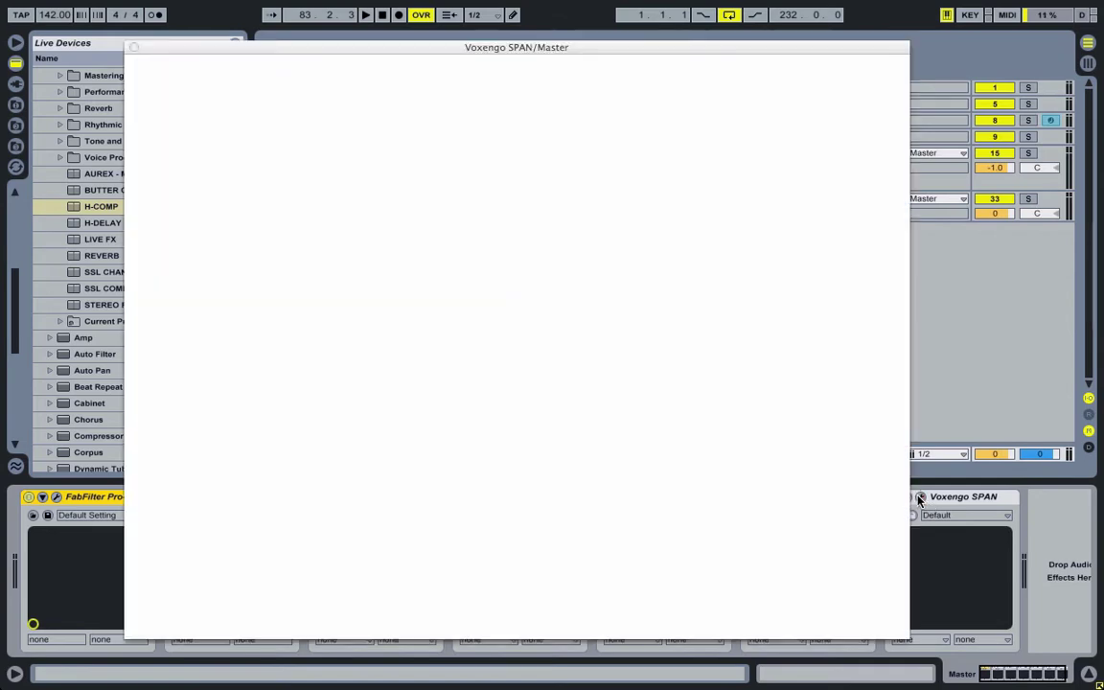
# Close the Voxengo SPAN window, play the arrangement from bar 129 and loop the section from bar 129 to 145.
pyautogui.click(134, 47)
pyautogui.click(532, 68)
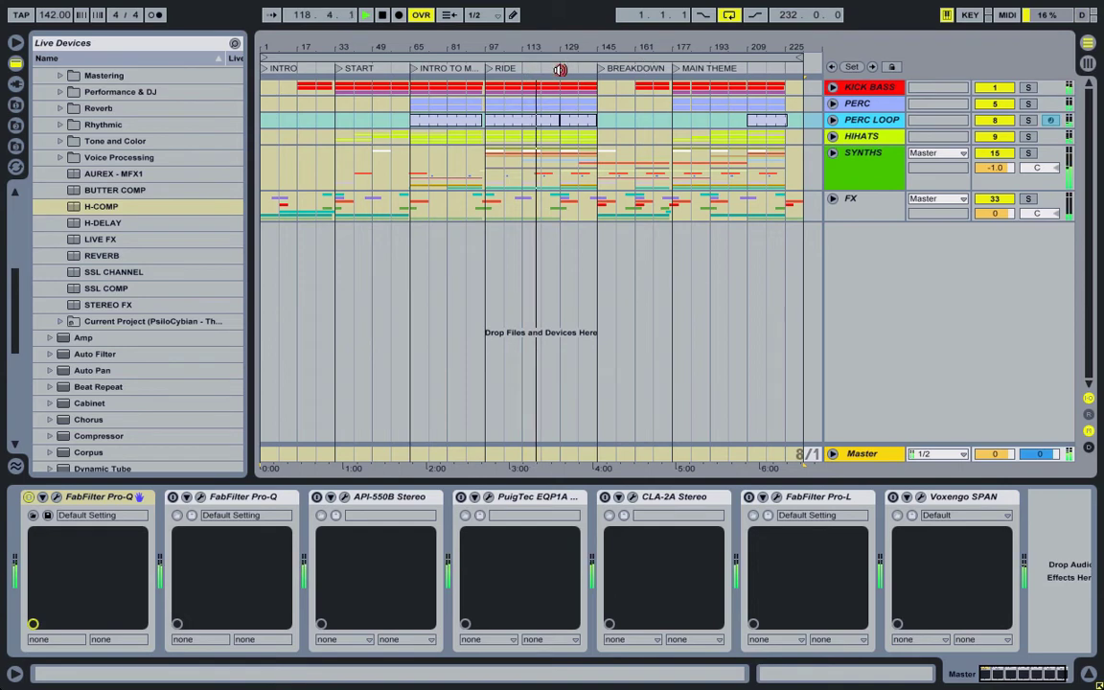
pyautogui.click(560, 69)
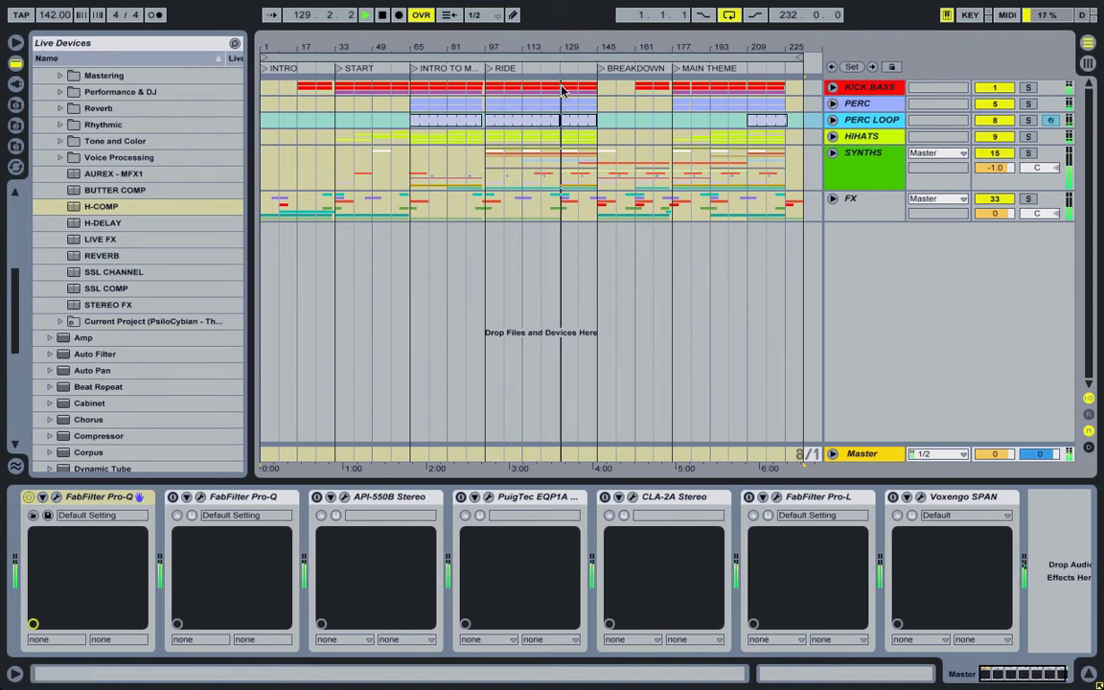
pyautogui.click(564, 142)
pyautogui.hotkey('ctrl', 'l')
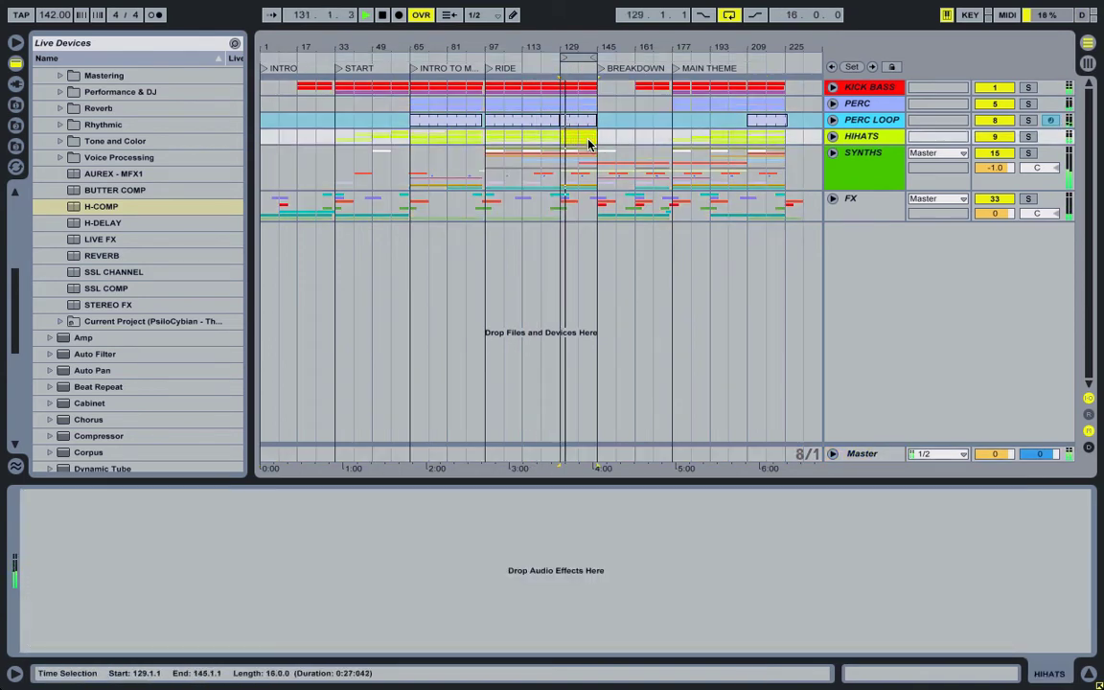
pyautogui.click(574, 56)
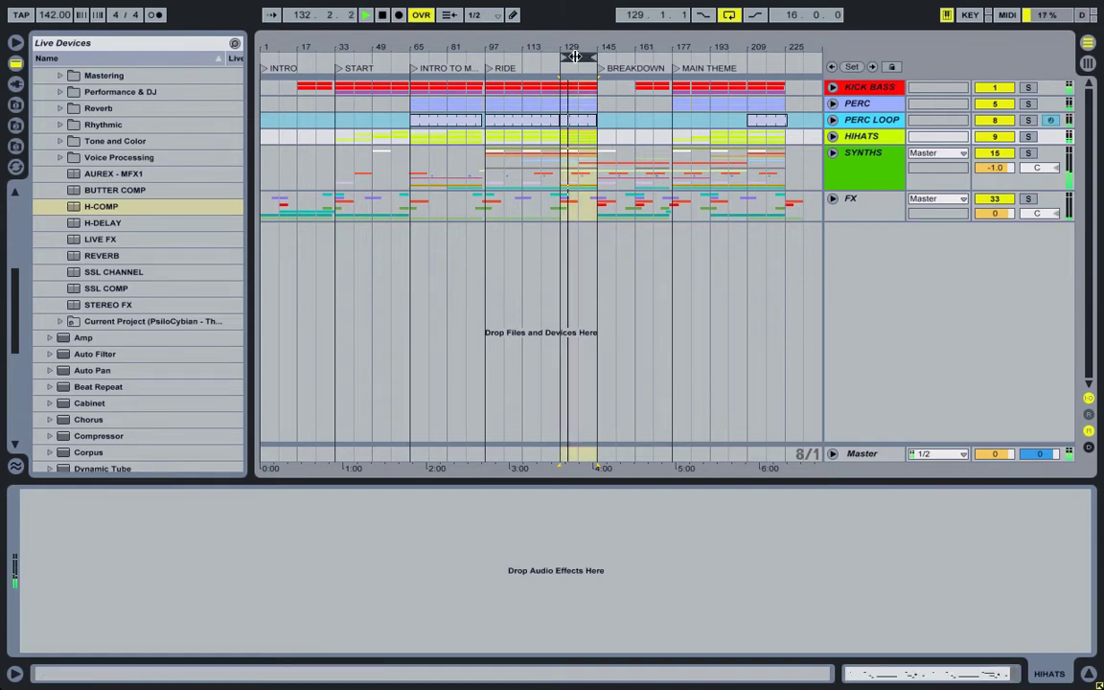
# Switch to the Session view mixer and check the master track's spectrum in Voxengo SPAN.
pyautogui.click(1086, 63)
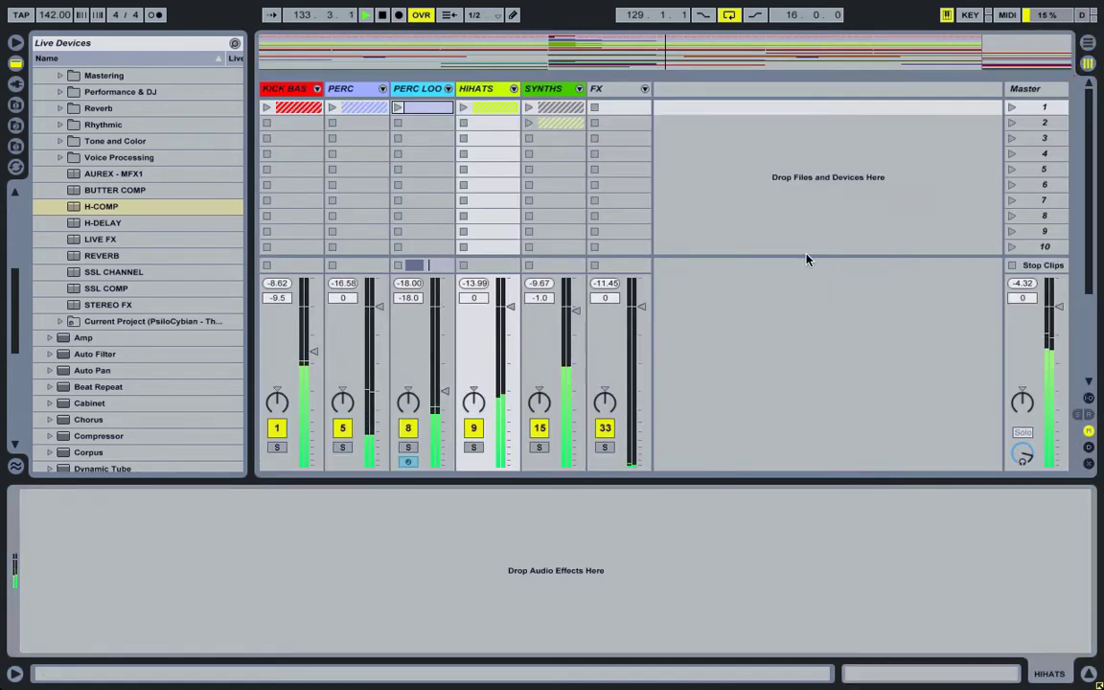
pyautogui.click(1025, 89)
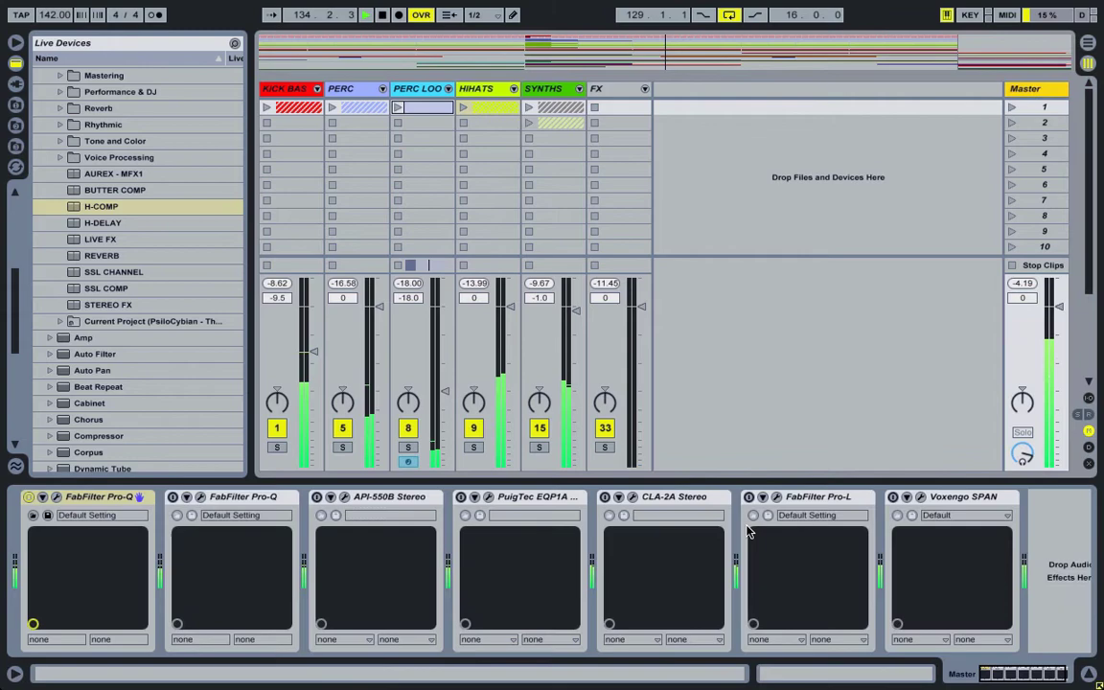
pyautogui.click(920, 497)
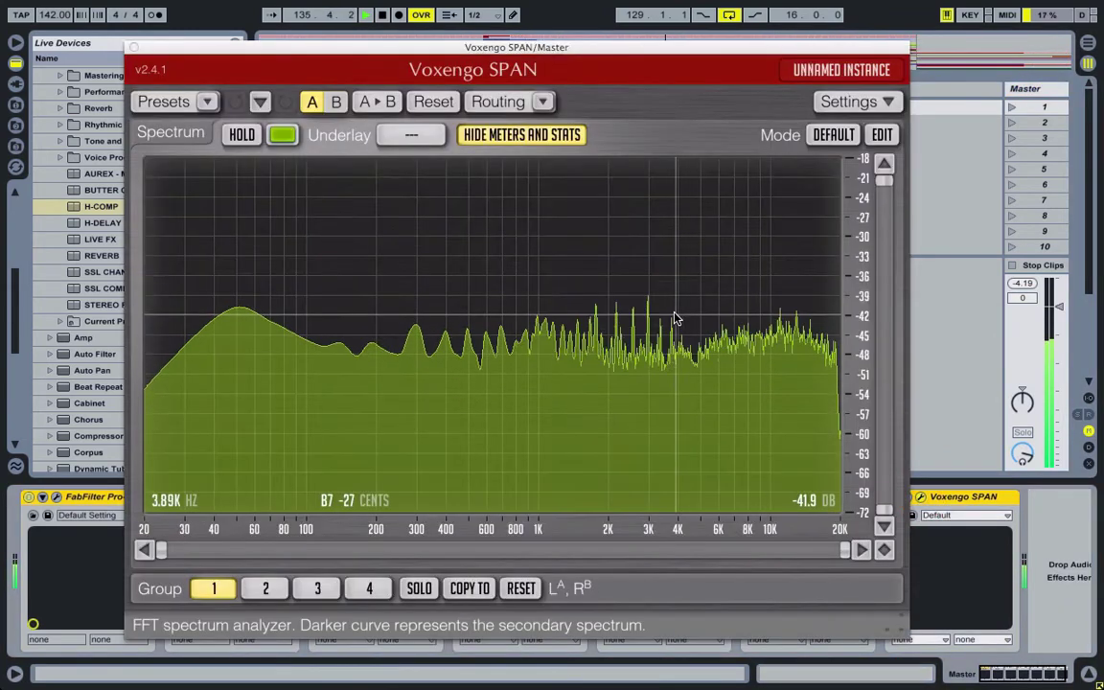
pyautogui.click(136, 47)
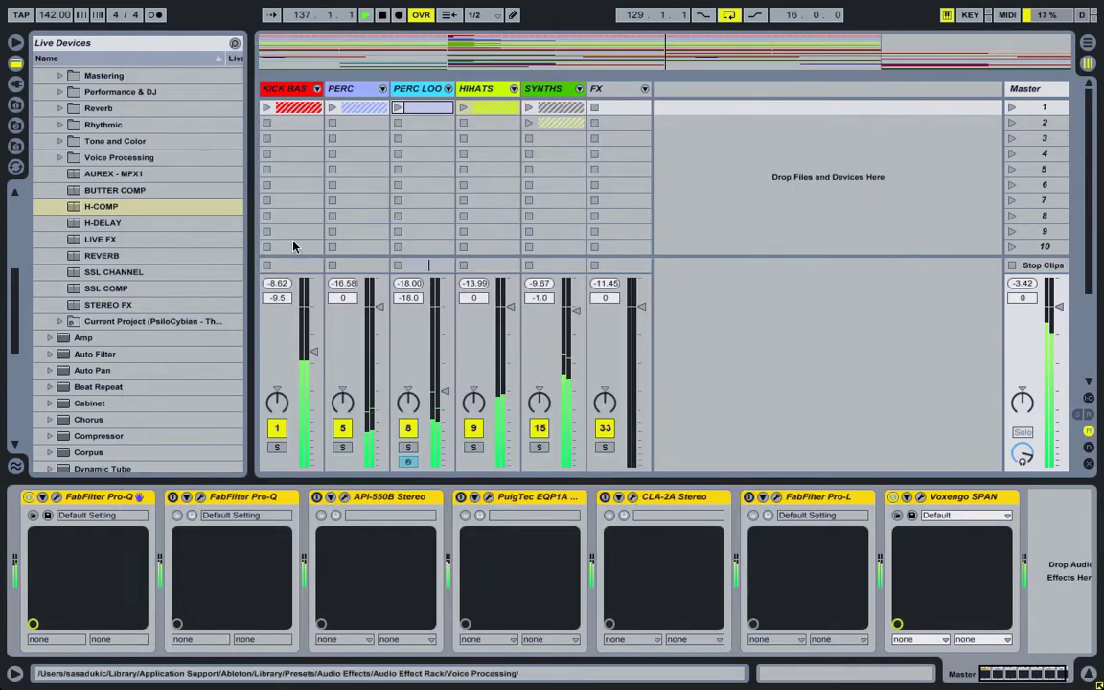
# Activate the FabFilter Pro-L limiter and the CLA-2A Stereo compressor on the master track.
pyautogui.click(546, 509)
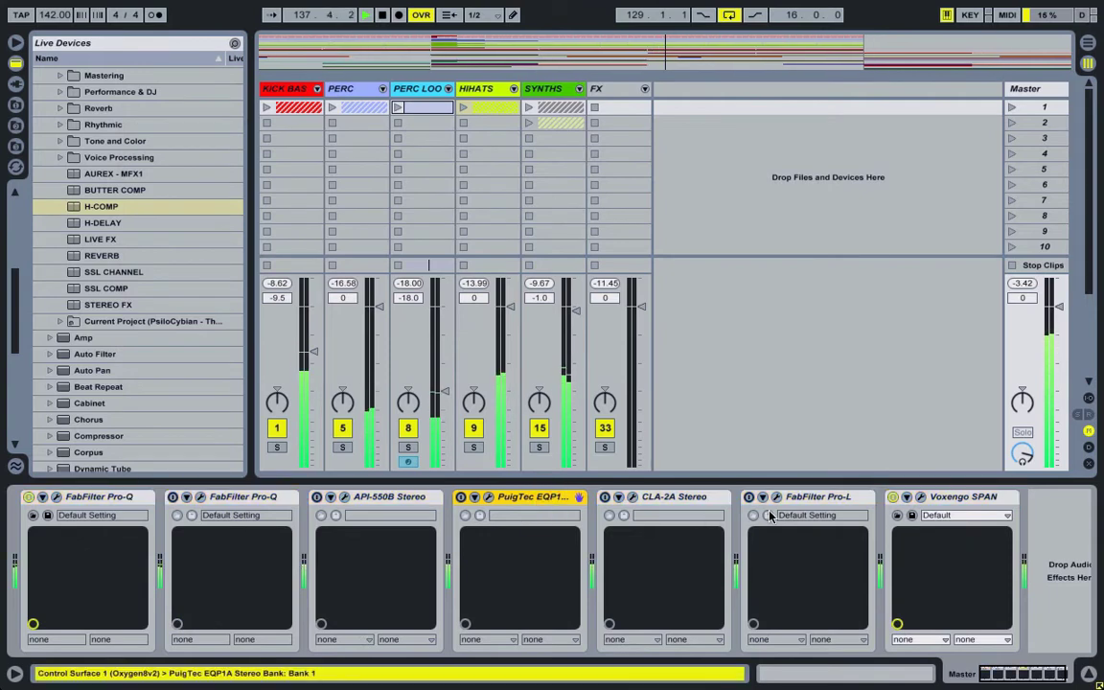
pyautogui.click(749, 496)
pyautogui.click(605, 497)
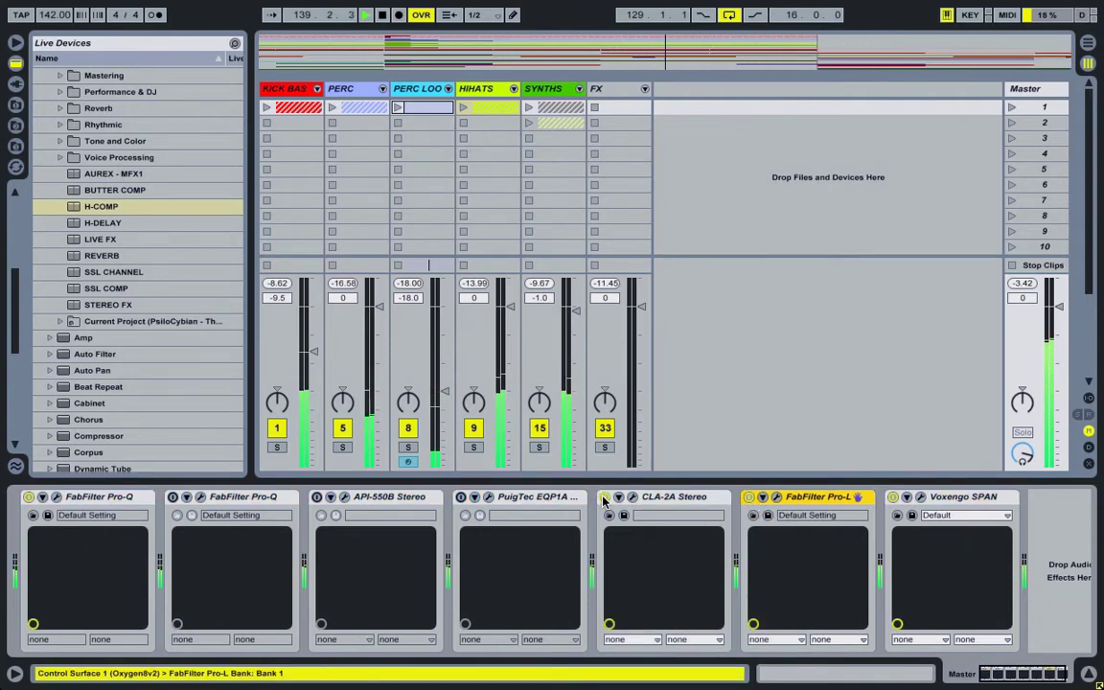
# Set the peak reduction of the master's CLA-2A compressor to about 40.
pyautogui.click(633, 497)
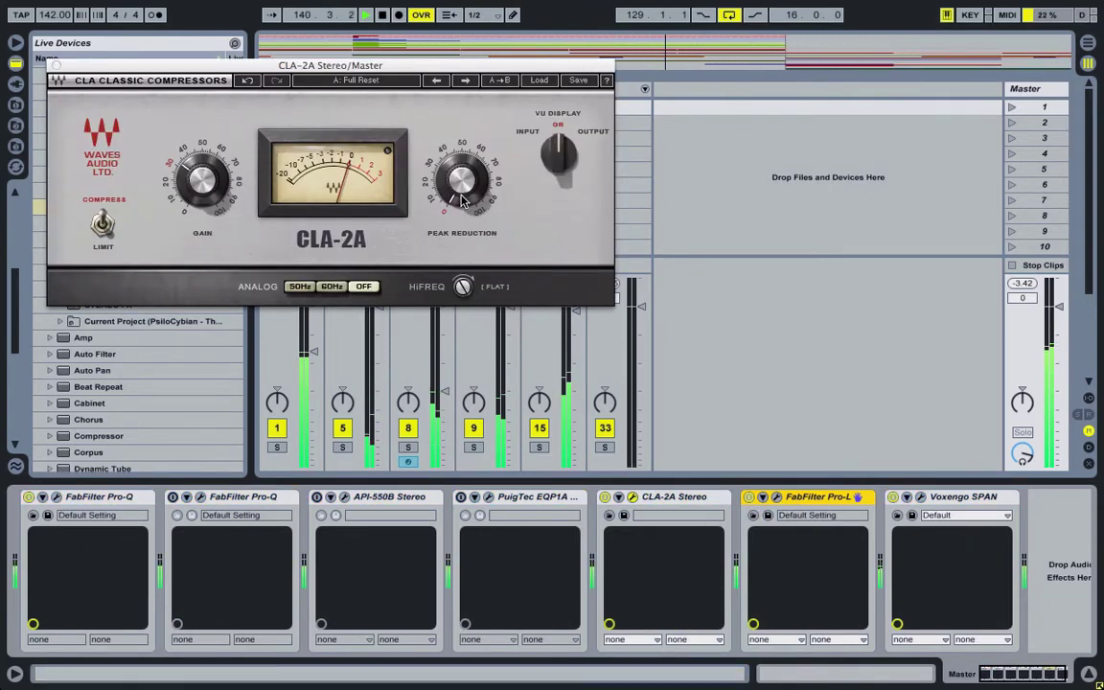
pyautogui.moveTo(462, 194); pyautogui.dragTo(462, 192)
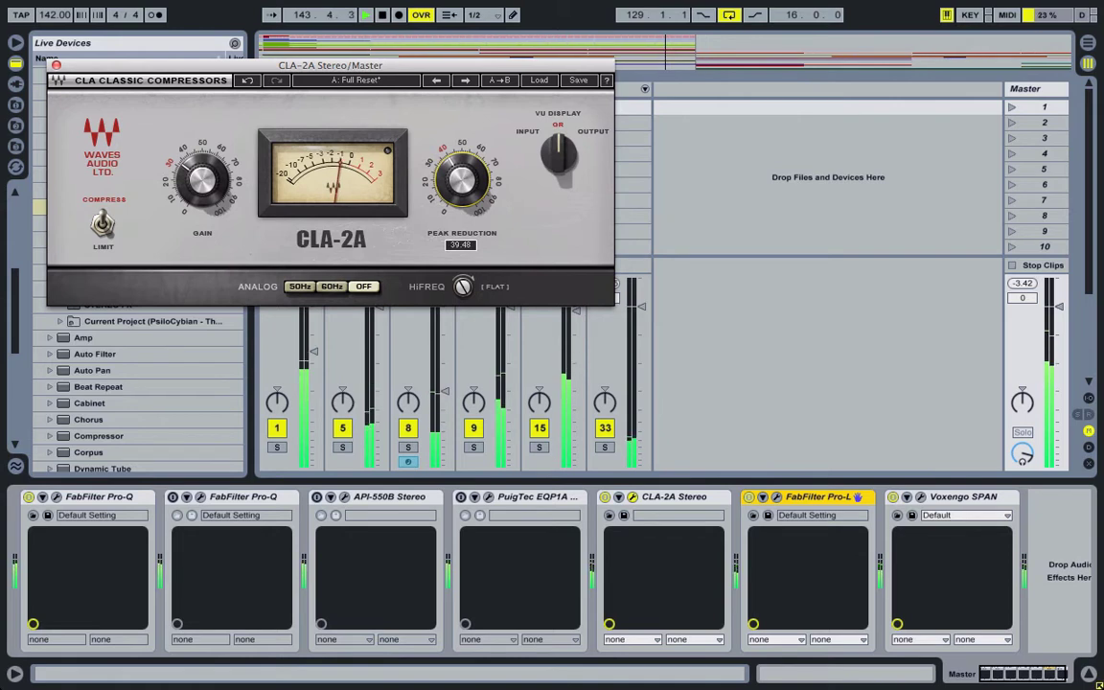
pyautogui.moveTo(463, 198); pyautogui.dragTo(462, 195)
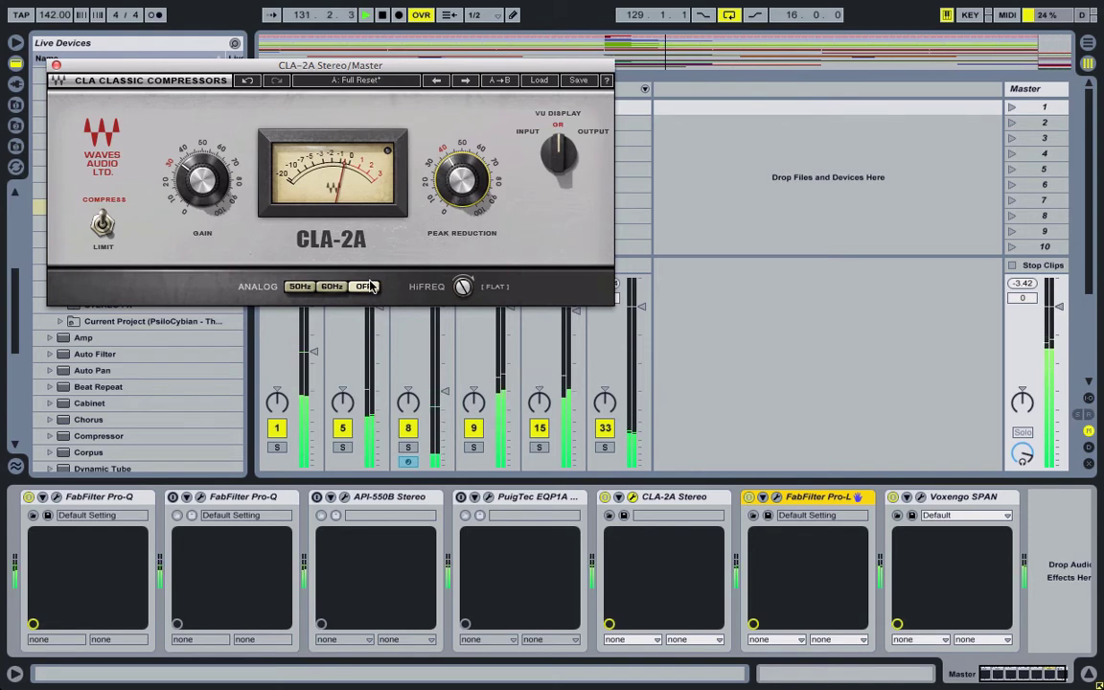
# Raise the CLA-2A gain to about 40 while watching the levels in Pro-L, and close both plug-in windows.
pyautogui.click(775, 498)
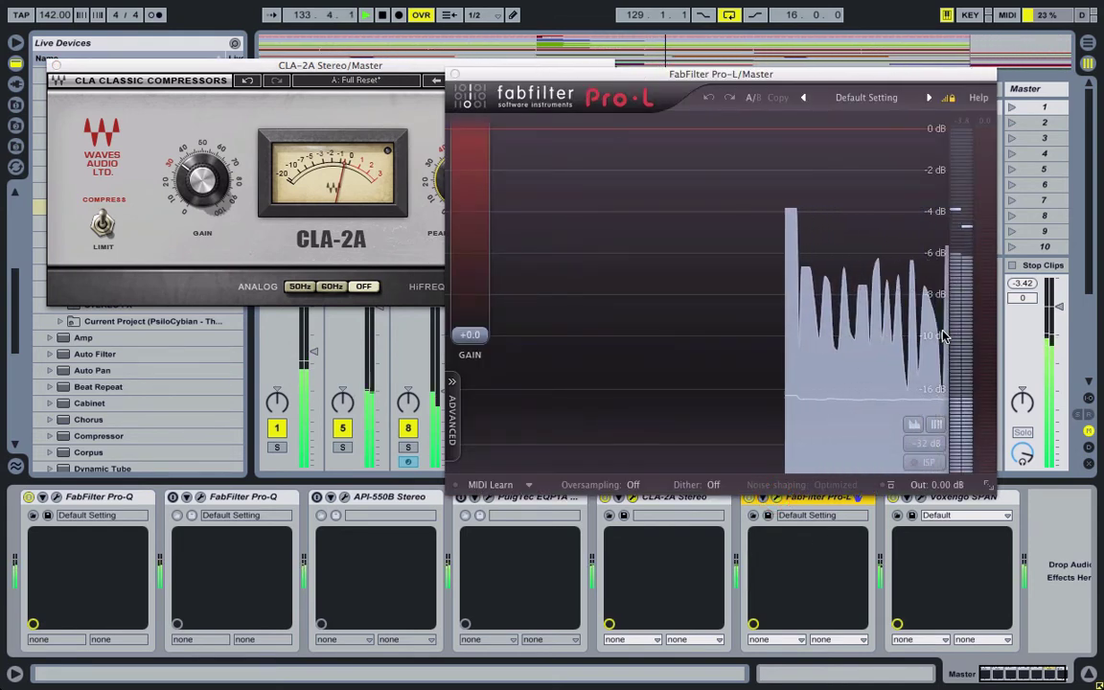
pyautogui.moveTo(202, 181)
pyautogui.mouseDown()
pyautogui.moveTo(203, 163)
pyautogui.moveTo(205, 186)
pyautogui.mouseUp()
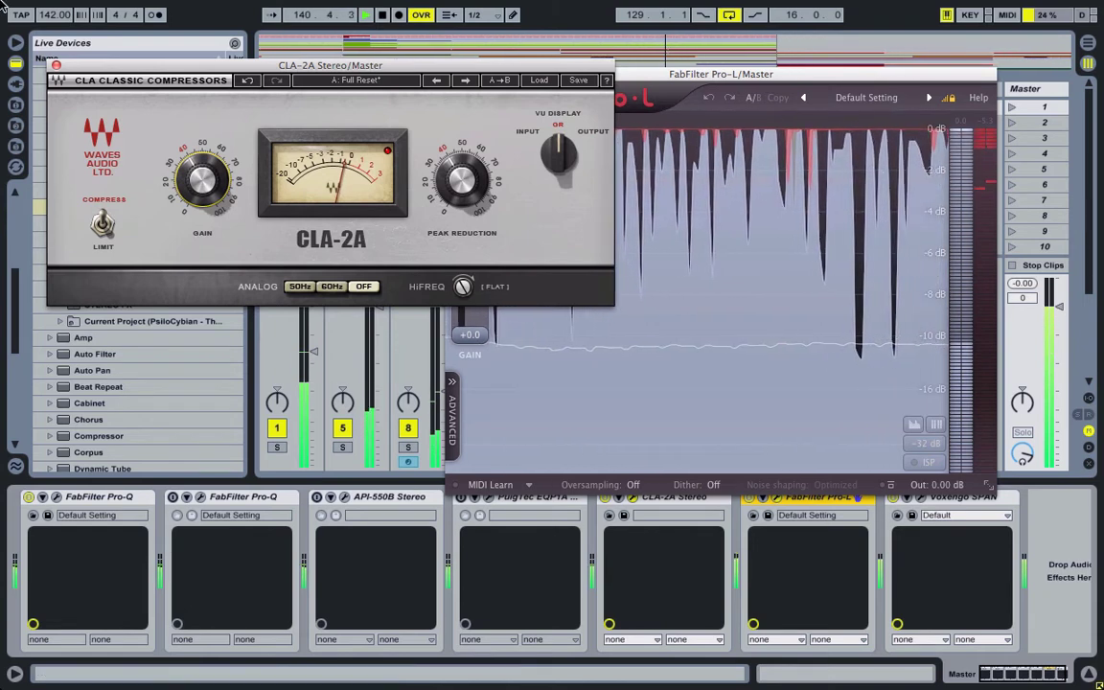
pyautogui.click(56, 67)
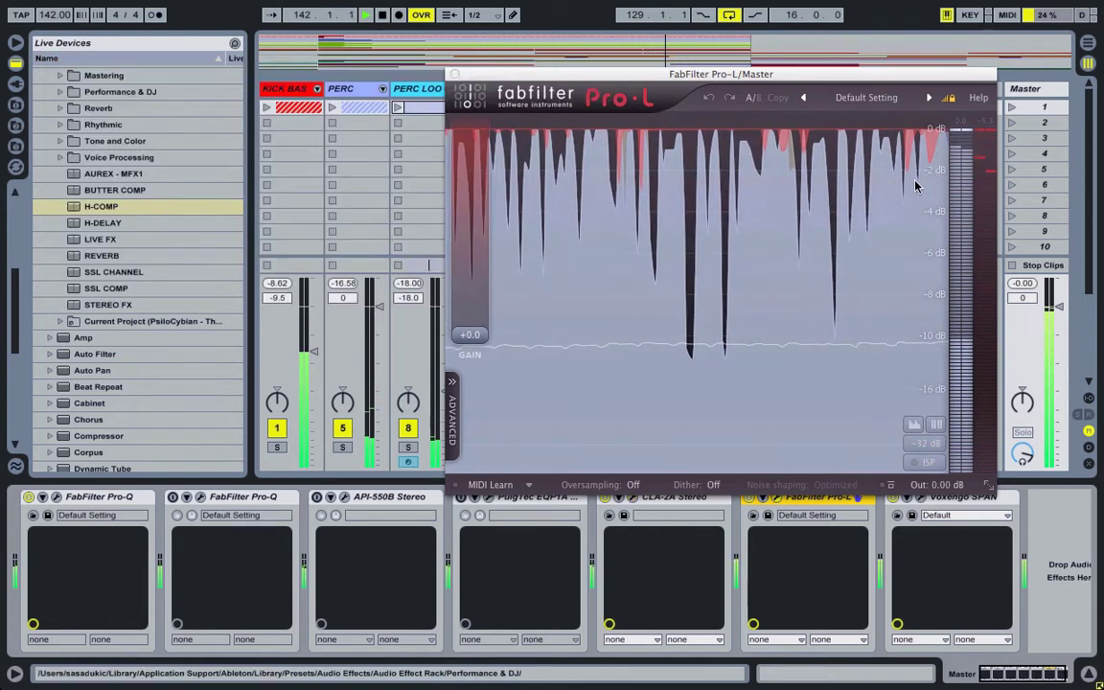
pyautogui.click(456, 75)
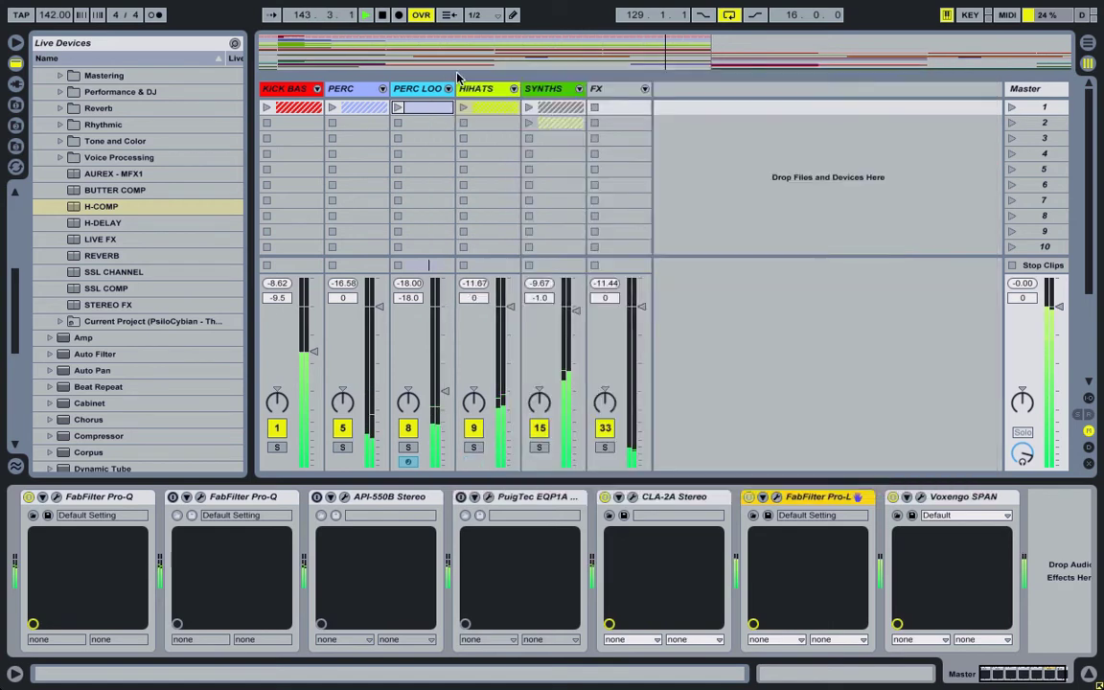
# Activate the master's second FabFilter Pro-Q and add a Low Cut band at about 28 Hz with a 24 dB/oct slope.
pyautogui.click(172, 496)
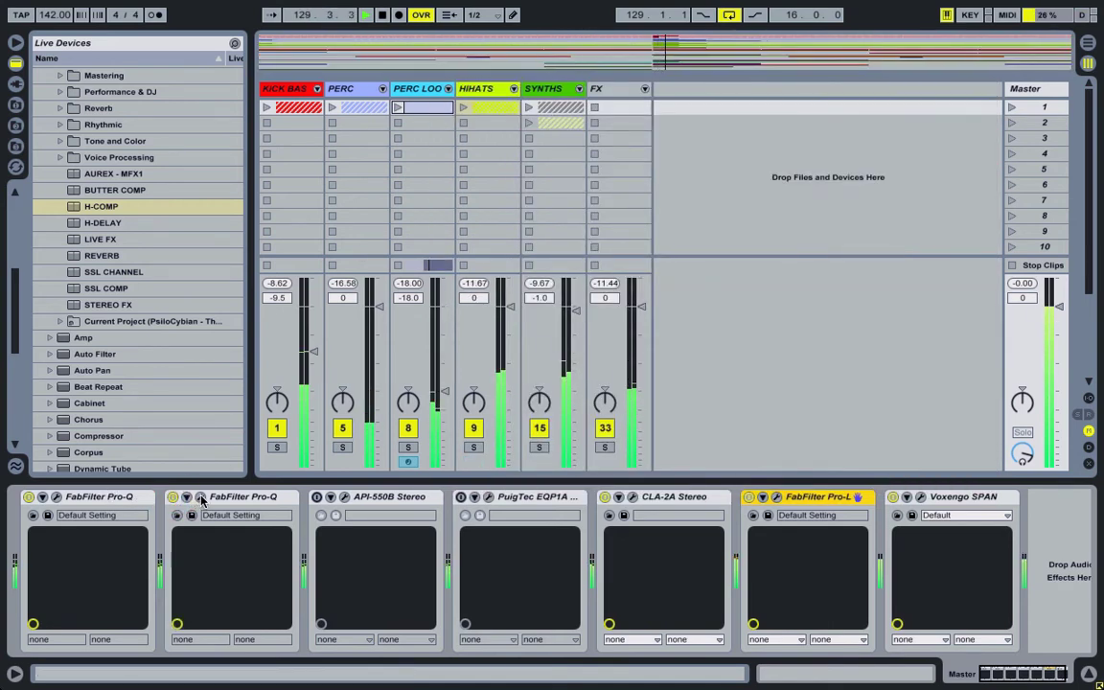
pyautogui.click(201, 498)
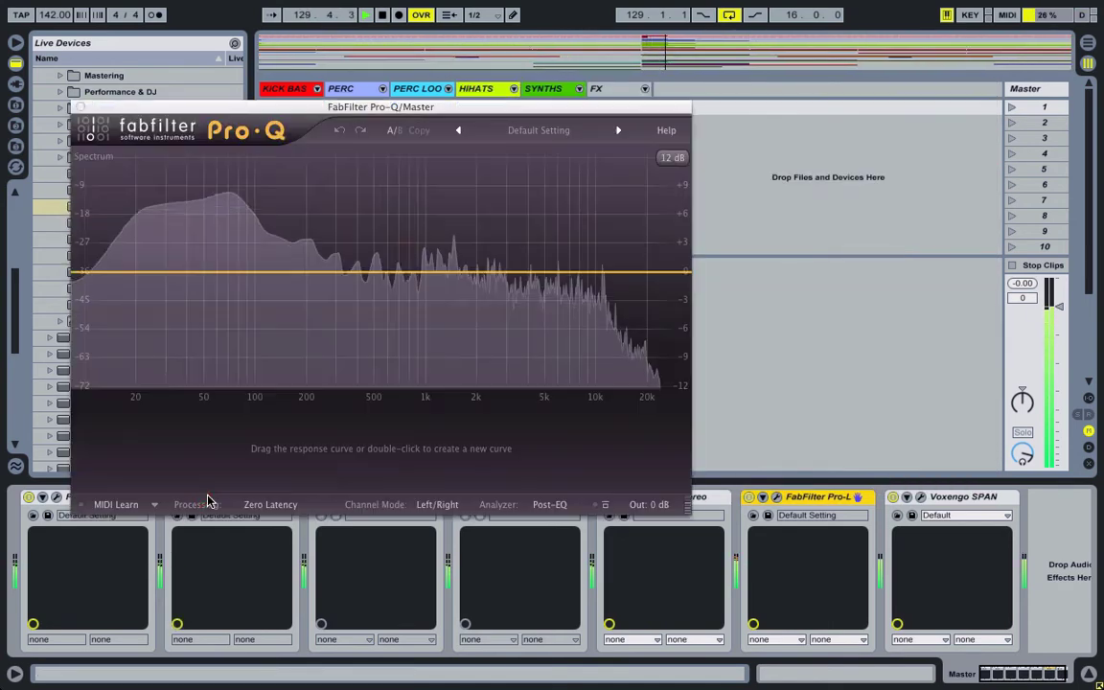
pyautogui.doubleClick(160, 274)
pyautogui.click(221, 444)
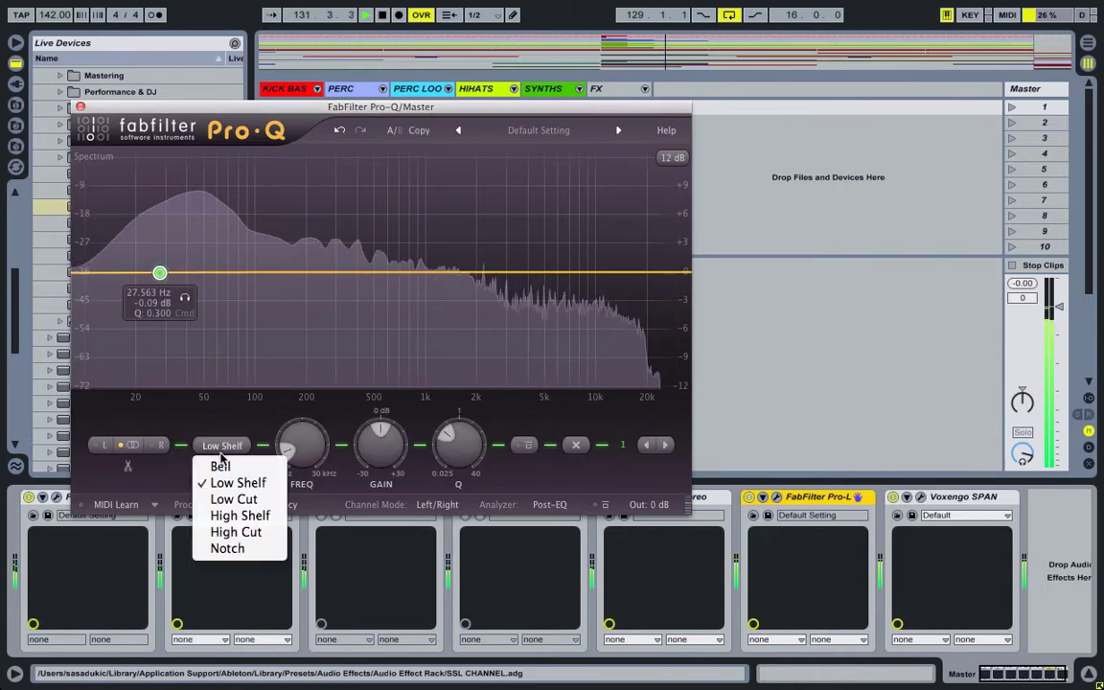
pyautogui.click(231, 501)
pyautogui.click(222, 466)
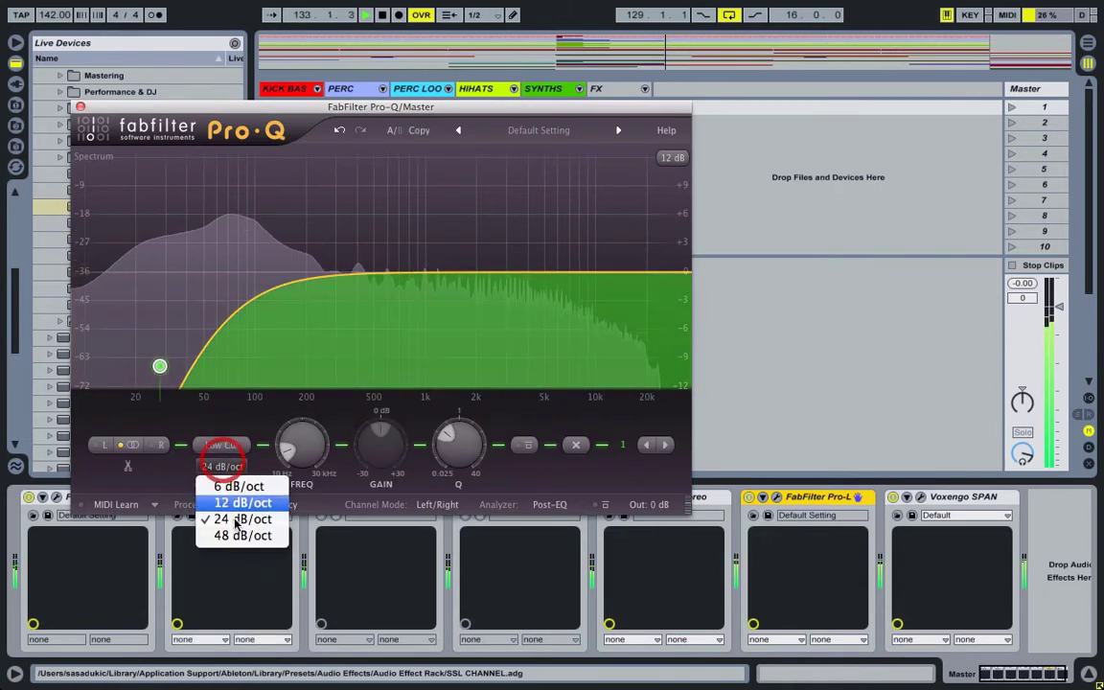
pyautogui.click(235, 519)
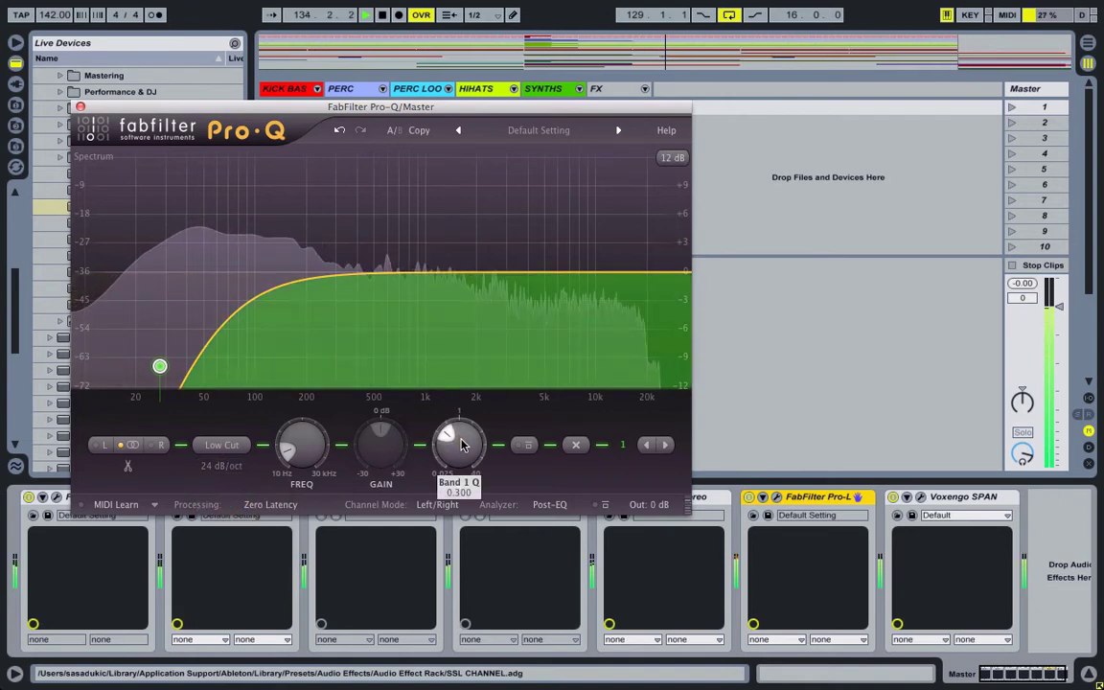
# Set the Low Cut band's Q to 1 and its frequency to 25 Hz.
pyautogui.doubleClick(462, 445)
pyautogui.write('1')
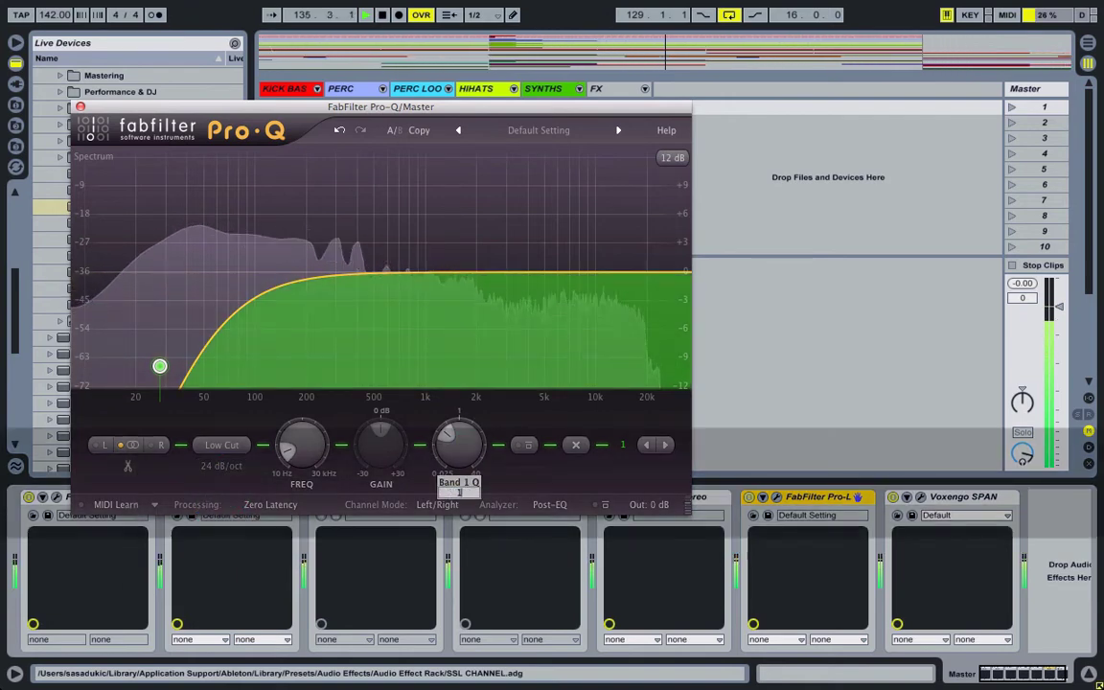
pyautogui.press('Return')
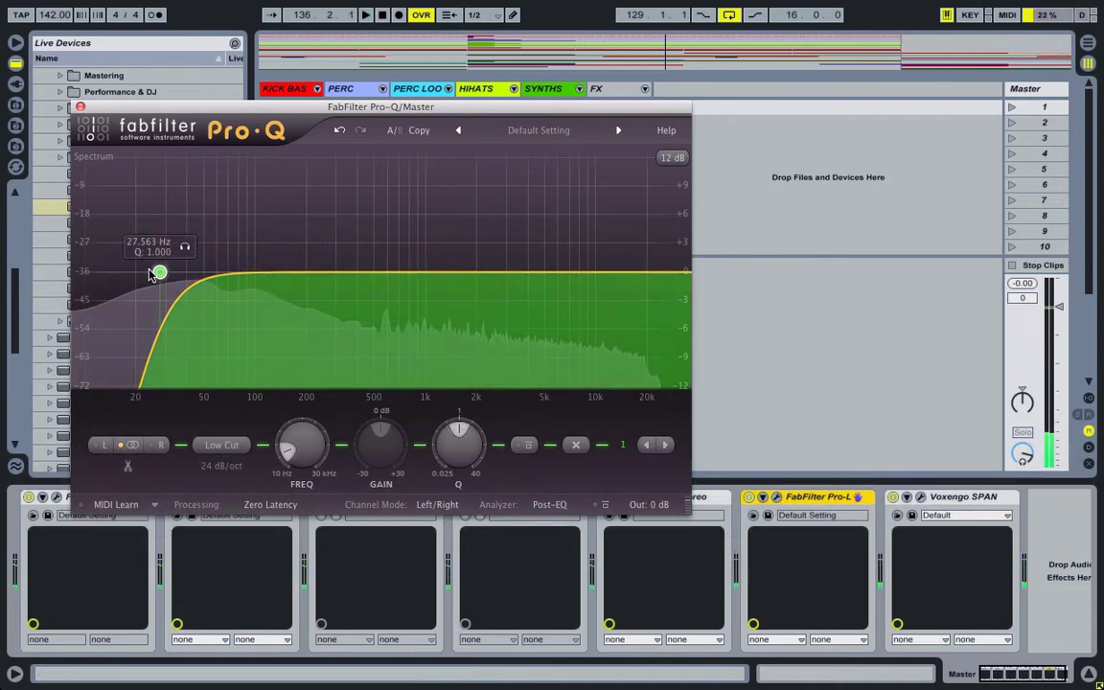
pyautogui.moveTo(159, 273)
pyautogui.mouseDown()
pyautogui.moveTo(120, 272)
pyautogui.moveTo(137, 273)
pyautogui.mouseUp()
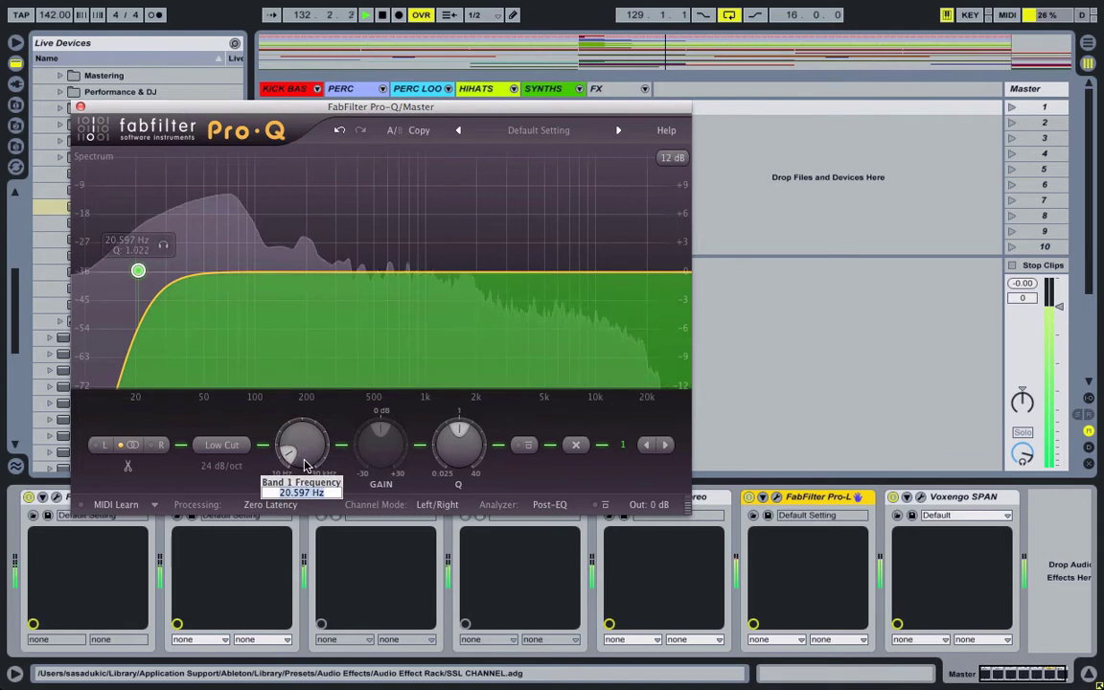
pyautogui.write('25')
pyautogui.press('Return')
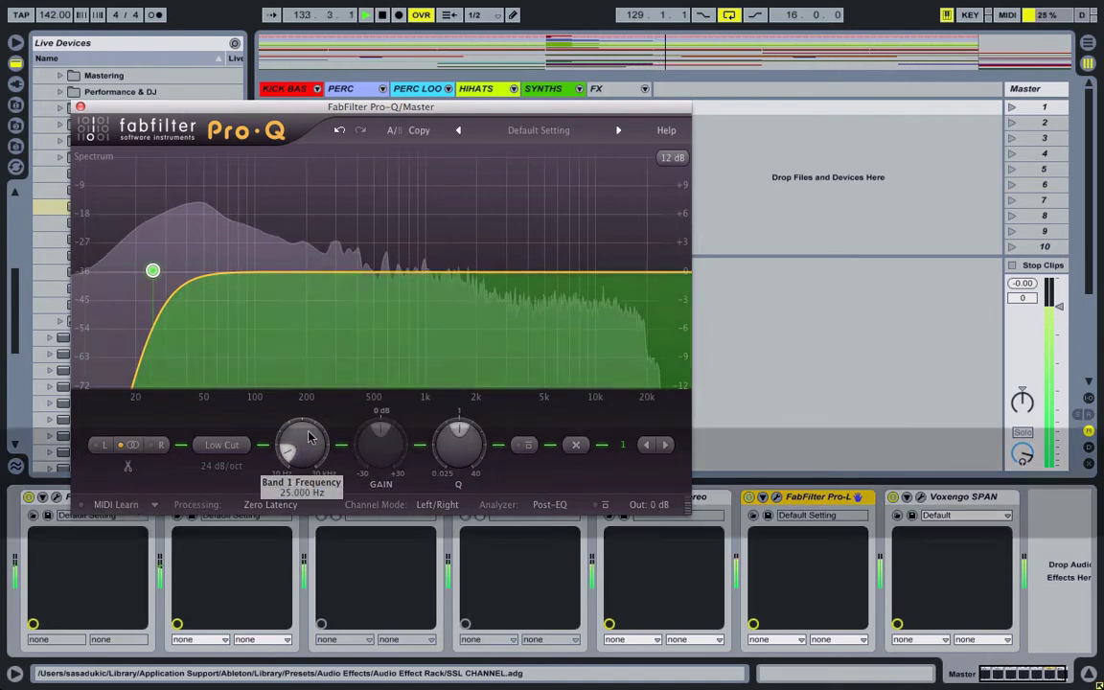
# Compare the mix with the Low Cut band bypassed and active, trying Linear Phase - High Latency processing.
pyautogui.click(526, 447)
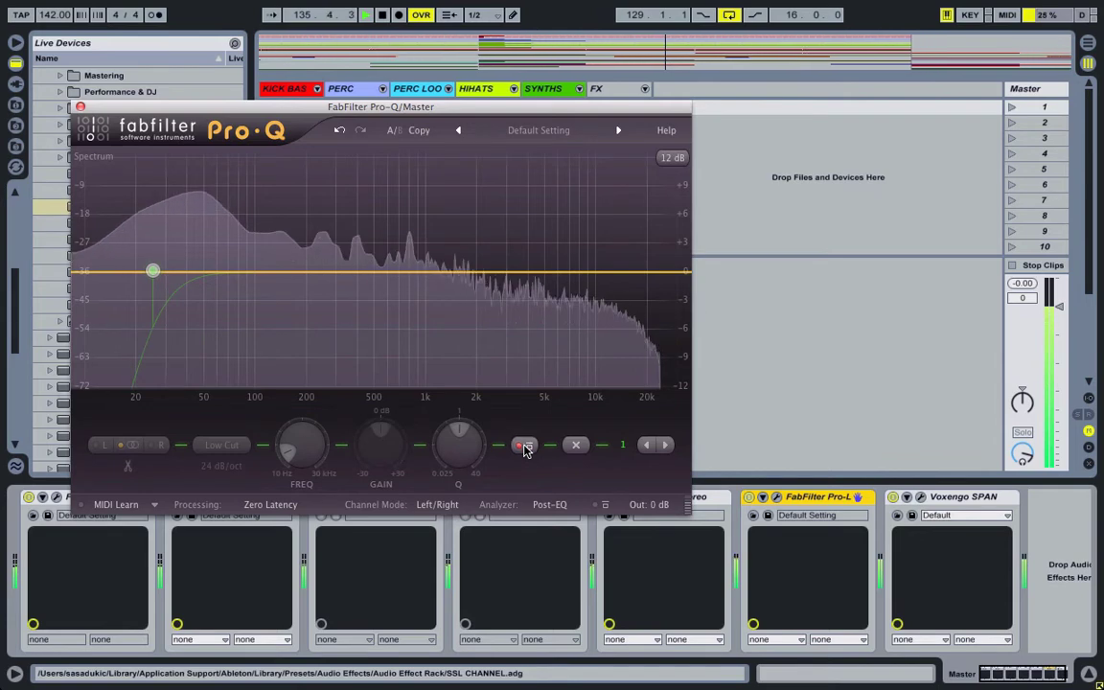
pyautogui.click(526, 447)
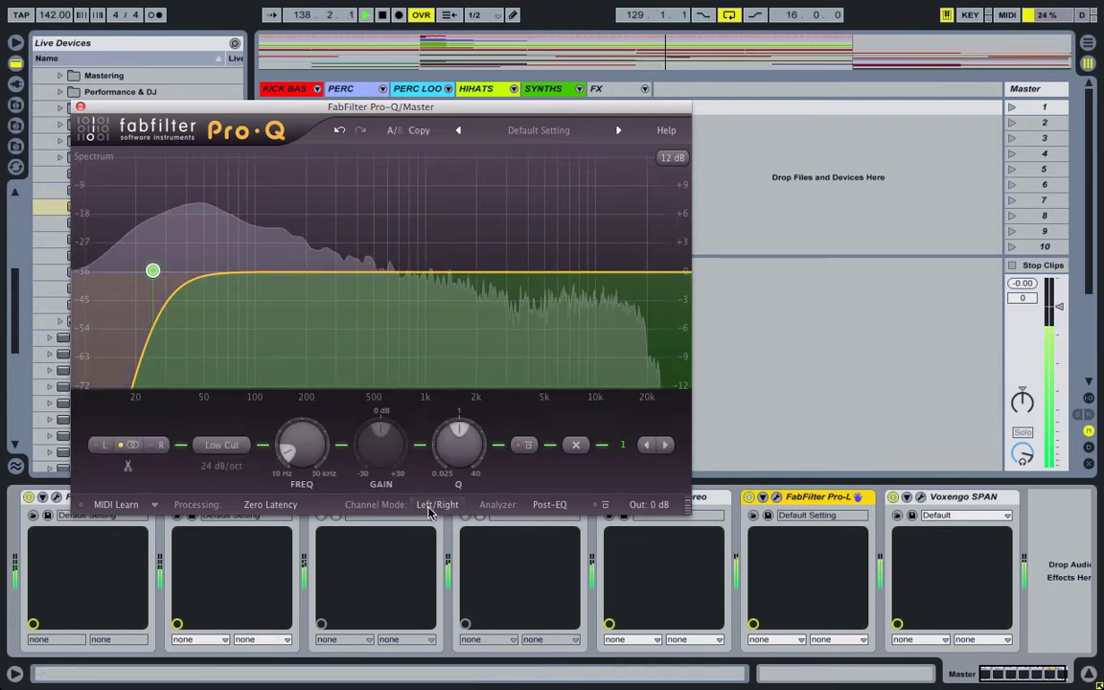
pyautogui.click(249, 506)
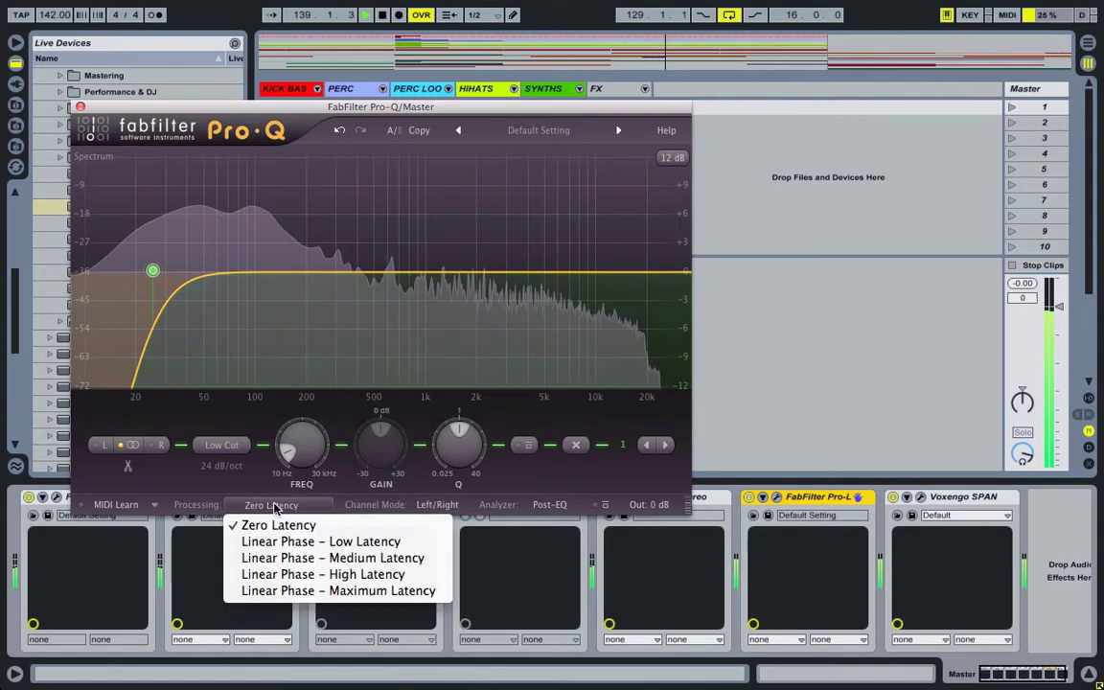
pyautogui.click(299, 576)
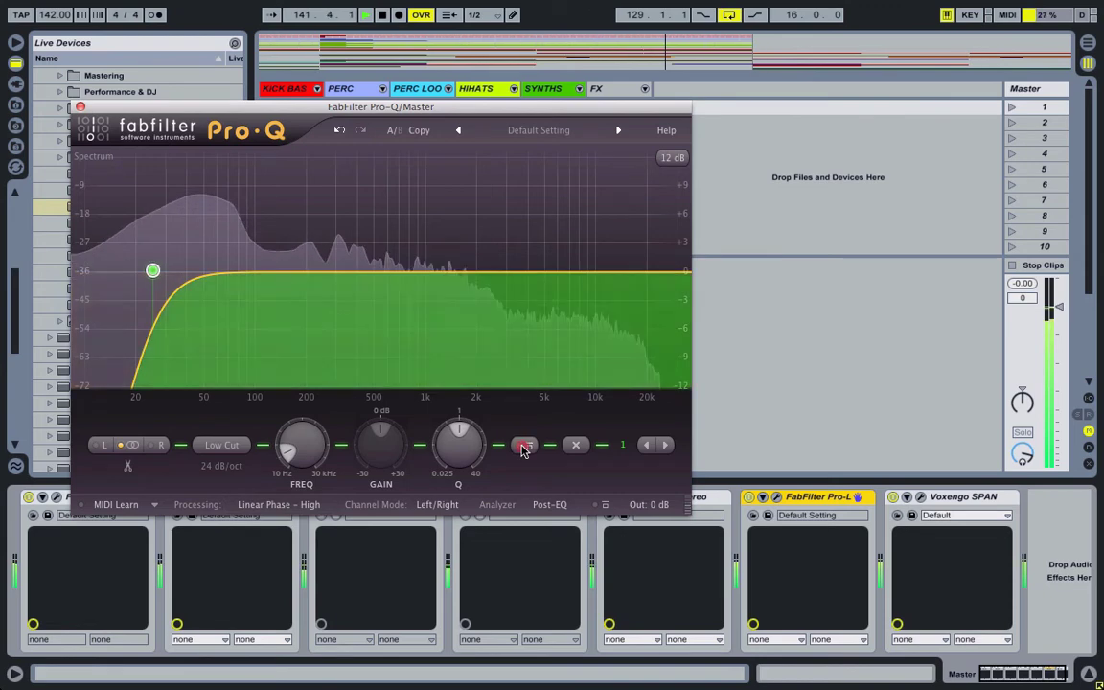
pyautogui.click(526, 446)
pyautogui.click(526, 446)
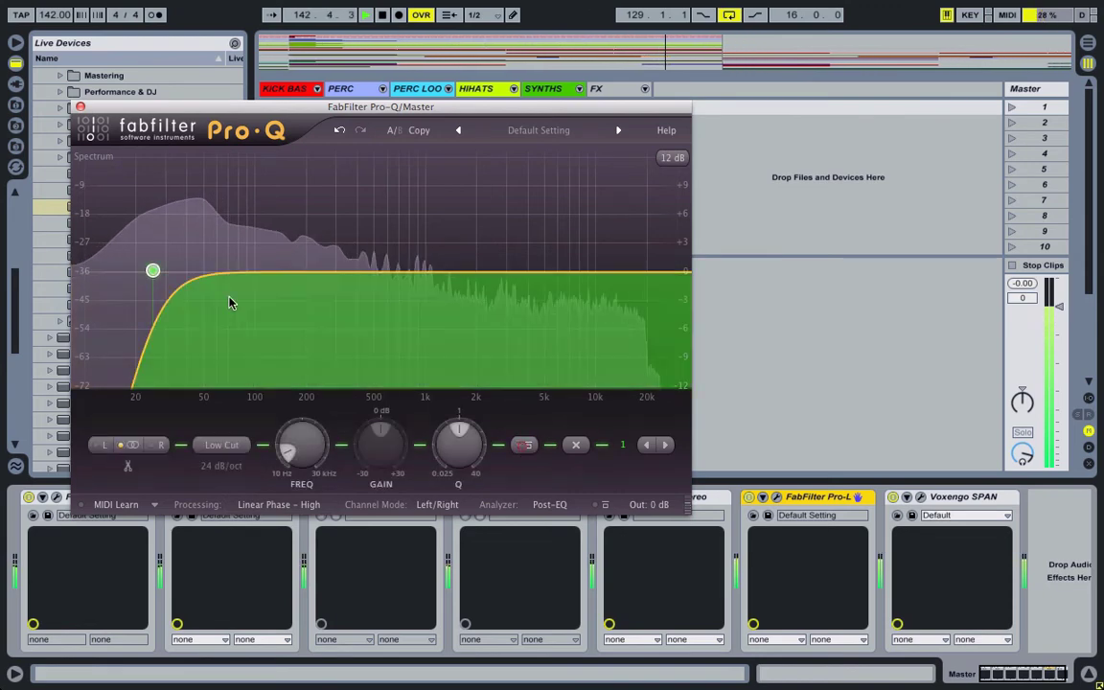
# Set Pro-Q's processing to Linear Phase - Maximum Latency and lower the Low Cut frequency to about 21 Hz, restarting playback.
pyautogui.click(279, 504)
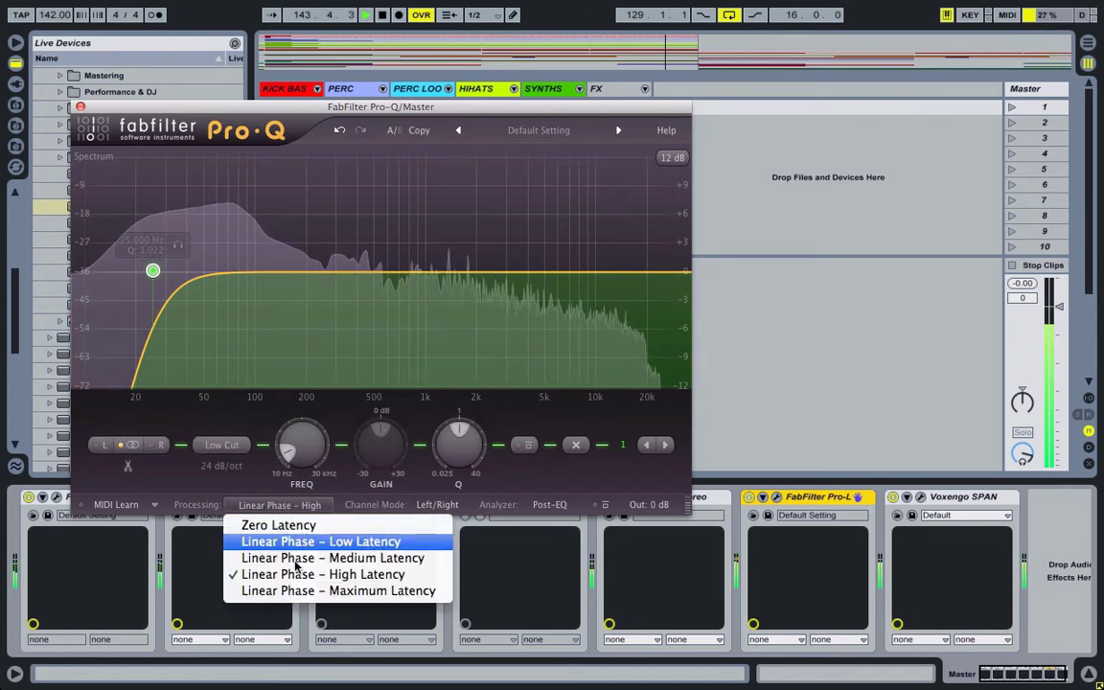
pyautogui.click(299, 591)
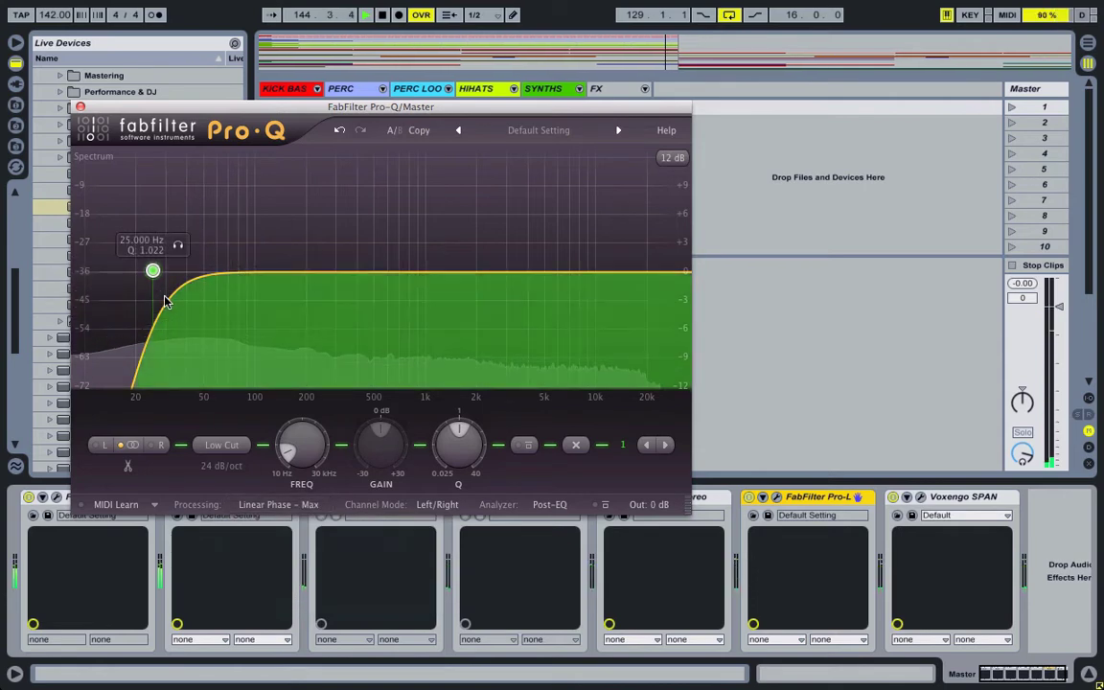
pyautogui.moveTo(149, 275); pyautogui.dragTo(142, 276)
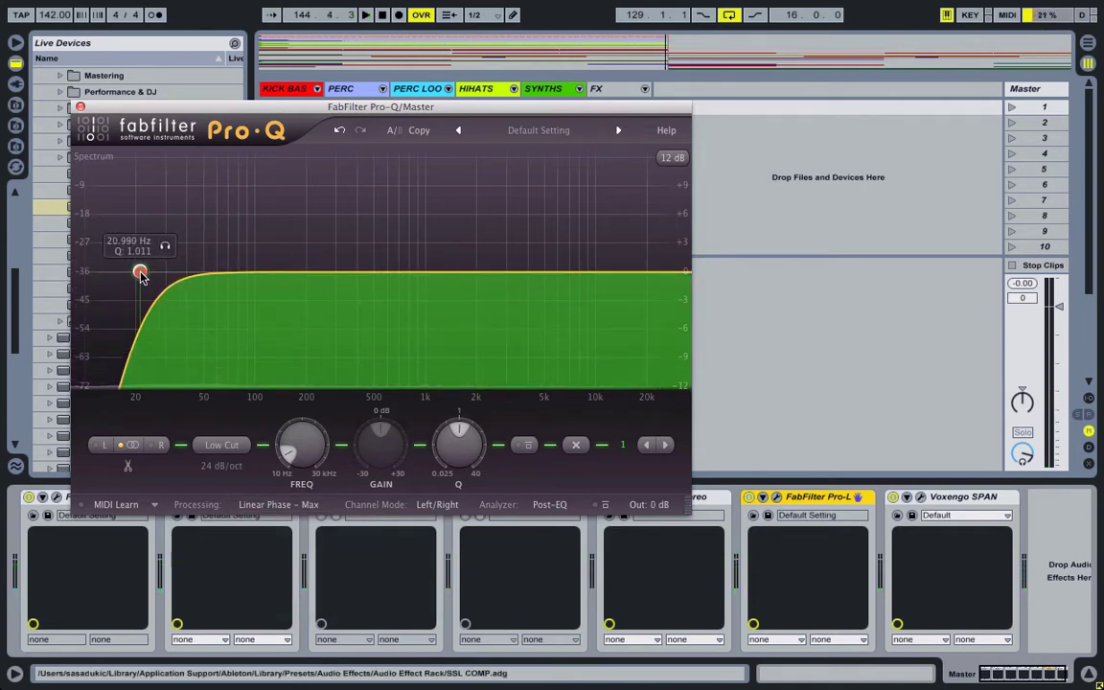
pyautogui.press('space')
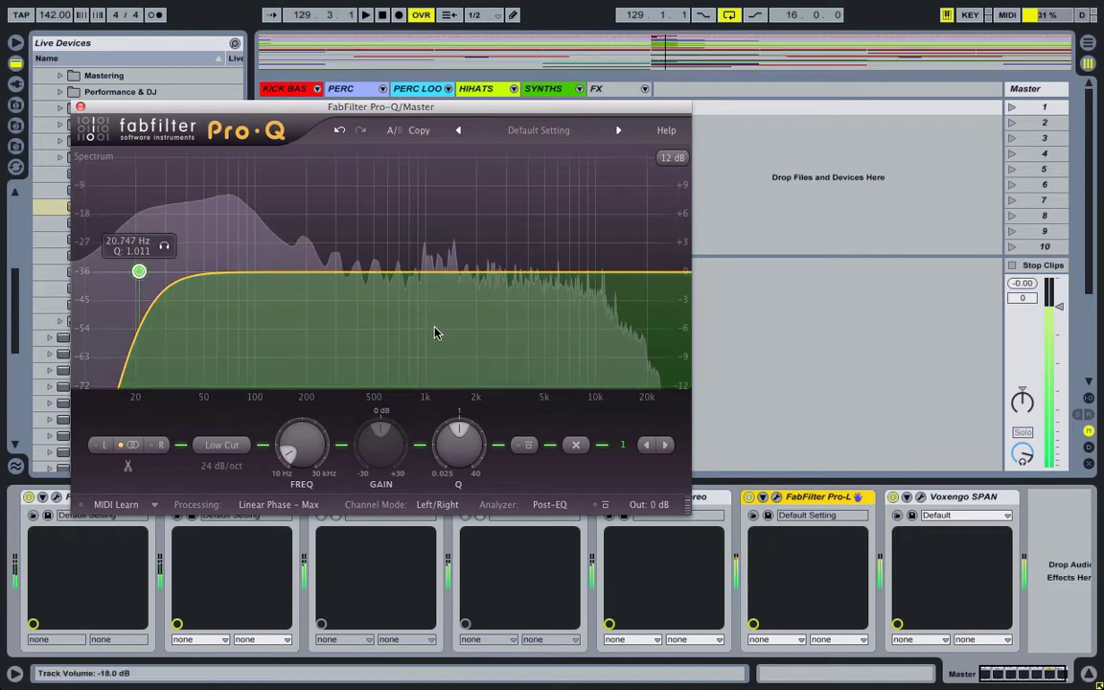
# Compare the mix with the Low Cut band bypassed and active in Linear Phase - Maximum Latency and in Zero Latency processing.
pyautogui.click(528, 447)
pyautogui.click(528, 446)
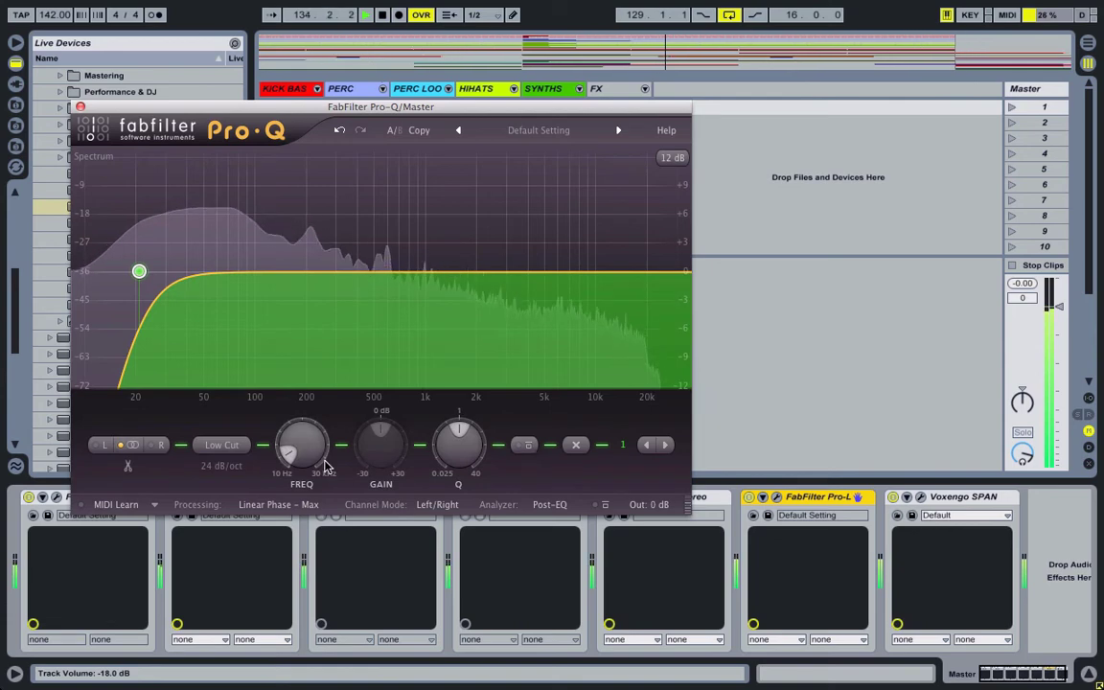
pyautogui.click(279, 504)
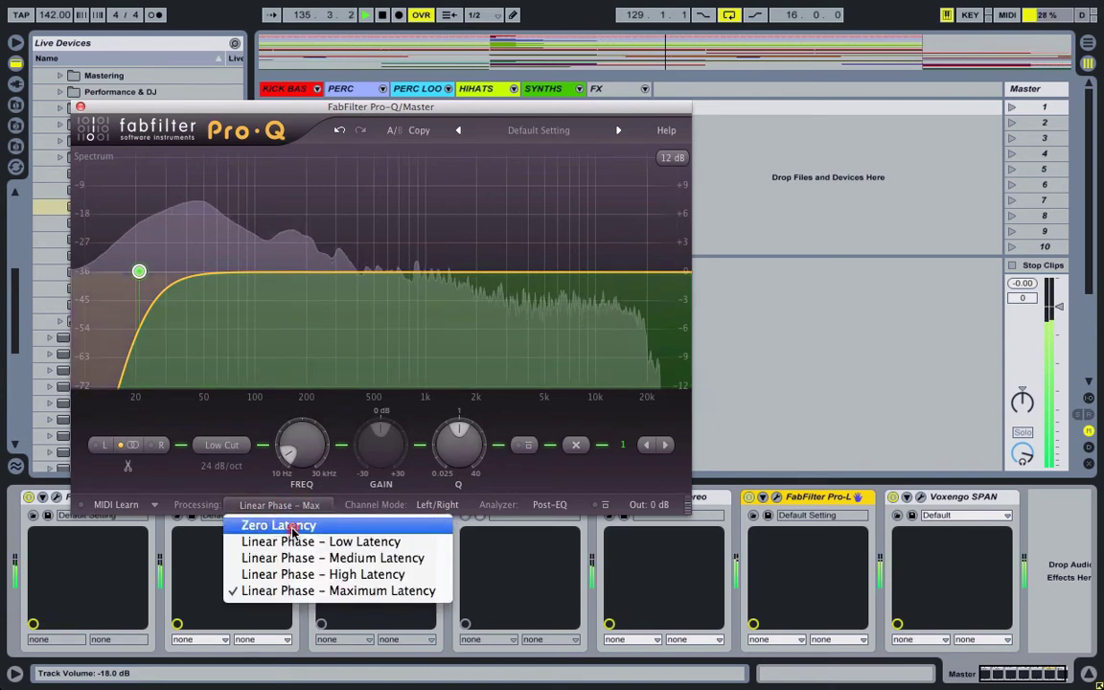
pyautogui.click(291, 526)
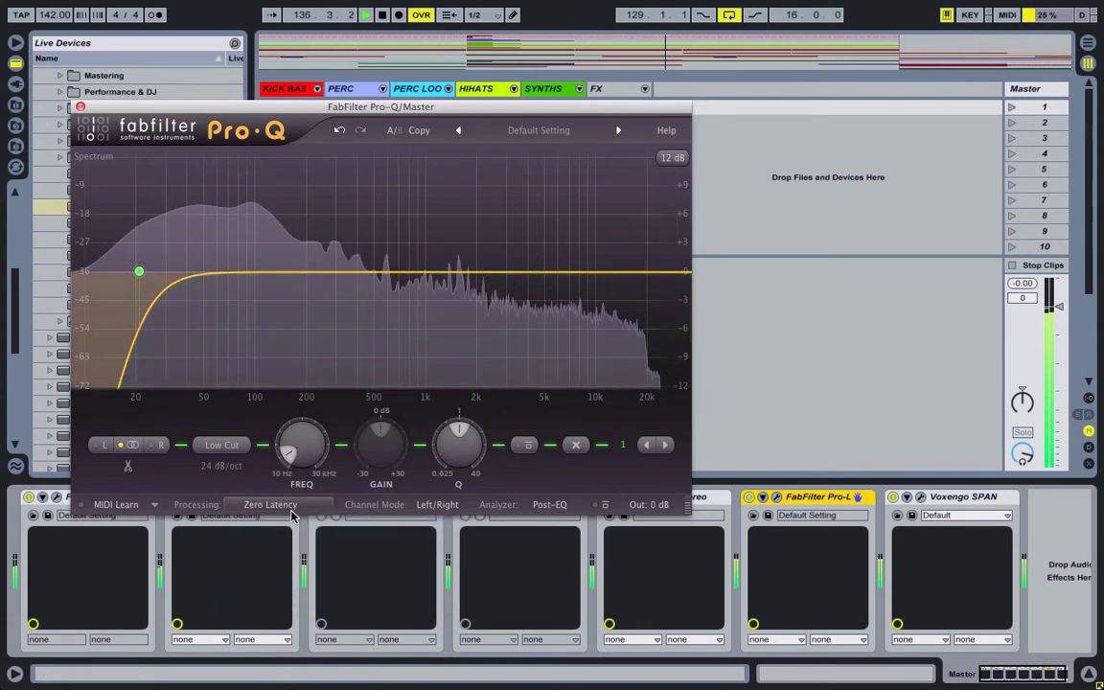
pyautogui.click(528, 446)
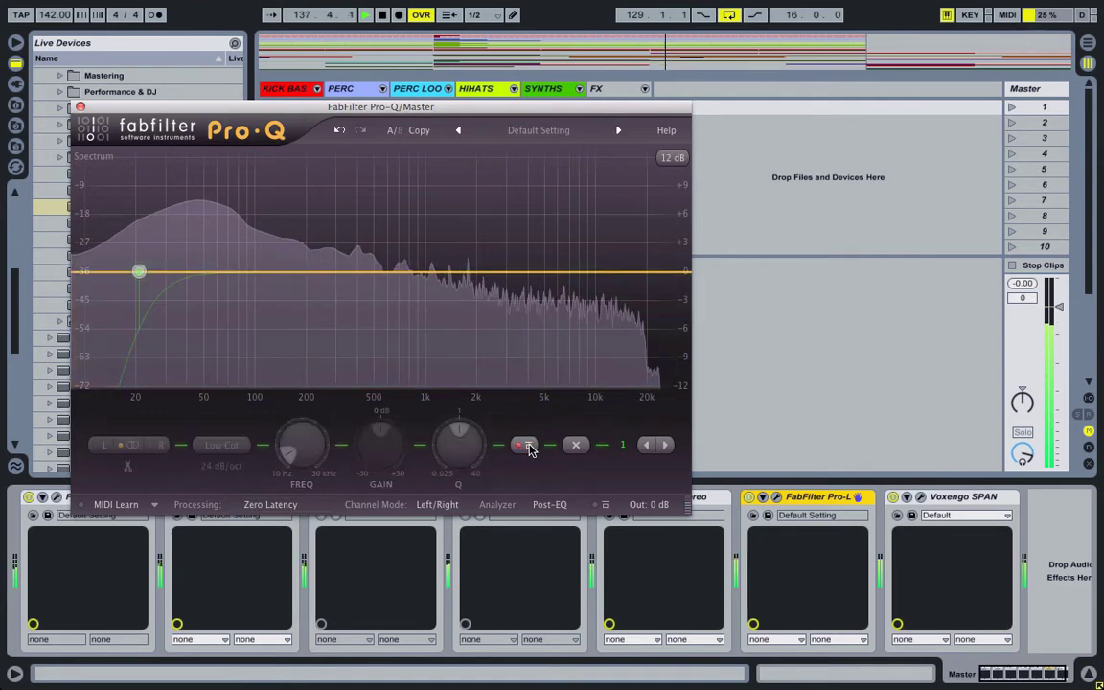
pyautogui.click(528, 446)
# Set Pro-Q's processing back to Linear Phase - Maximum Latency and compare the Low Cut band bypassed and active.
pyautogui.click(273, 504)
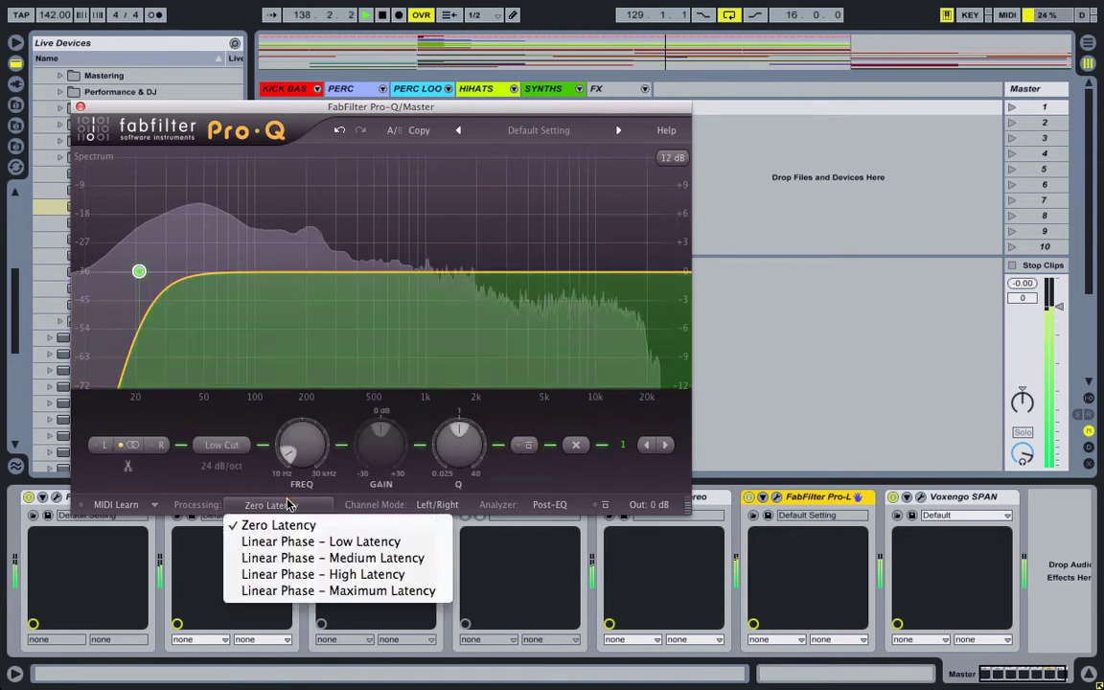
pyautogui.click(317, 591)
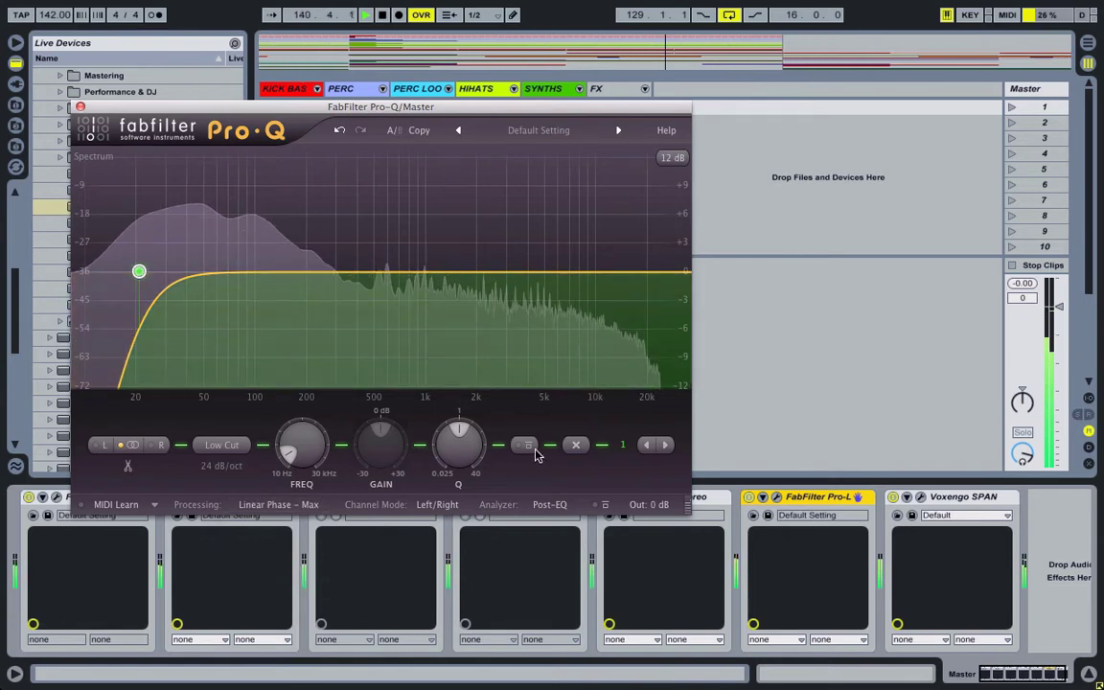
pyautogui.click(529, 446)
pyautogui.click(530, 446)
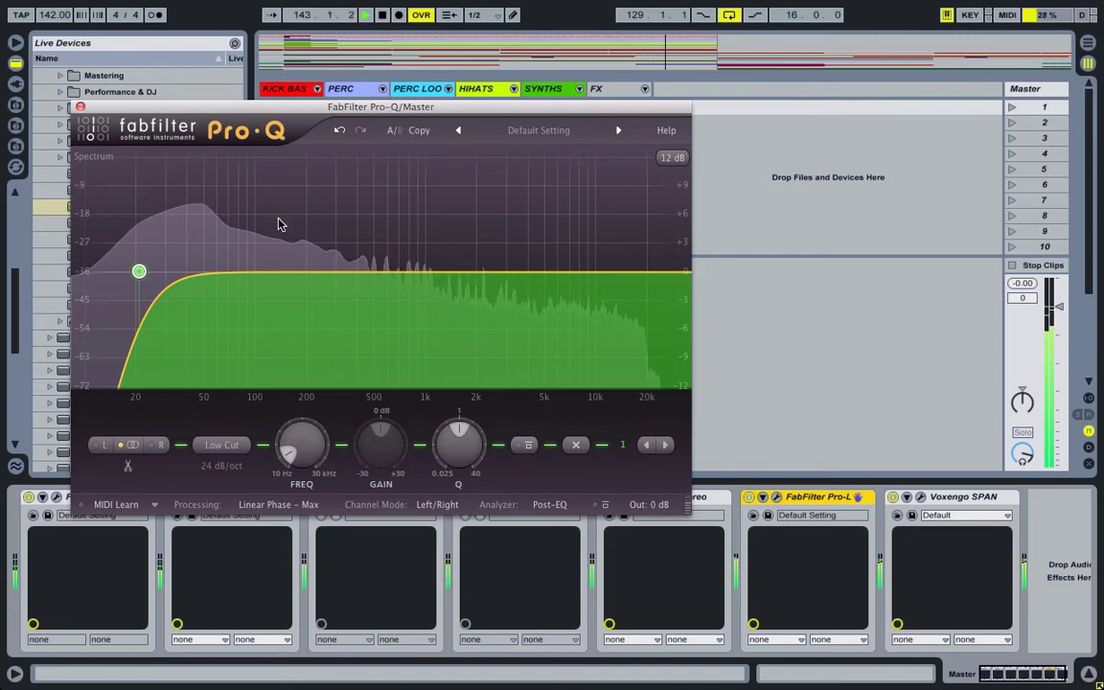
# Bypass the master's second Pro-Q and try a 2 dB low-band boost at 100 Hz in the API-550B Stereo EQ.
pyautogui.click(81, 107)
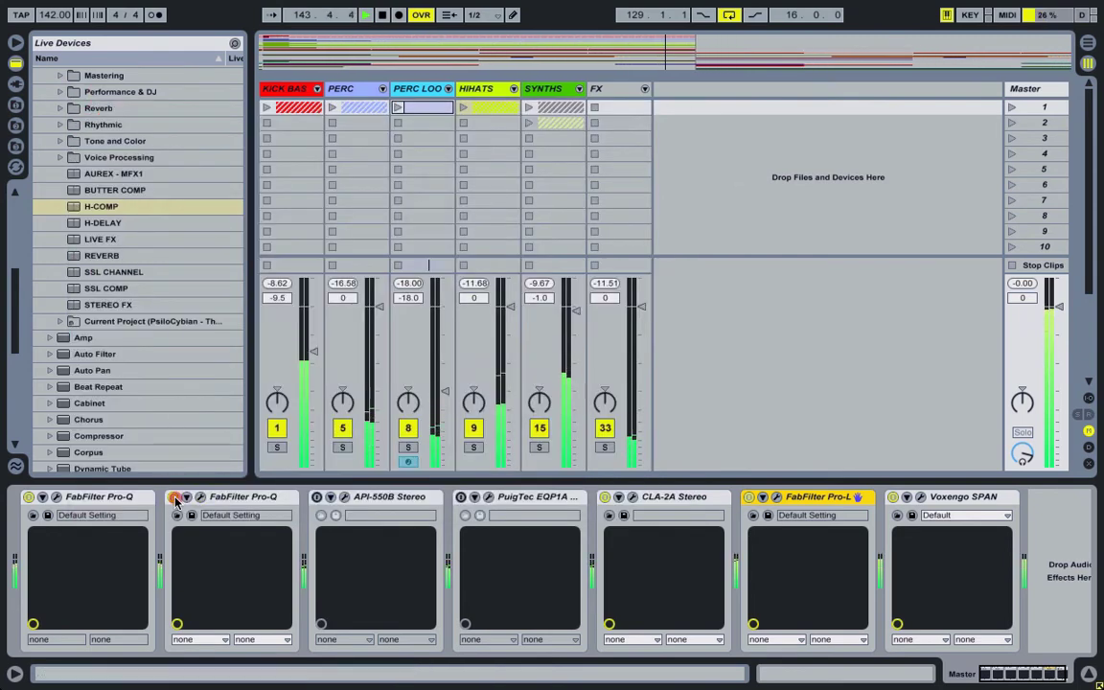
pyautogui.click(172, 497)
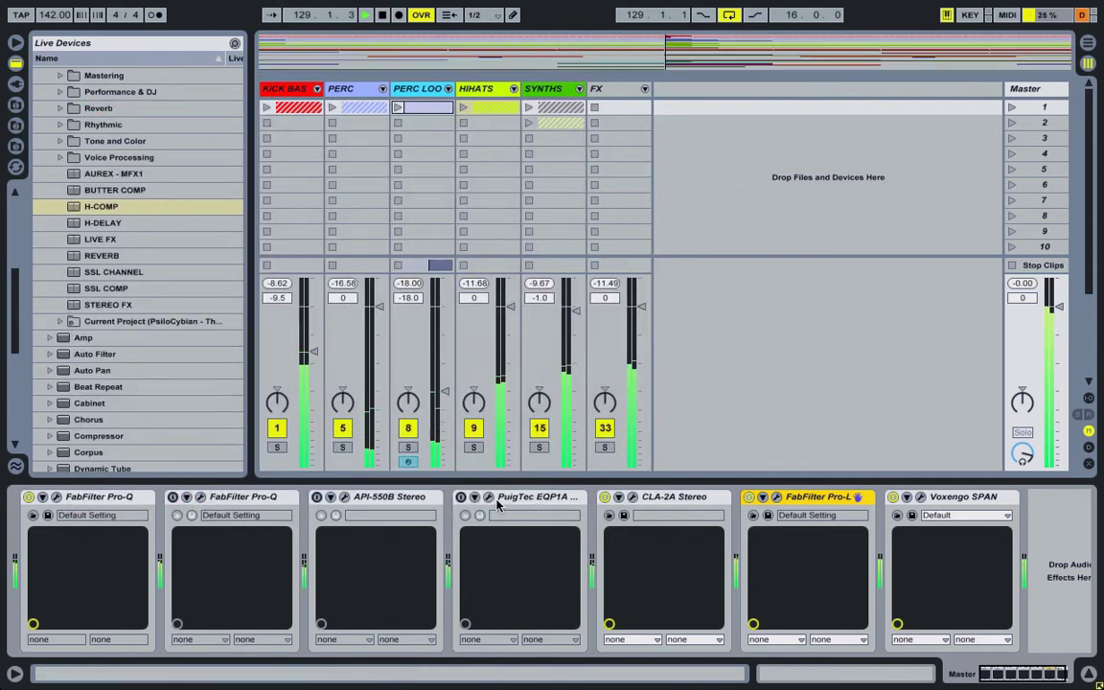
pyautogui.click(317, 498)
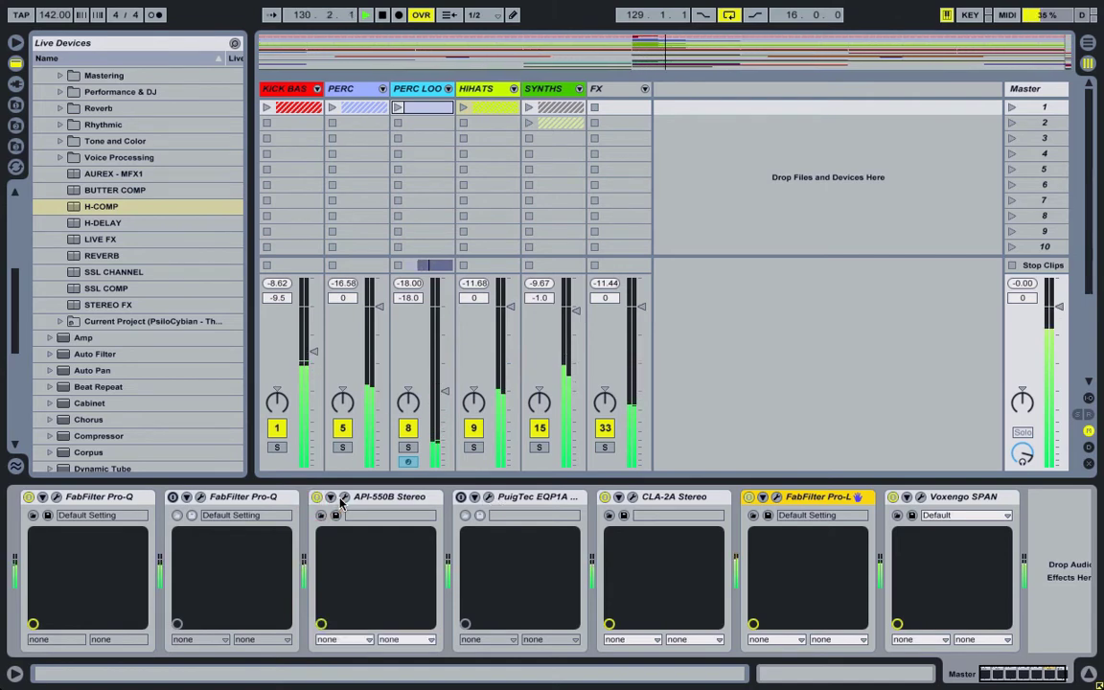
pyautogui.click(343, 498)
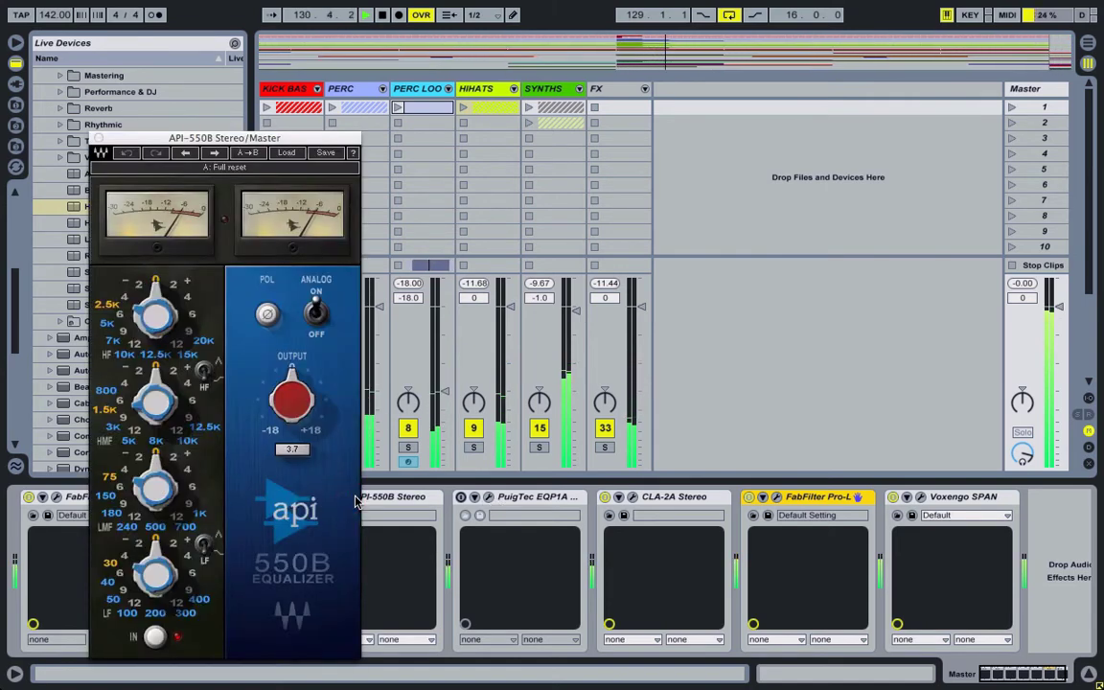
pyautogui.click(128, 614)
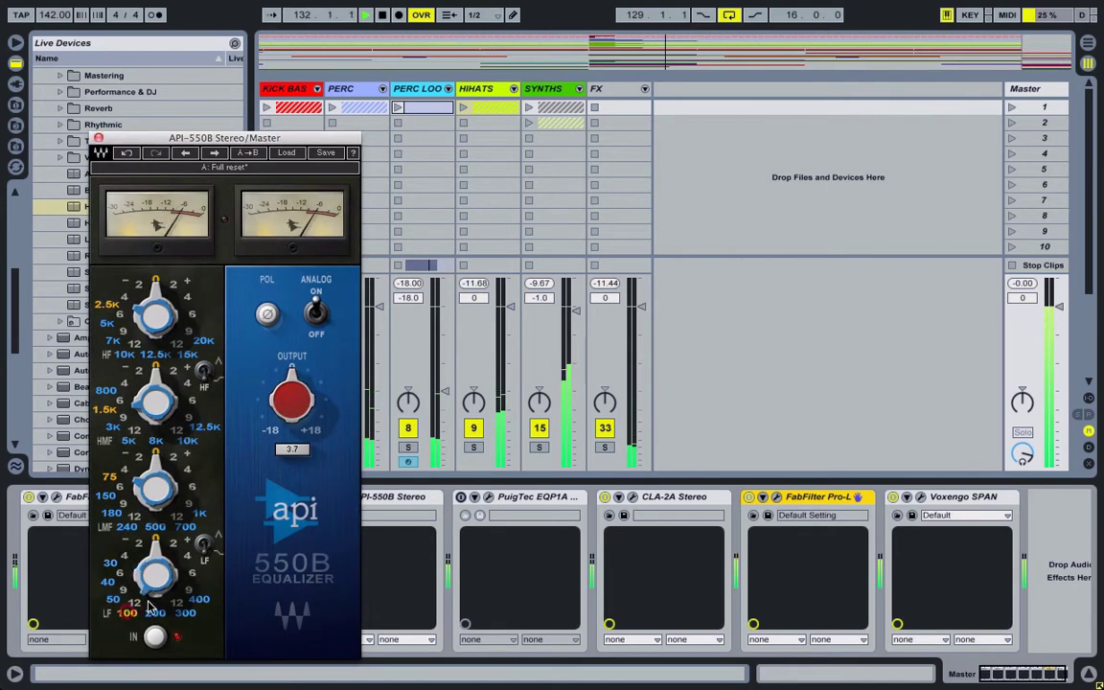
pyautogui.click(173, 547)
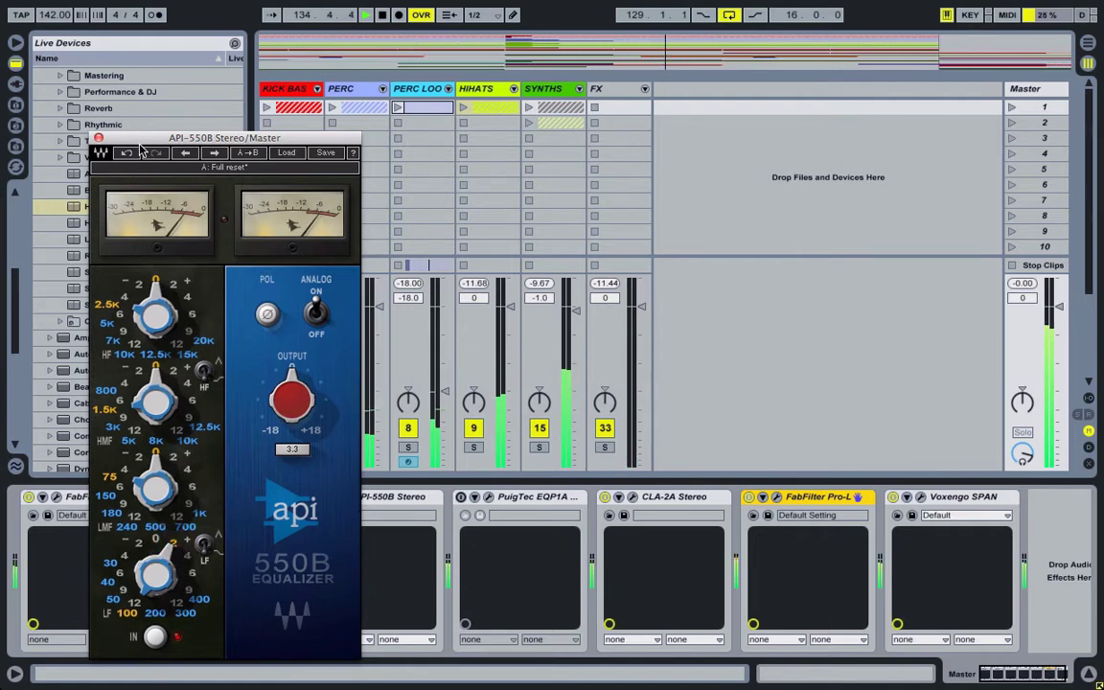
# With the kick-bass track soloed, reset the API-550B's low-band gain to 0 and cut its low-mid band by 2 dB at 500 Hz.
pyautogui.moveTo(141, 139); pyautogui.dragTo(685, 69)
pyautogui.click(277, 448)
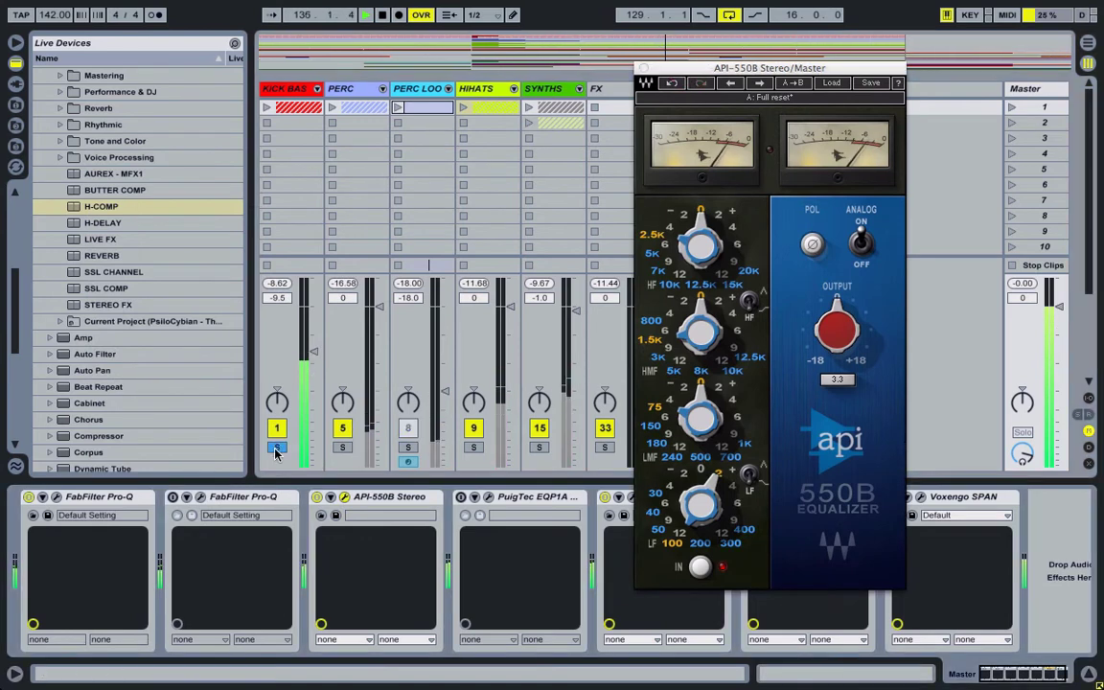
pyautogui.click(706, 474)
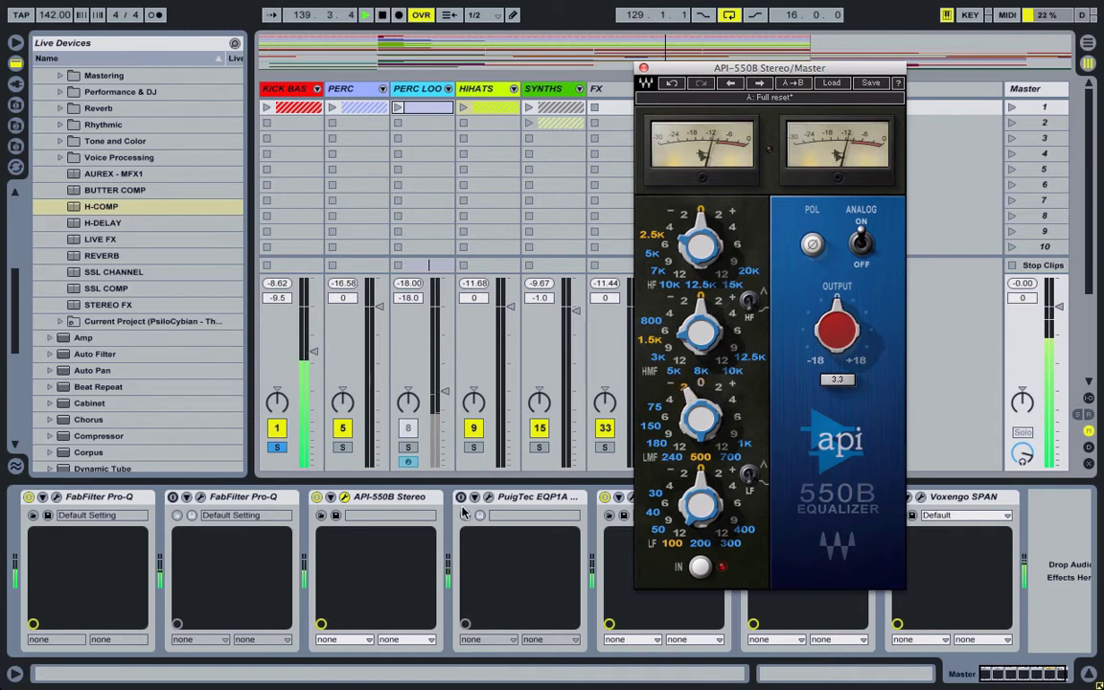
pyautogui.click(281, 448)
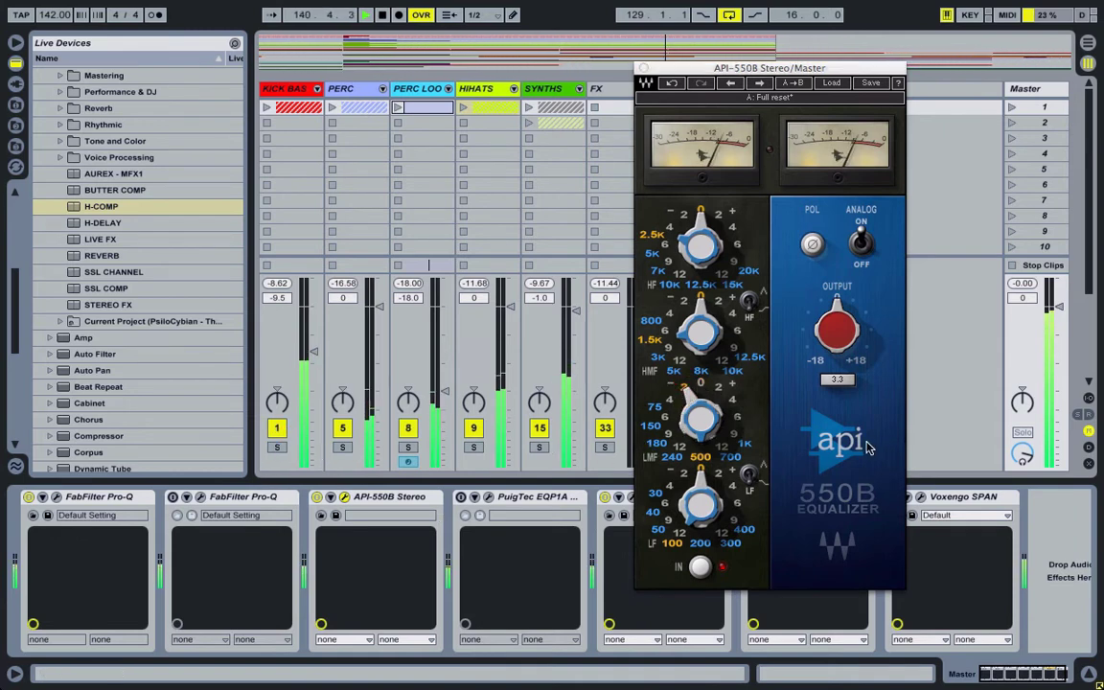
# Compare the API-550B's 500 Hz low-mid gain at 0 and -2 dB in the full mix.
pyautogui.click(701, 384)
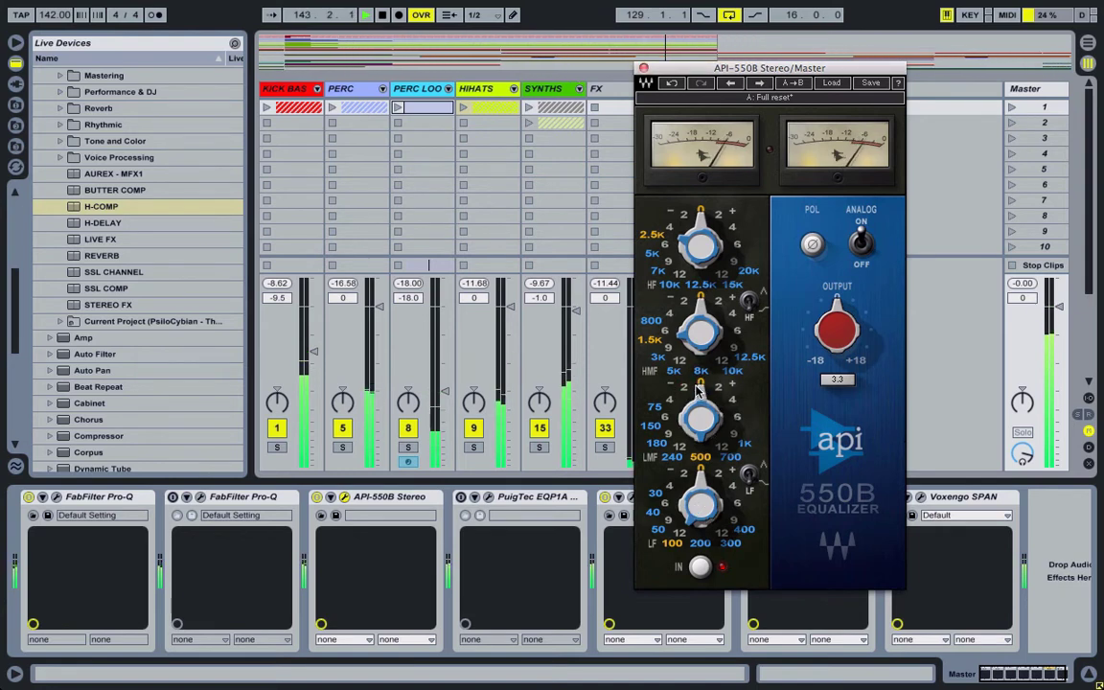
pyautogui.moveTo(692, 406); pyautogui.dragTo(689, 413)
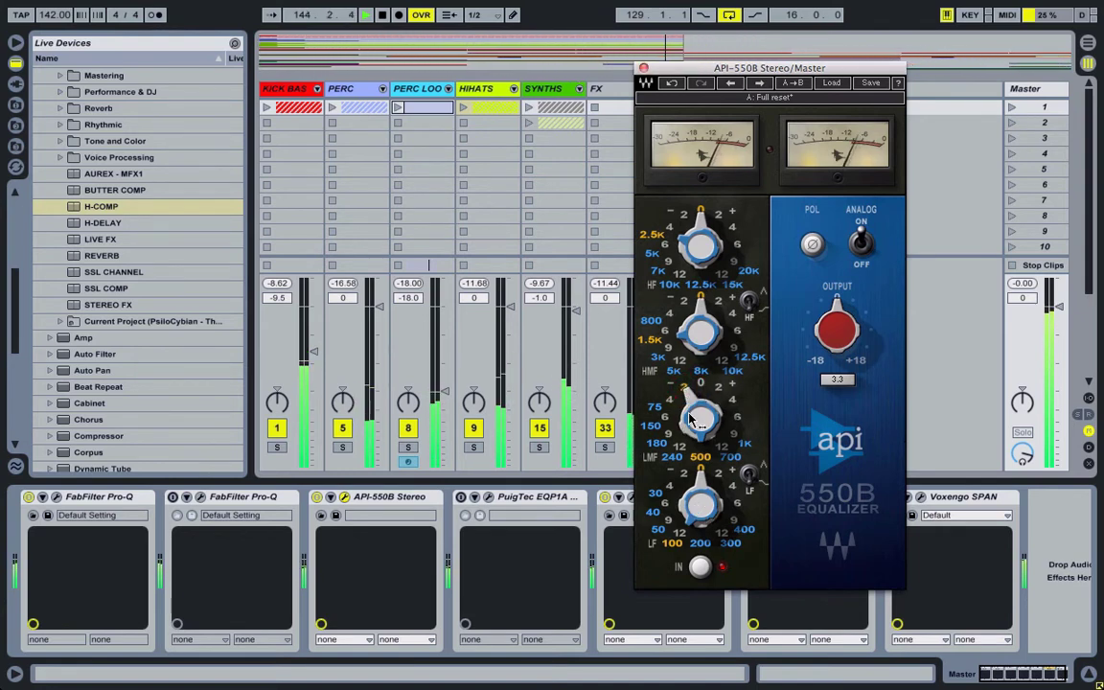
pyautogui.click(701, 387)
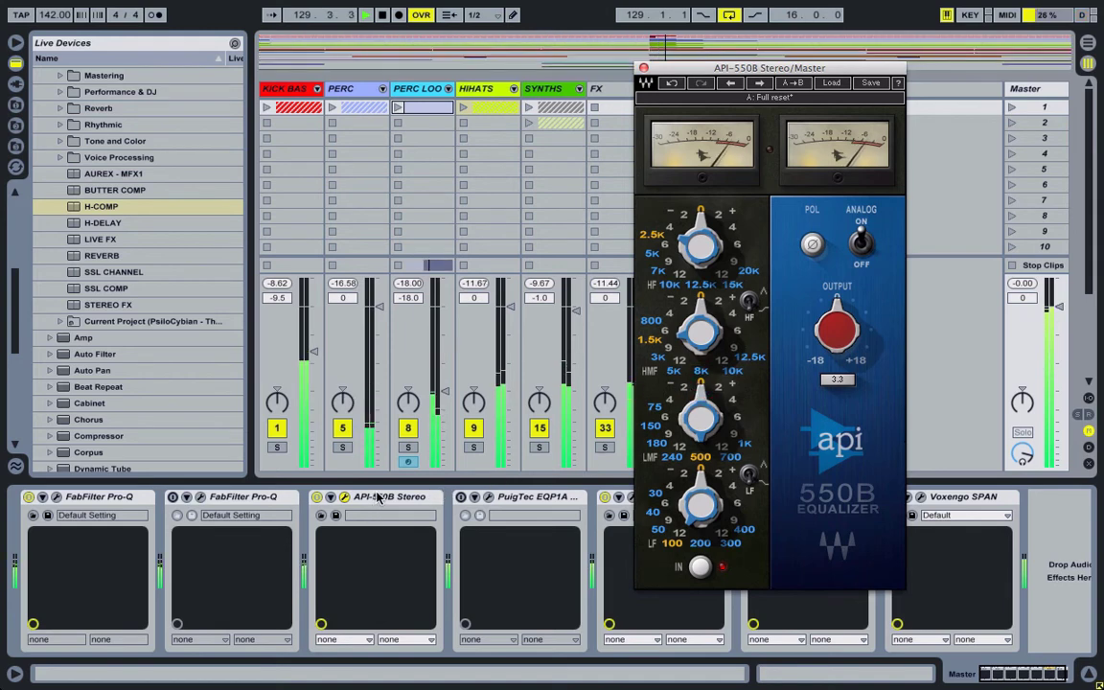
# Delete the API-550B Stereo from the master's effect chain.
pyautogui.click(373, 501)
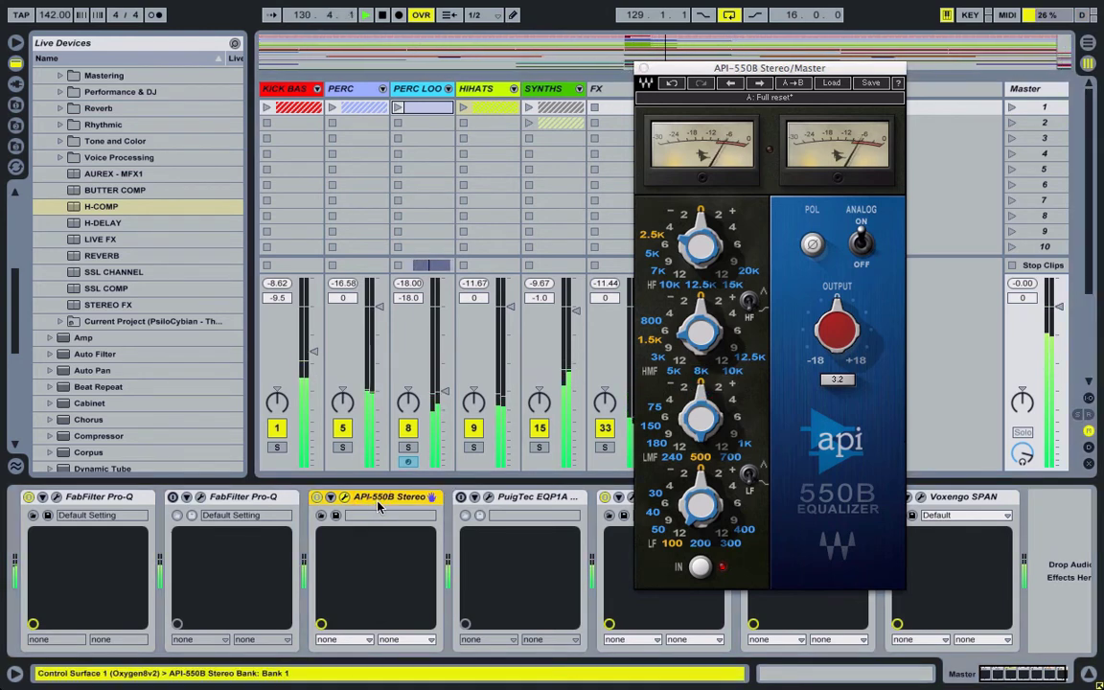
pyautogui.press('alt+super+p')
pyautogui.press('Delete')
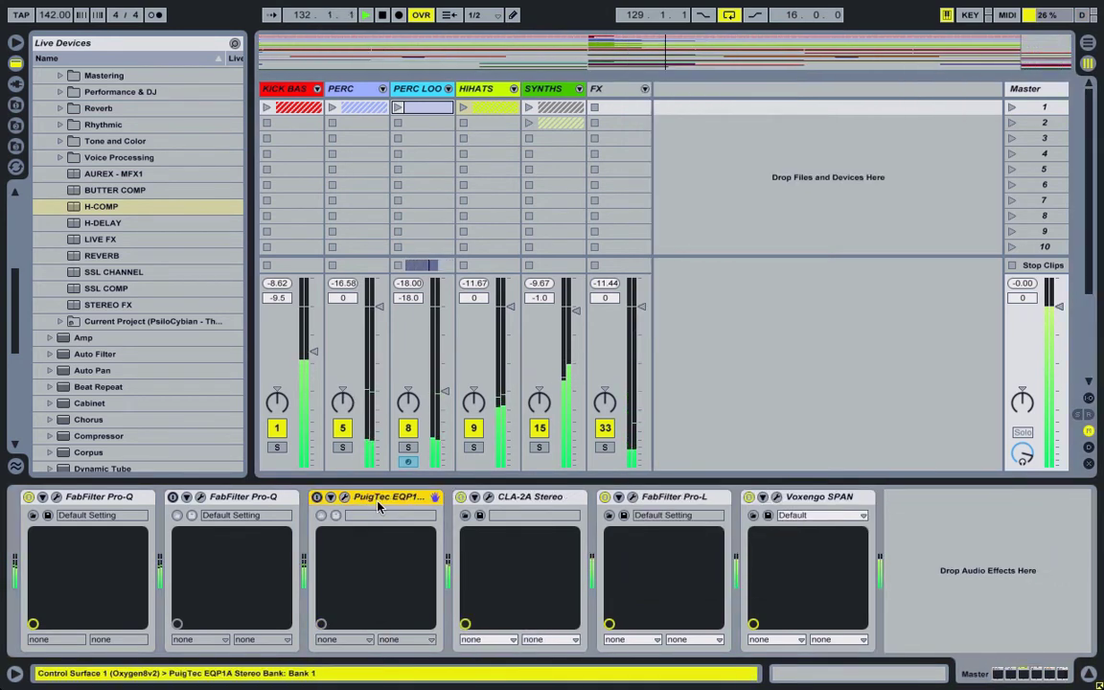
# Reactivate the second Pro-Q, add a boosted Bell band, set its frequency to 97 Hz and restart playback.
pyautogui.click(173, 499)
pyautogui.click(200, 497)
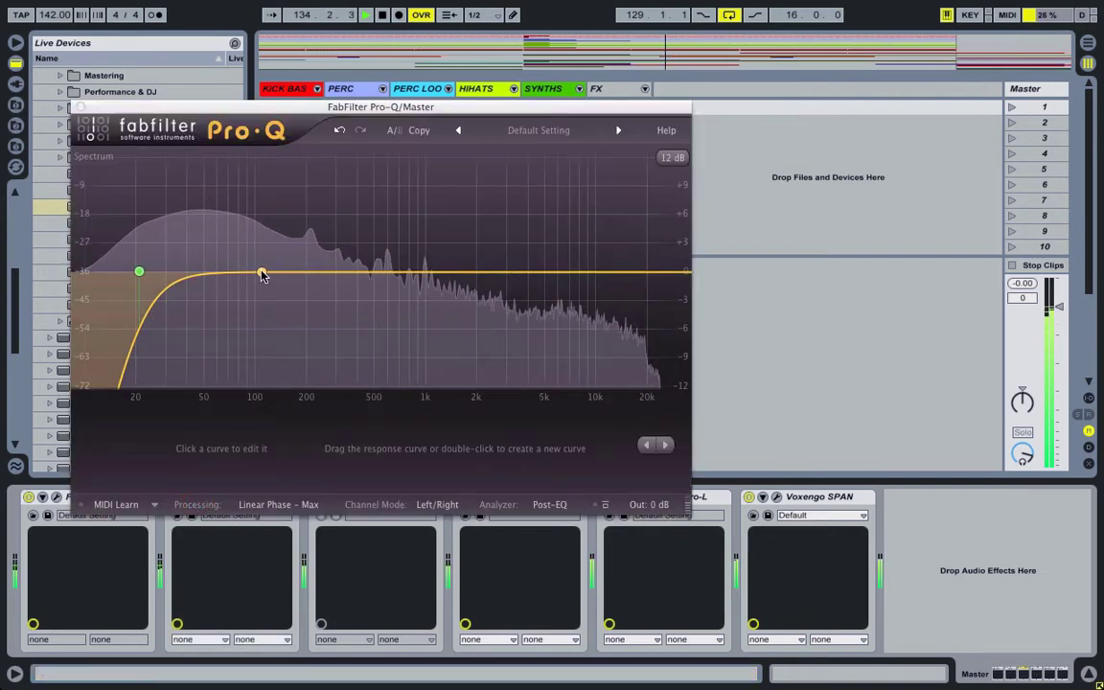
pyautogui.moveTo(236, 273); pyautogui.dragTo(189, 258)
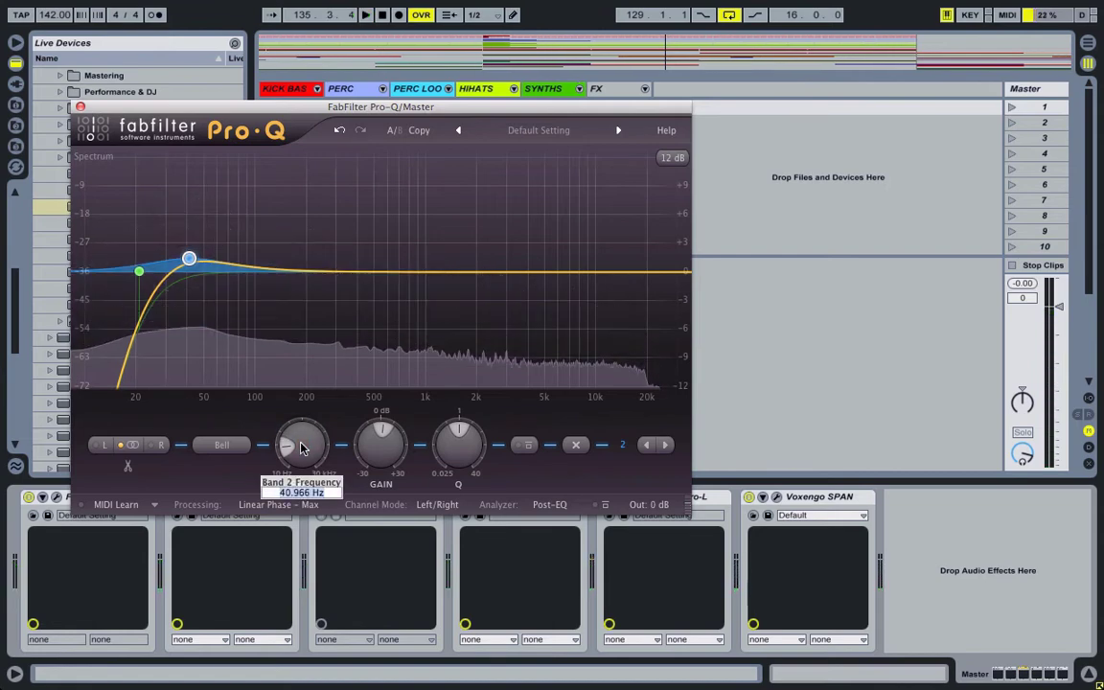
pyautogui.write('97')
pyautogui.press('Return')
pyautogui.press('space')
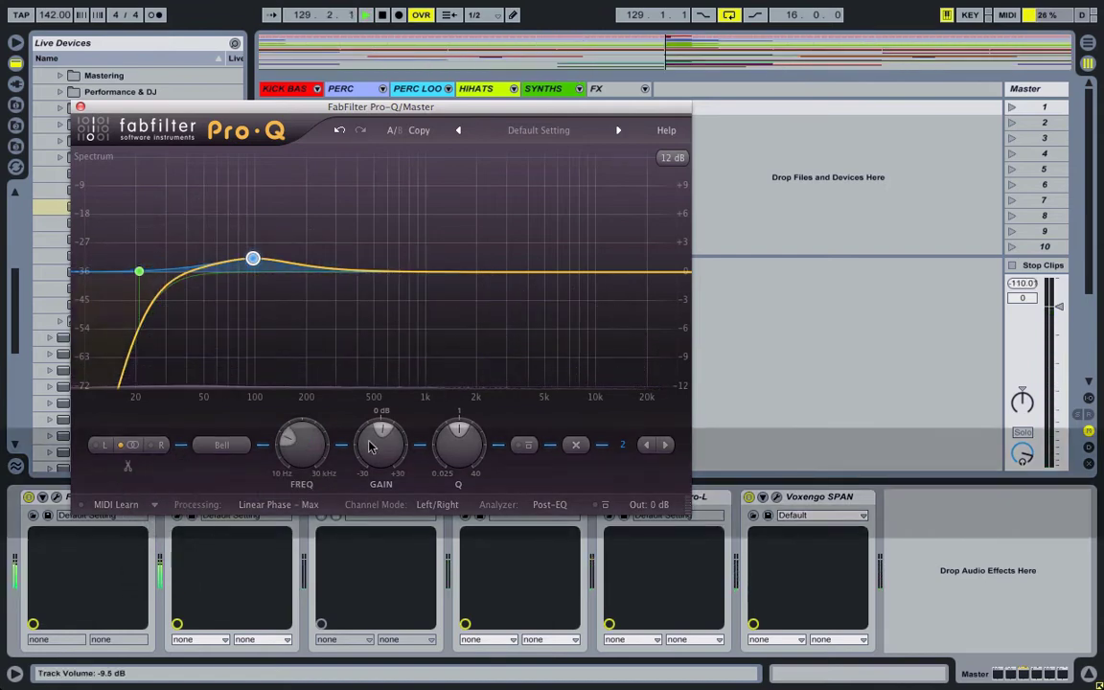
# Set the 97 Hz Bell band's gain to 1 dB and narrow it with a Q above 1 during playback.
pyautogui.moveTo(385, 449); pyautogui.dragTo(383, 449)
pyautogui.doubleClick(384, 451)
pyautogui.write('1')
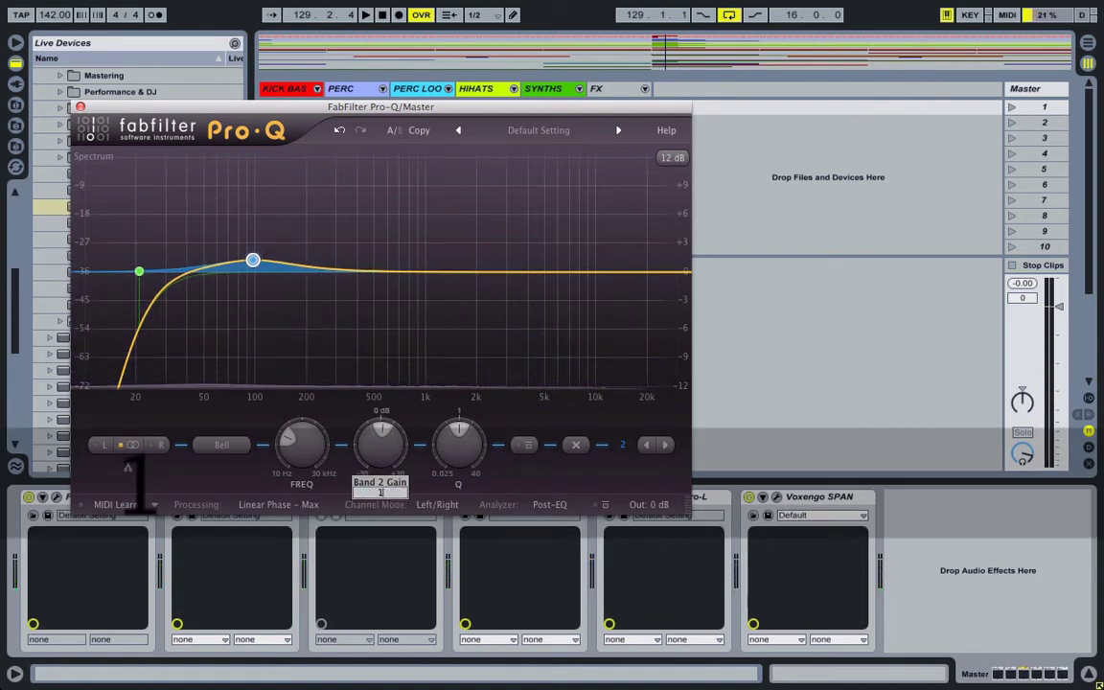
pyautogui.press('Return')
pyautogui.press('space')
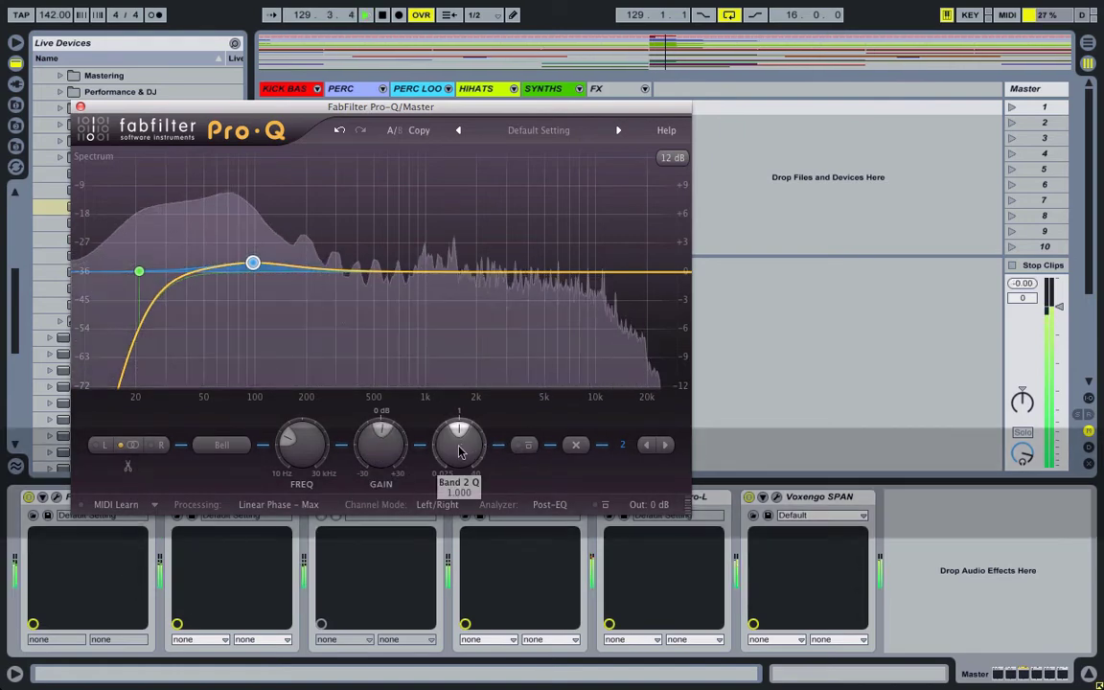
pyautogui.moveTo(458, 447); pyautogui.dragTo(456, 409)
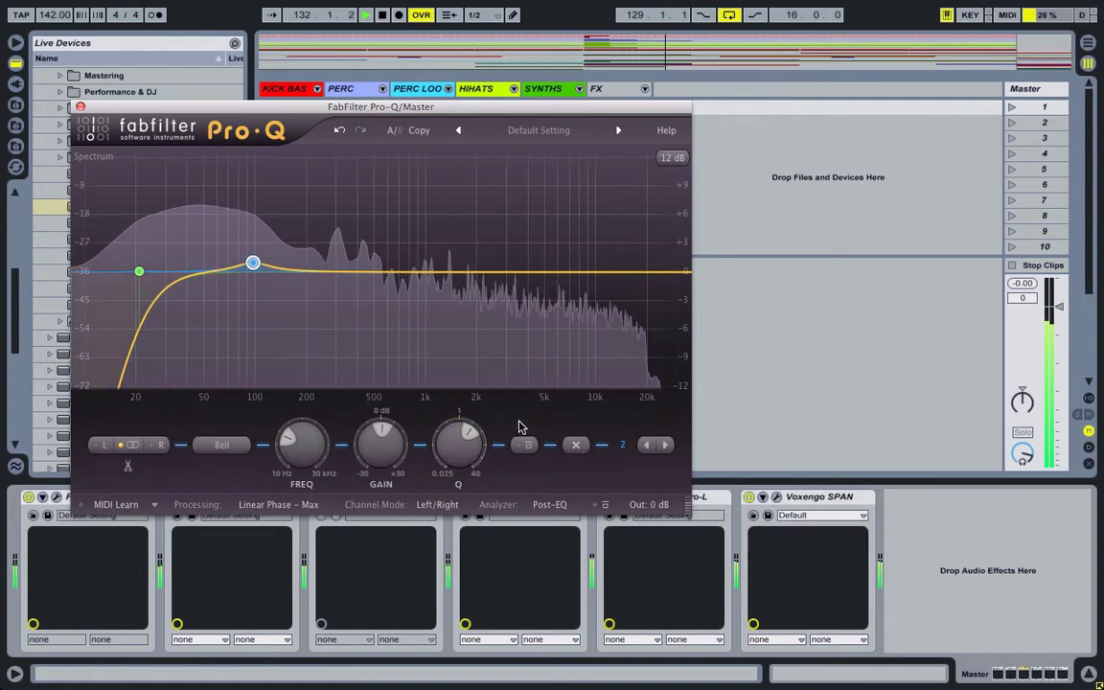
# Compare the mix with the 97 Hz Bell band bypassed and active.
pyautogui.moveTo(263, 108); pyautogui.dragTo(374, 53)
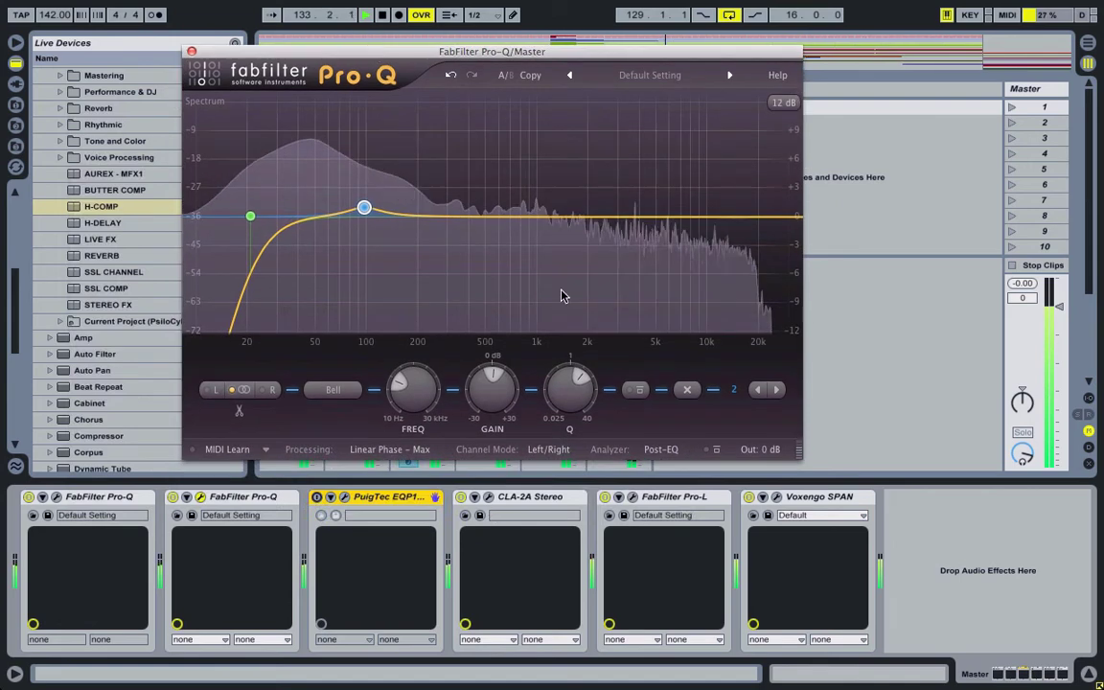
pyautogui.click(638, 391)
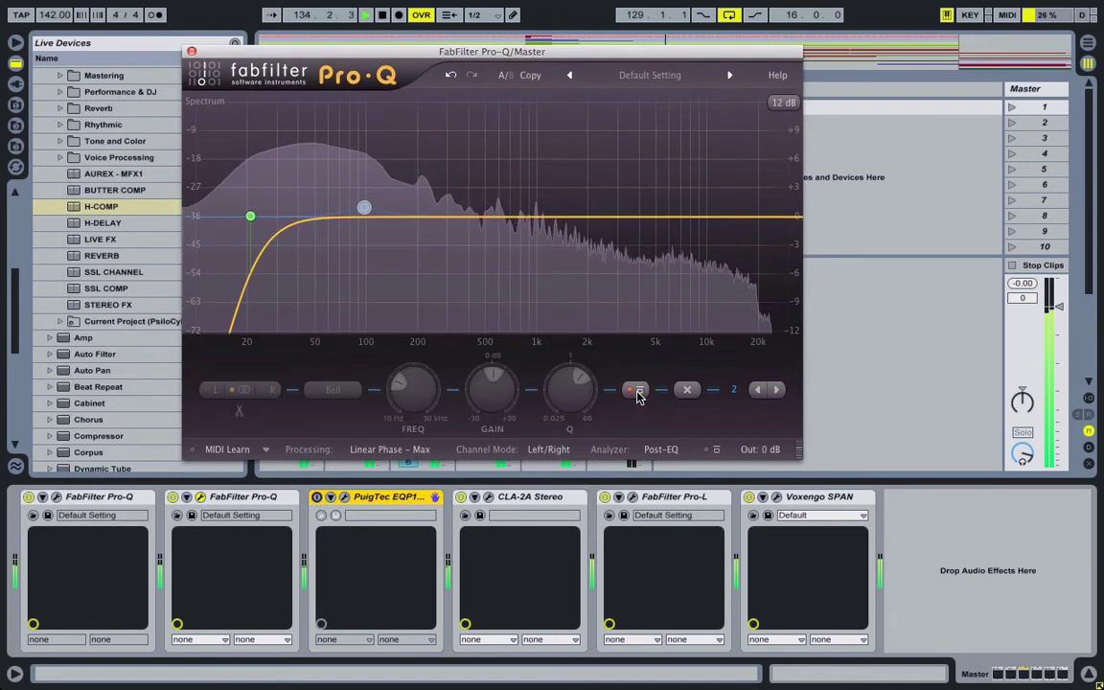
pyautogui.click(638, 391)
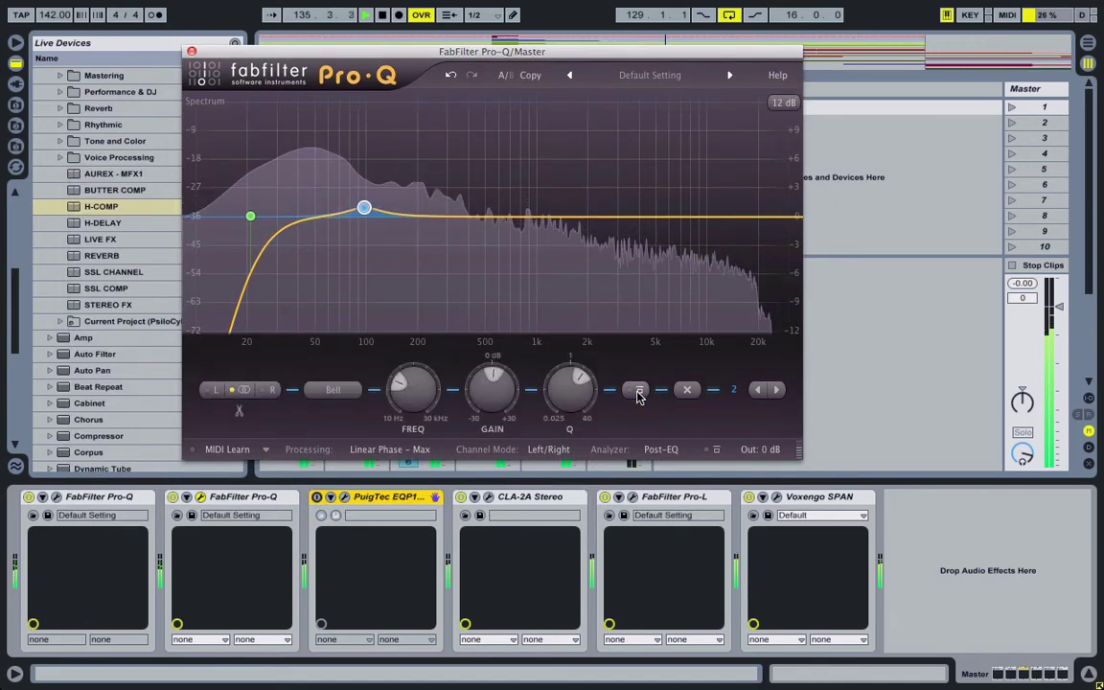
# Set the 97 Hz Bell band's gain to 1.5 dB.
pyautogui.doubleClick(477, 396)
pyautogui.write('1')
pyautogui.write('.5')
pyautogui.press('Return')
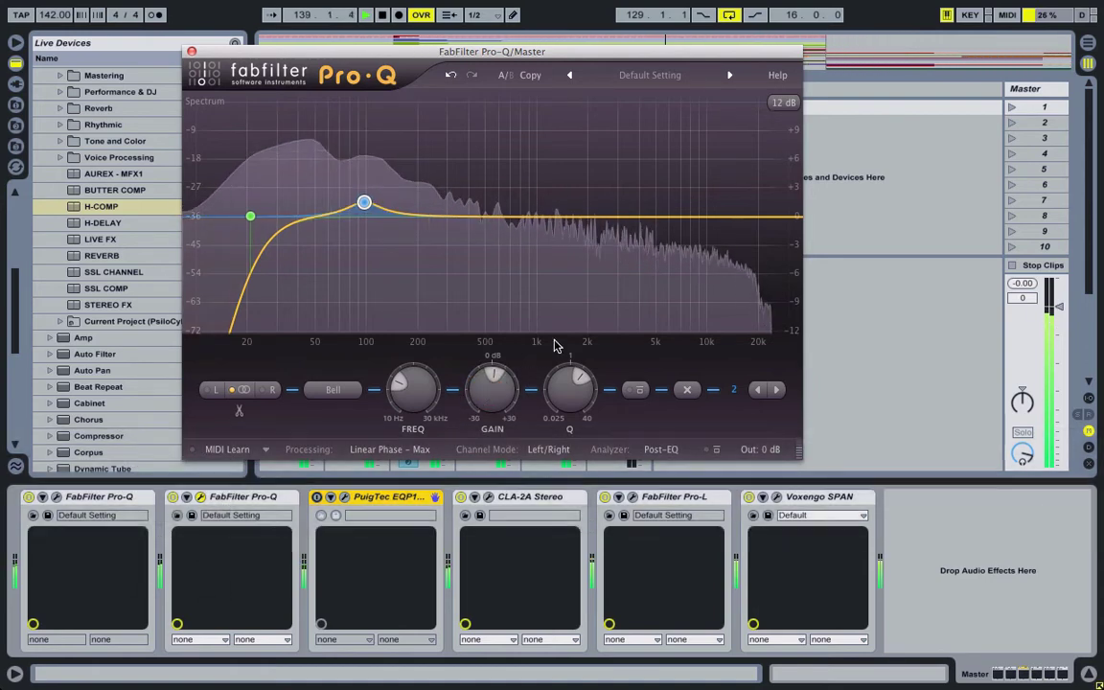
# Add a third Bell band with a slight low-mid cut in the second Pro-Q and set its frequency to 500 Hz.
pyautogui.moveTo(493, 227); pyautogui.dragTo(482, 235)
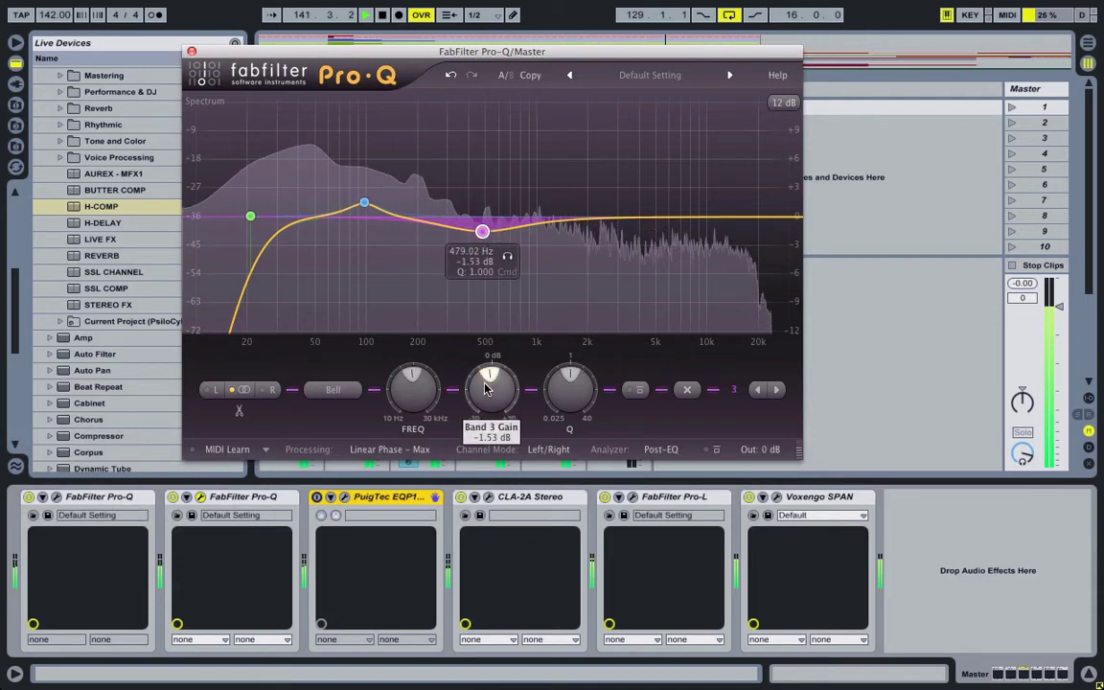
pyautogui.write('500')
pyautogui.press('Return')
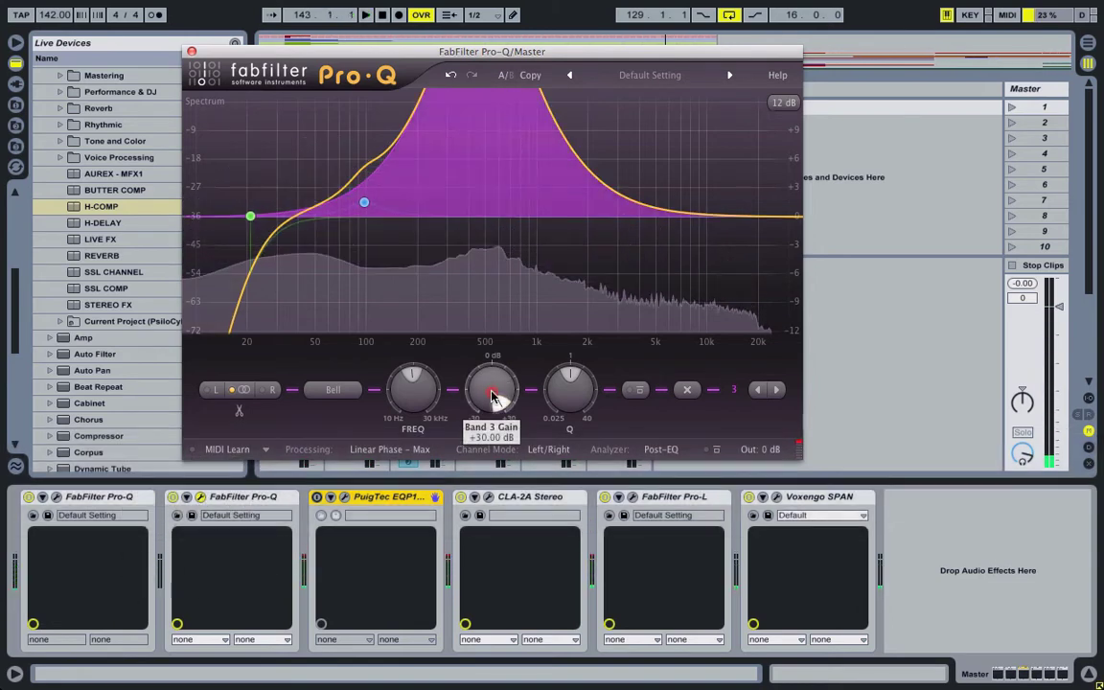
pyautogui.doubleClick(493, 395)
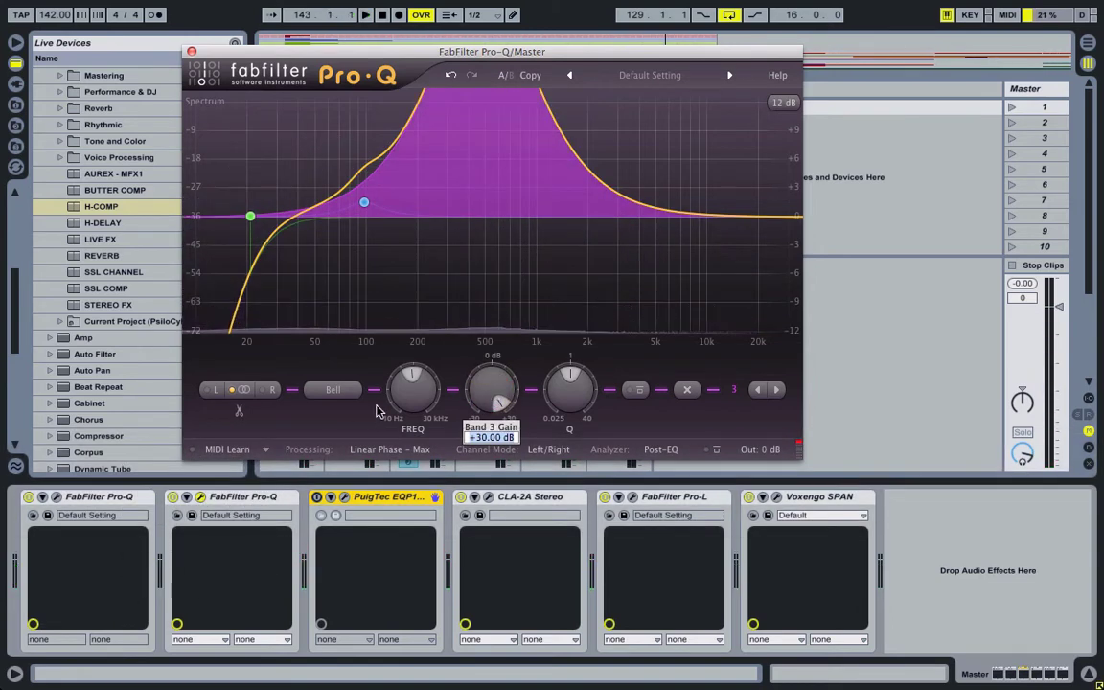
pyautogui.doubleClick(404, 392)
pyautogui.write('500.00 Hz')
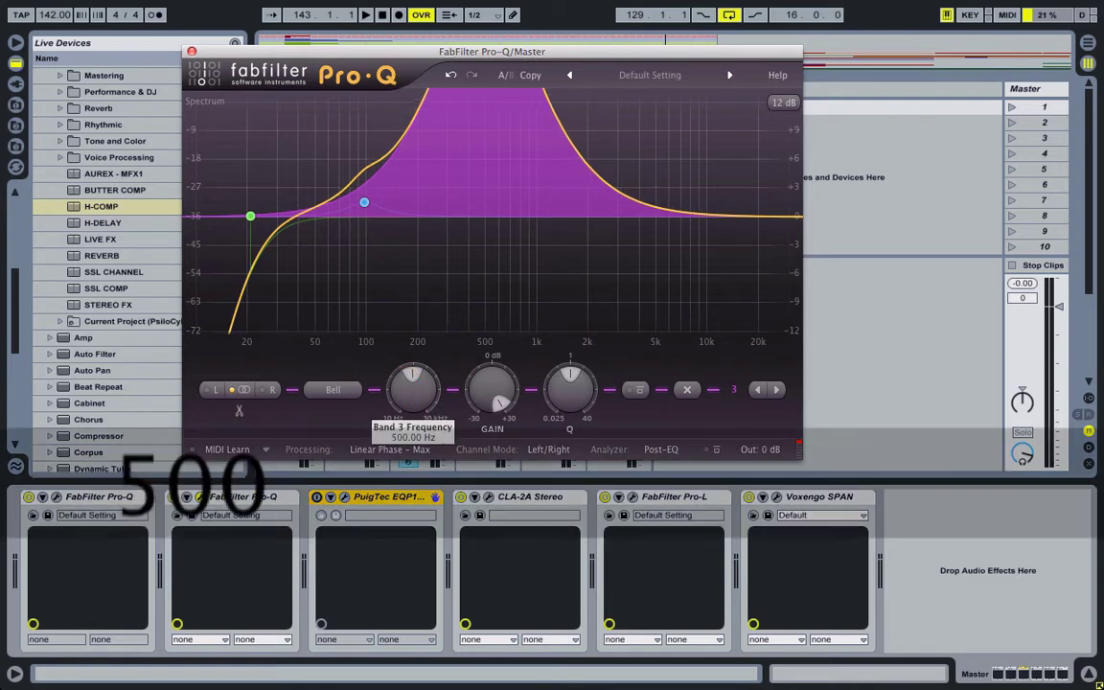
pyautogui.press('Return')
# Lower the 500 Hz band to a narrow cut of about 1.4 dB and compare playback with the band bypassed and active.
pyautogui.doubleClick(486, 386)
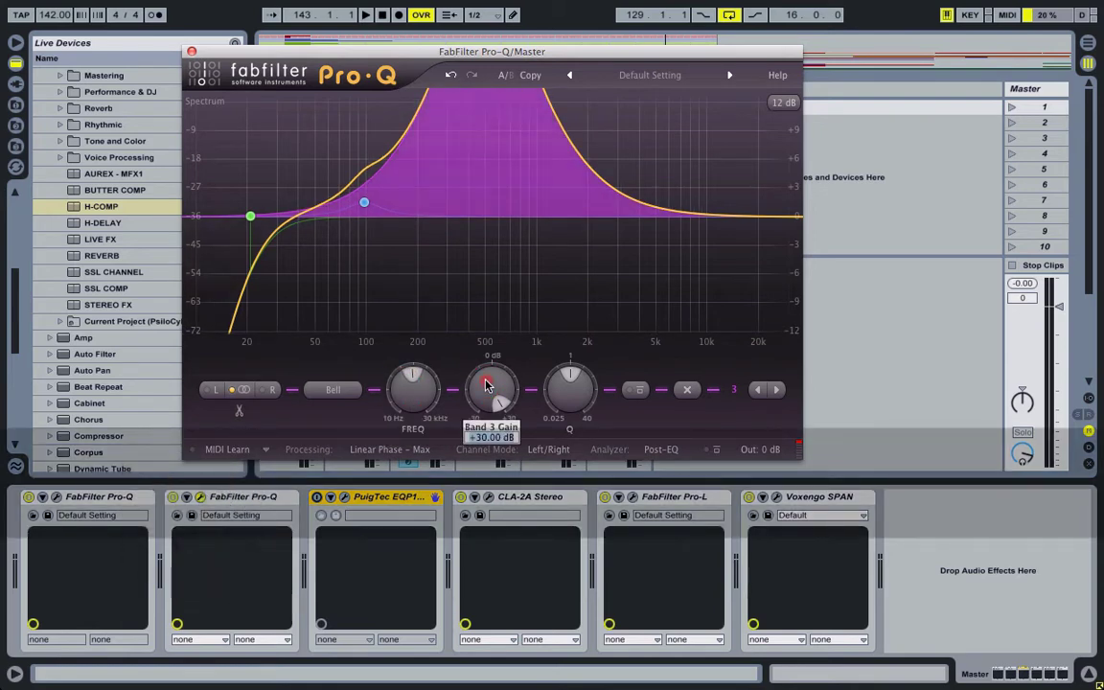
pyautogui.moveTo(486, 386); pyautogui.dragTo(488, 469)
pyautogui.press('space')
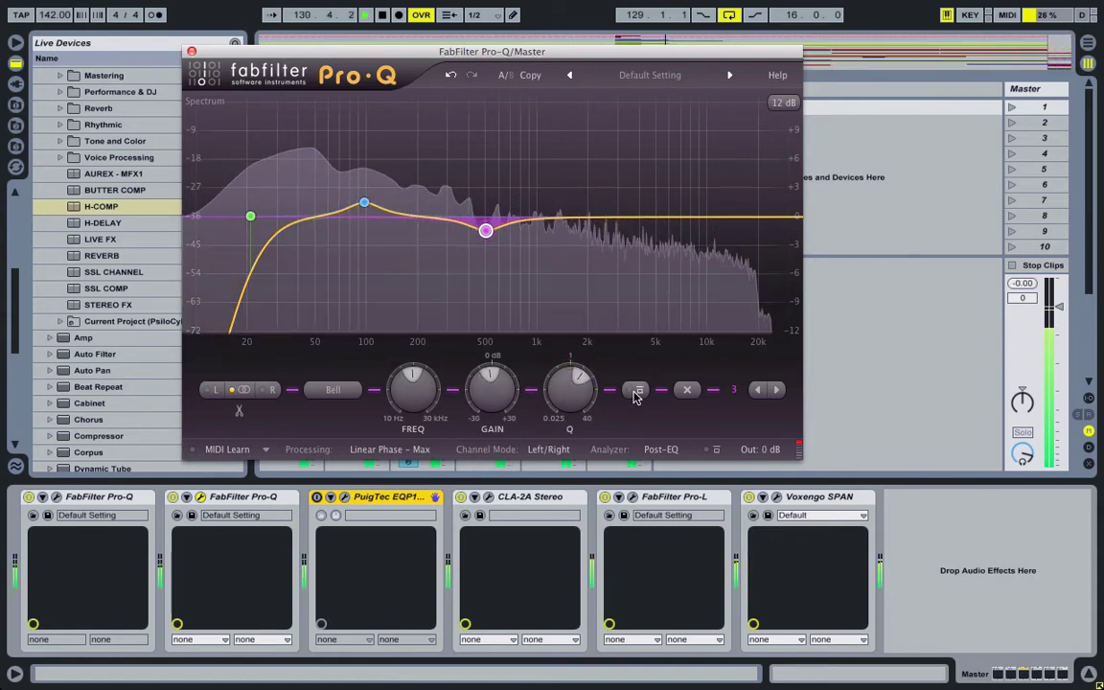
pyautogui.click(636, 392)
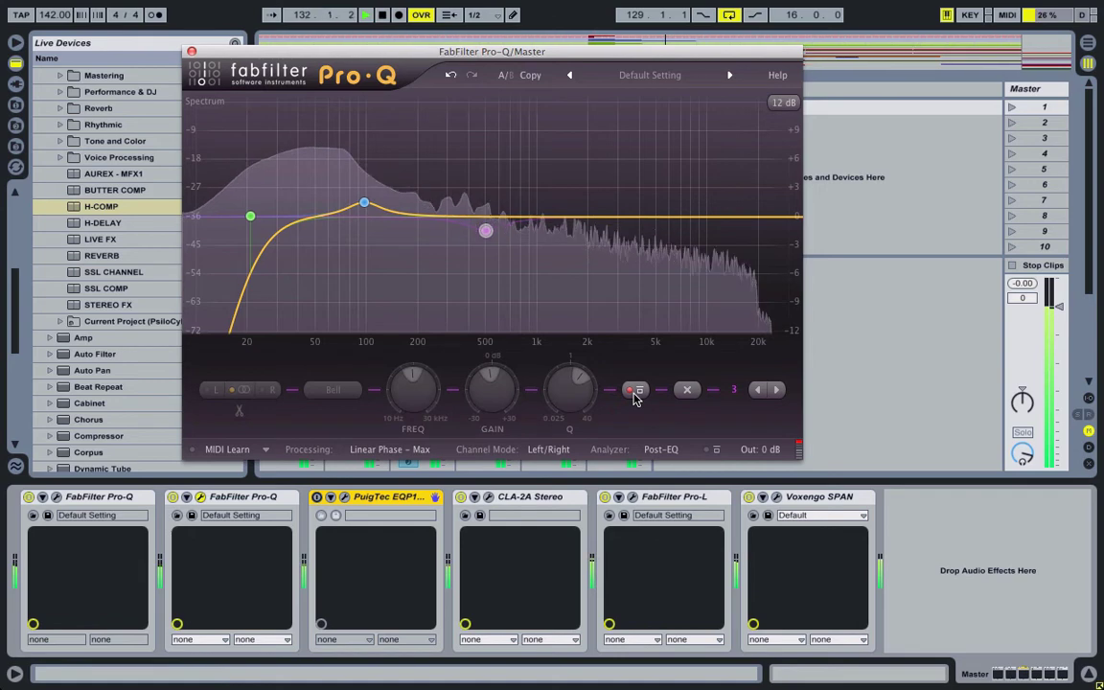
pyautogui.click(636, 392)
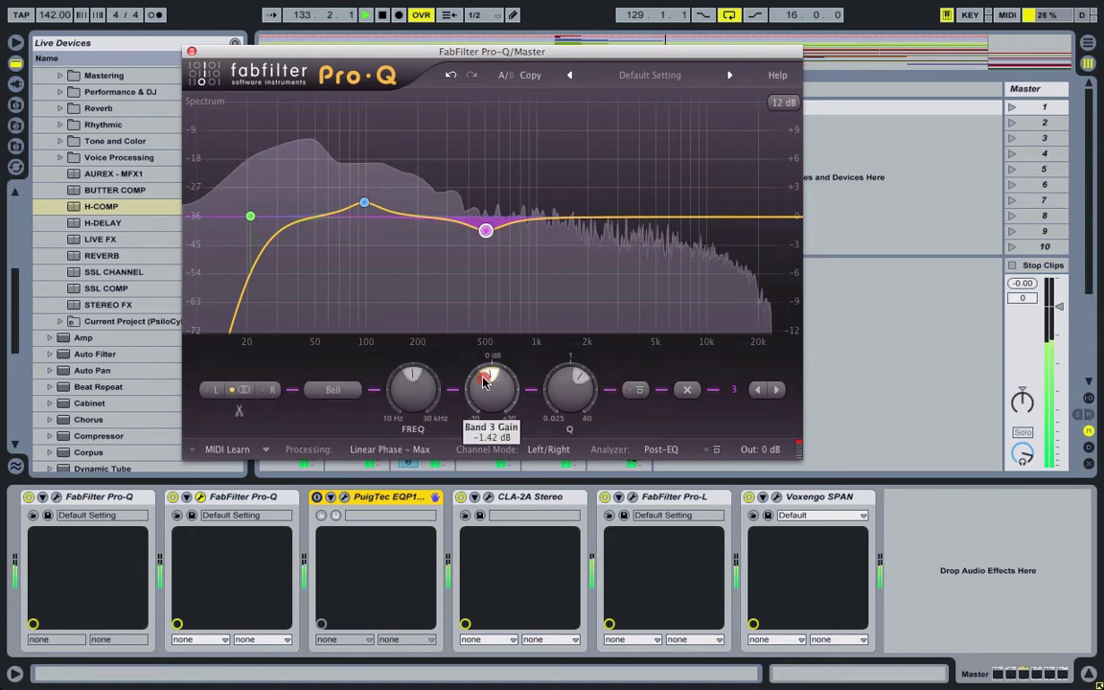
# Set the 500 Hz Bell band's gain to -1 dB.
pyautogui.moveTo(484, 378); pyautogui.dragTo(485, 381)
pyautogui.doubleClick(491, 380)
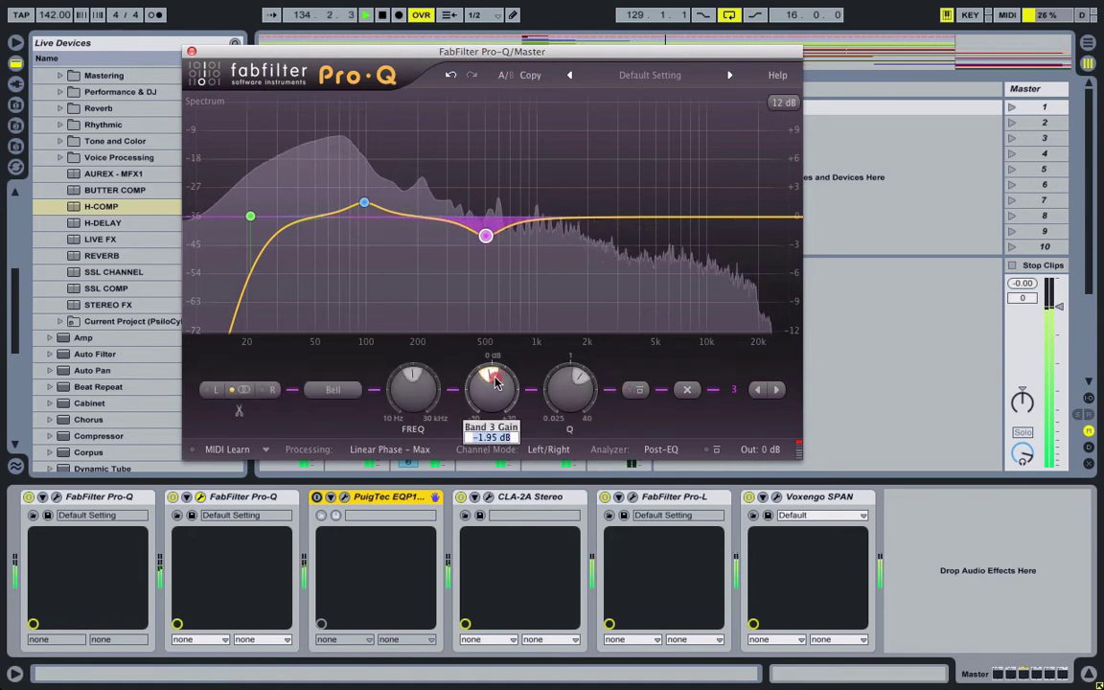
pyautogui.write('1')
pyautogui.press('Return')
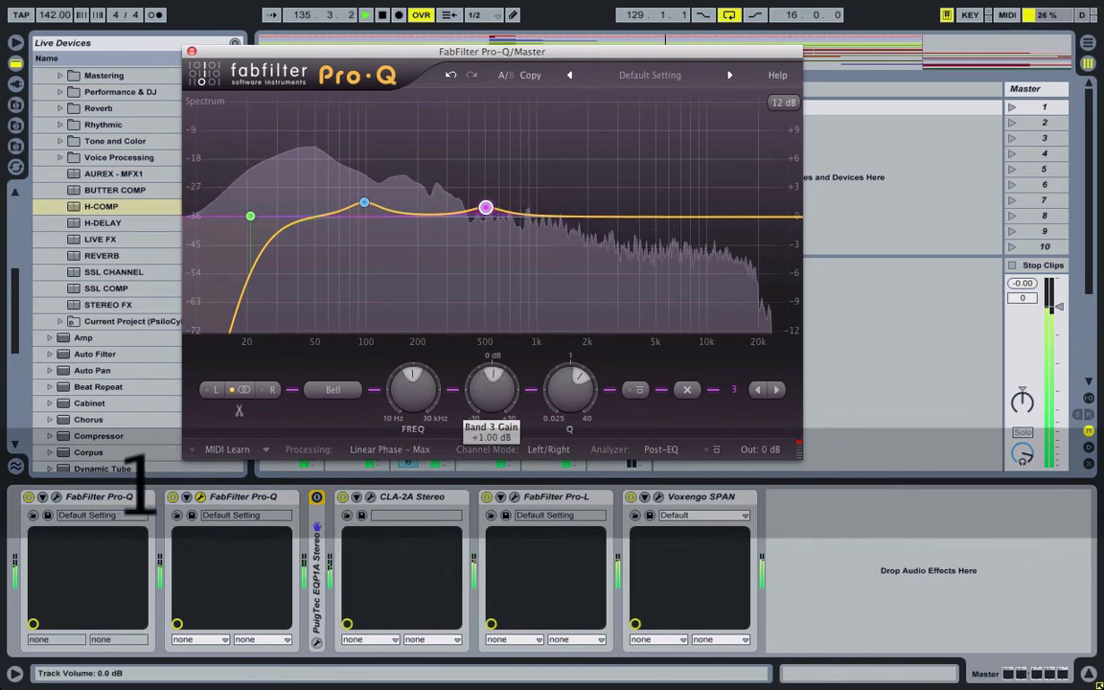
pyautogui.doubleClick(490, 379)
pyautogui.write('-1')
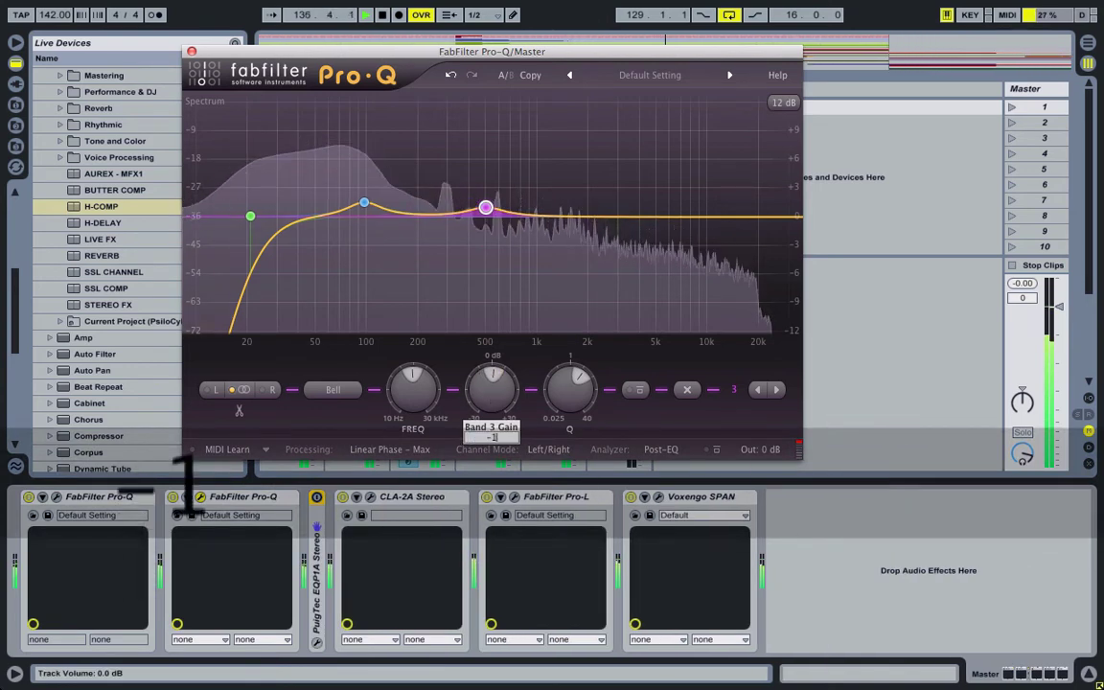
pyautogui.press('Return')
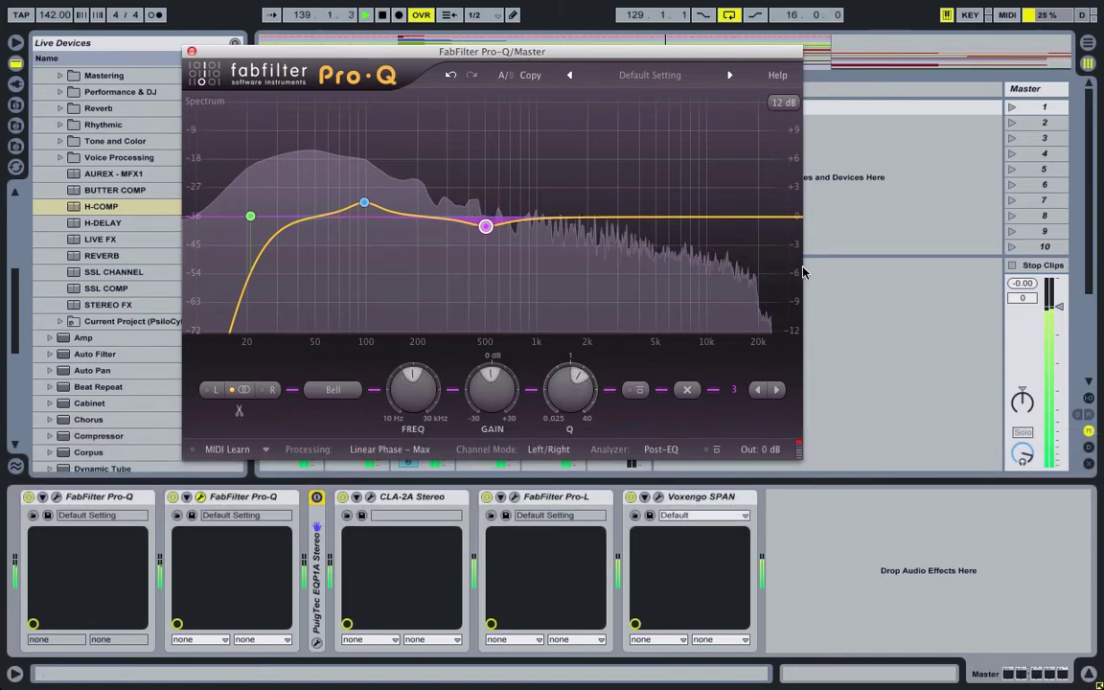
# Check the master spectrum in Voxengo SPAN and try a High Shelf boost of about 1 dB near 16.5 kHz in the Pro-Q.
pyautogui.click(659, 498)
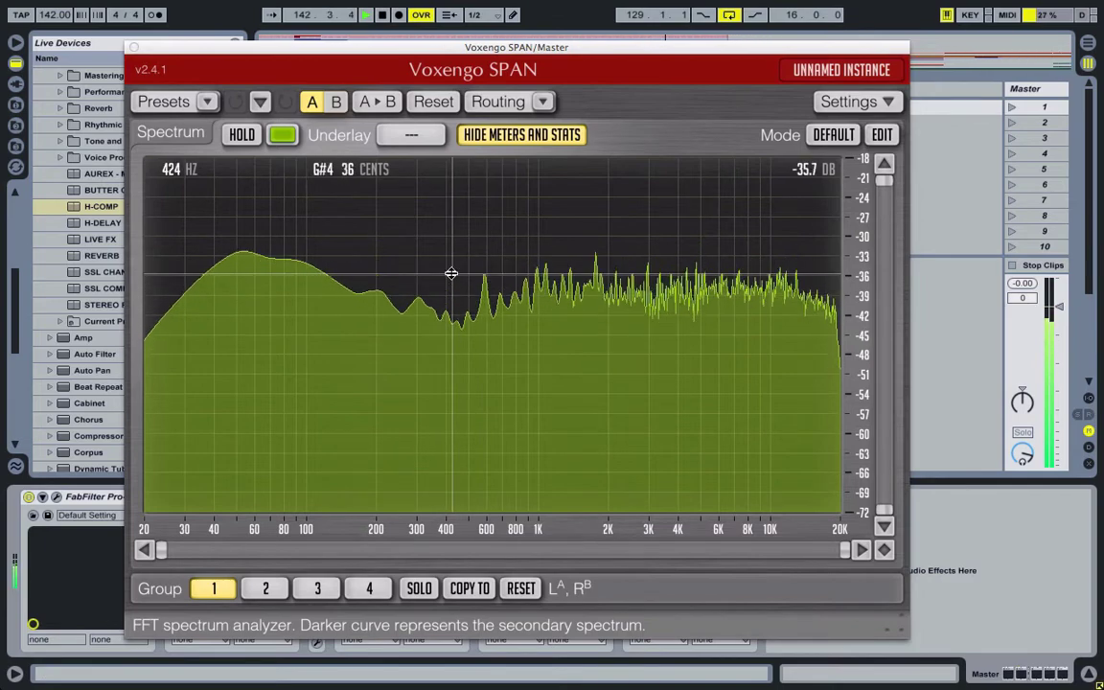
pyautogui.click(134, 47)
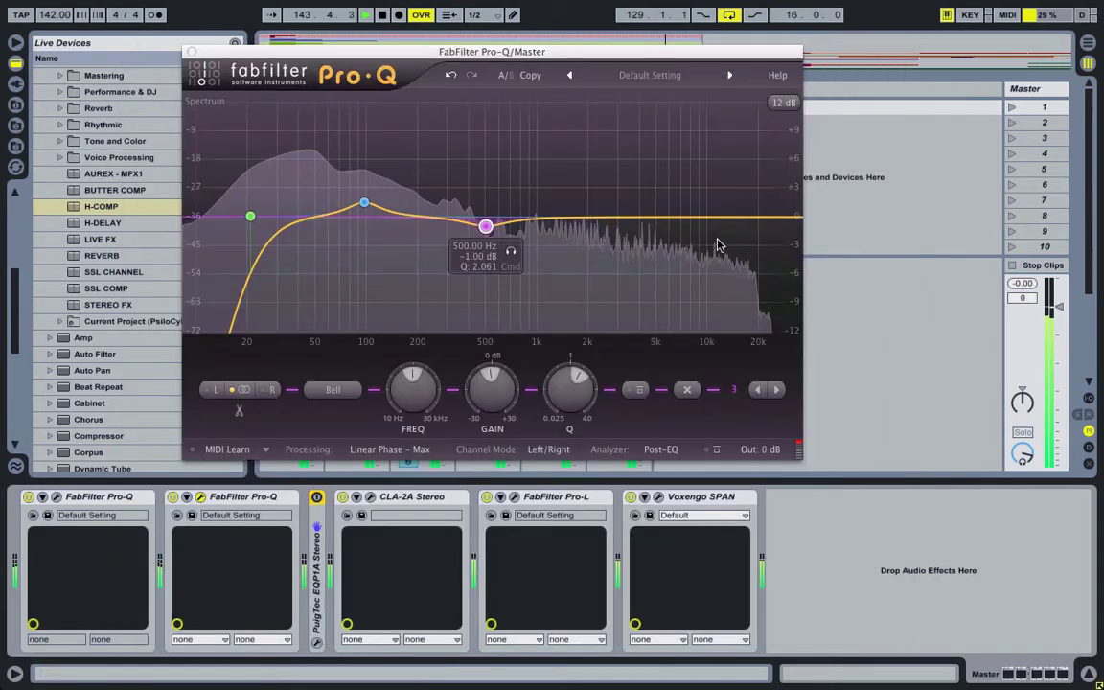
pyautogui.doubleClick(746, 212)
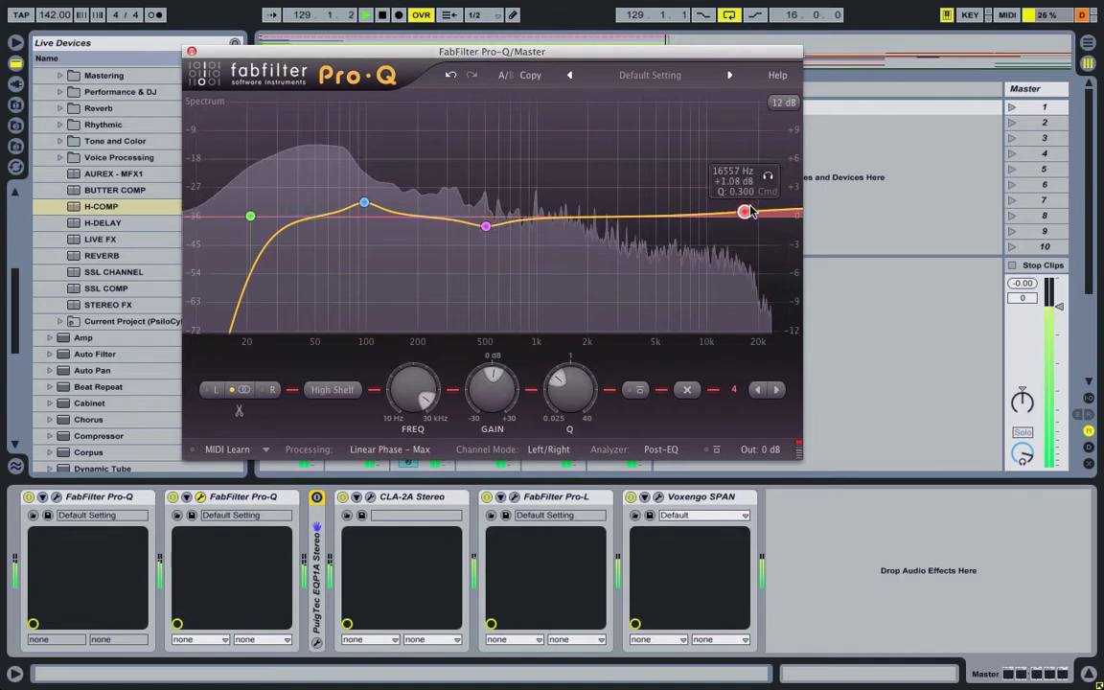
pyautogui.click(686, 390)
# Activate the PuigTec EQP1A, show its interface and load the Full Reset preset.
pyautogui.click(318, 498)
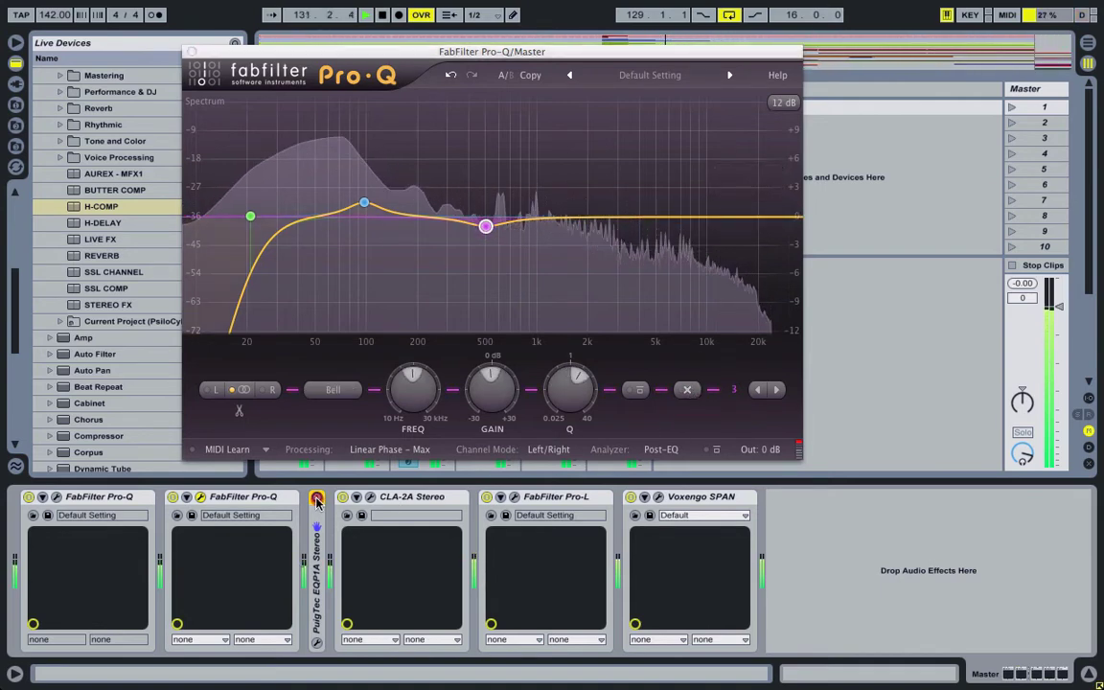
pyautogui.click(317, 515)
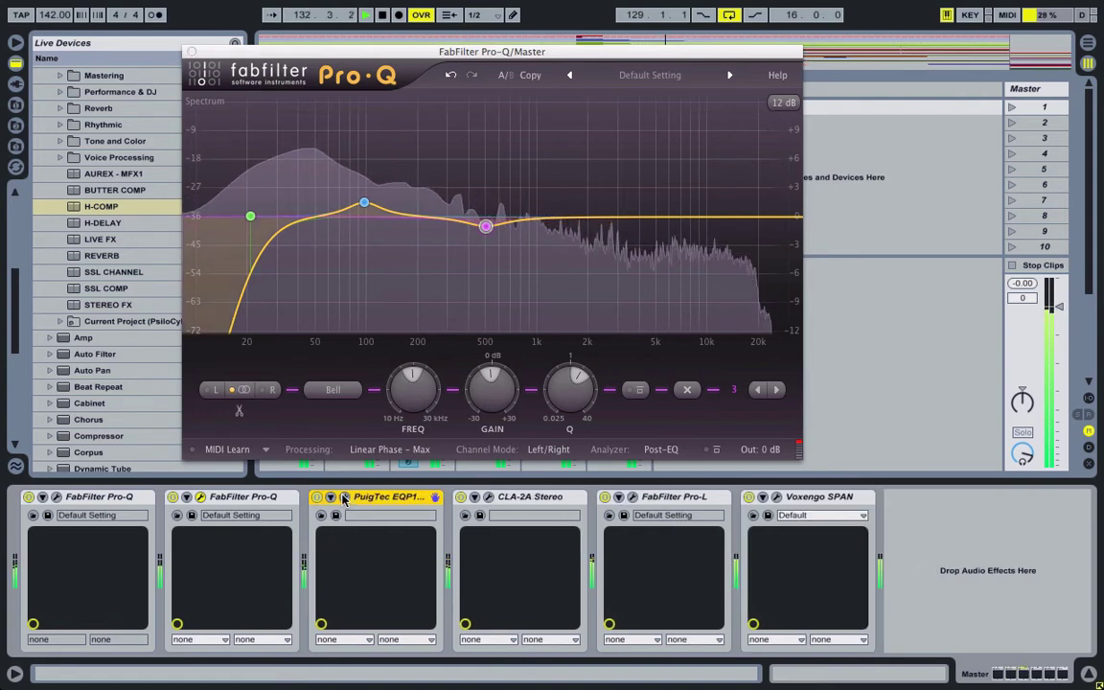
pyautogui.click(344, 498)
pyautogui.click(777, 101)
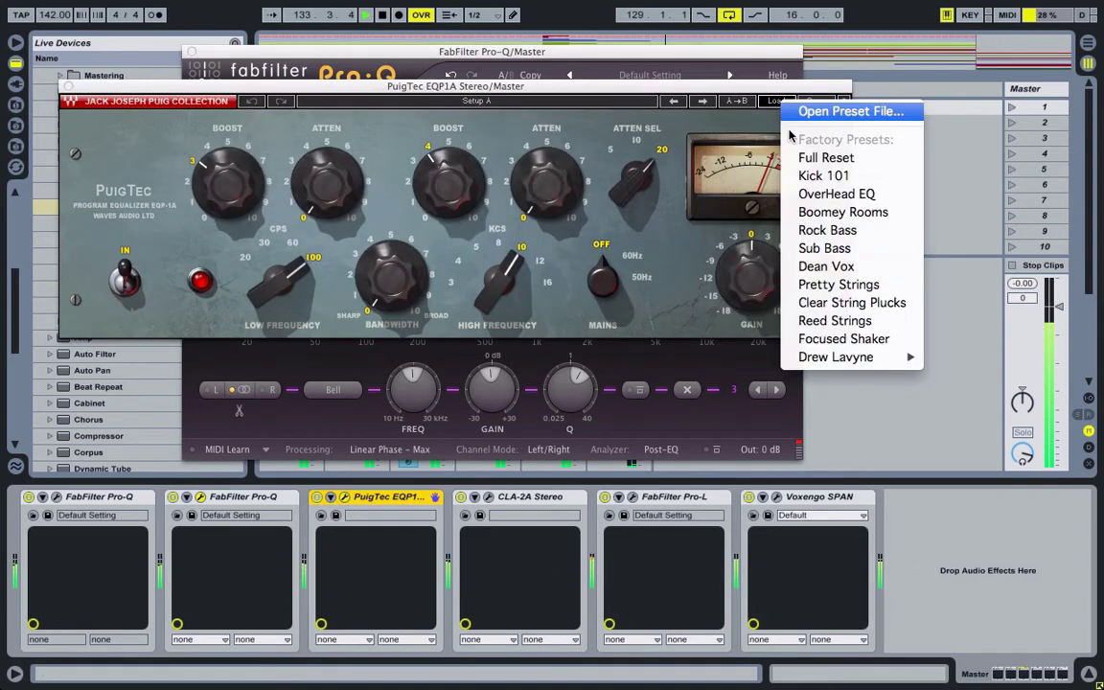
pyautogui.click(815, 155)
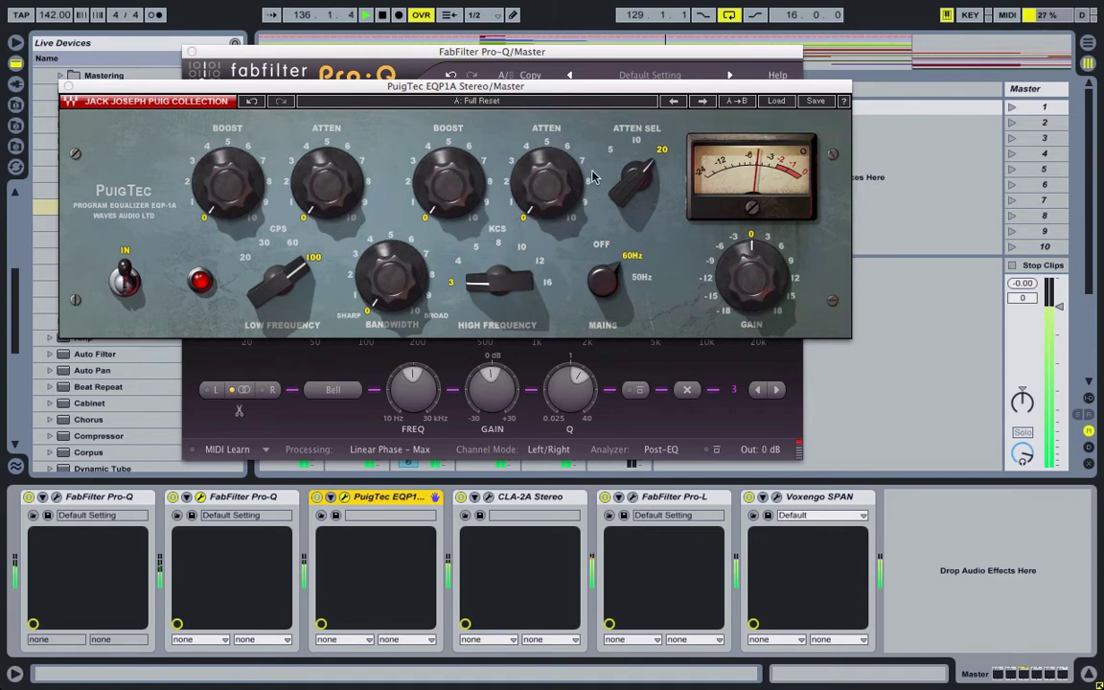
# Set the PuigTec's high frequency to 10 KCS and its high-frequency boost to 2, keeping the attenuation at 0.
pyautogui.click(523, 256)
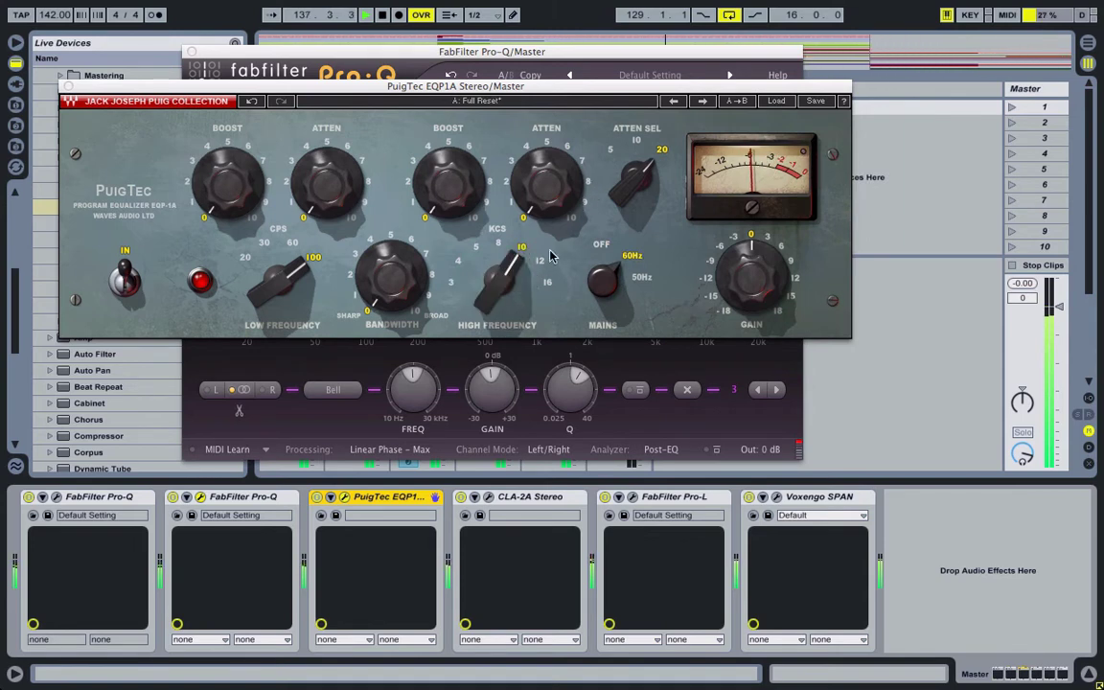
pyautogui.click(530, 146)
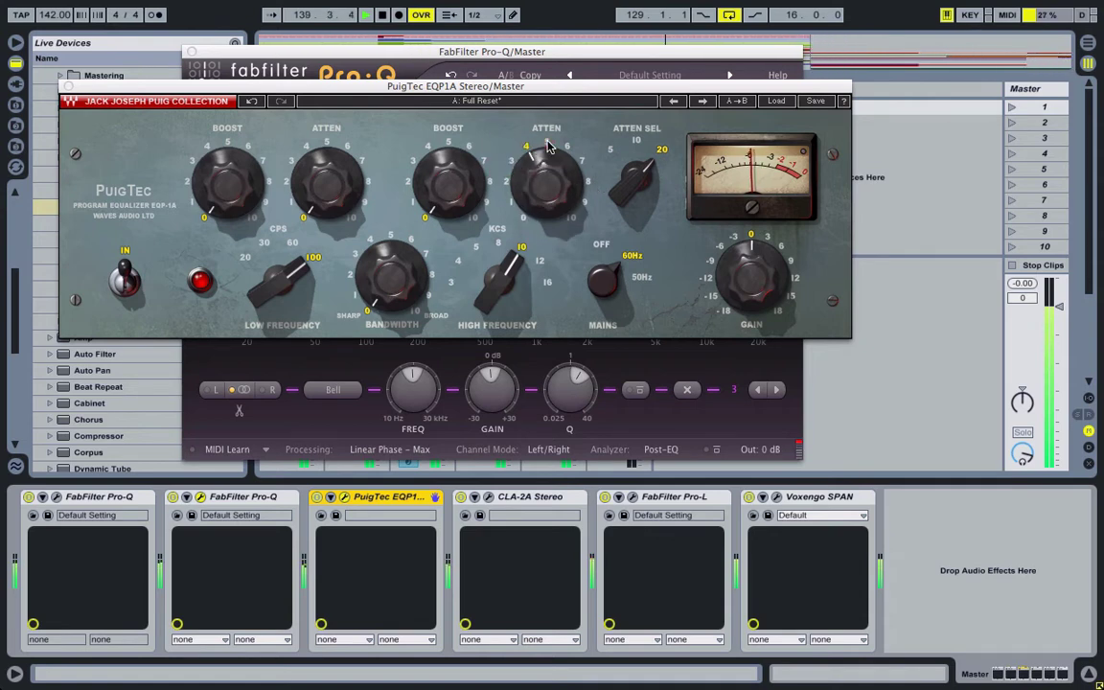
pyautogui.moveTo(546, 161); pyautogui.dragTo(547, 206)
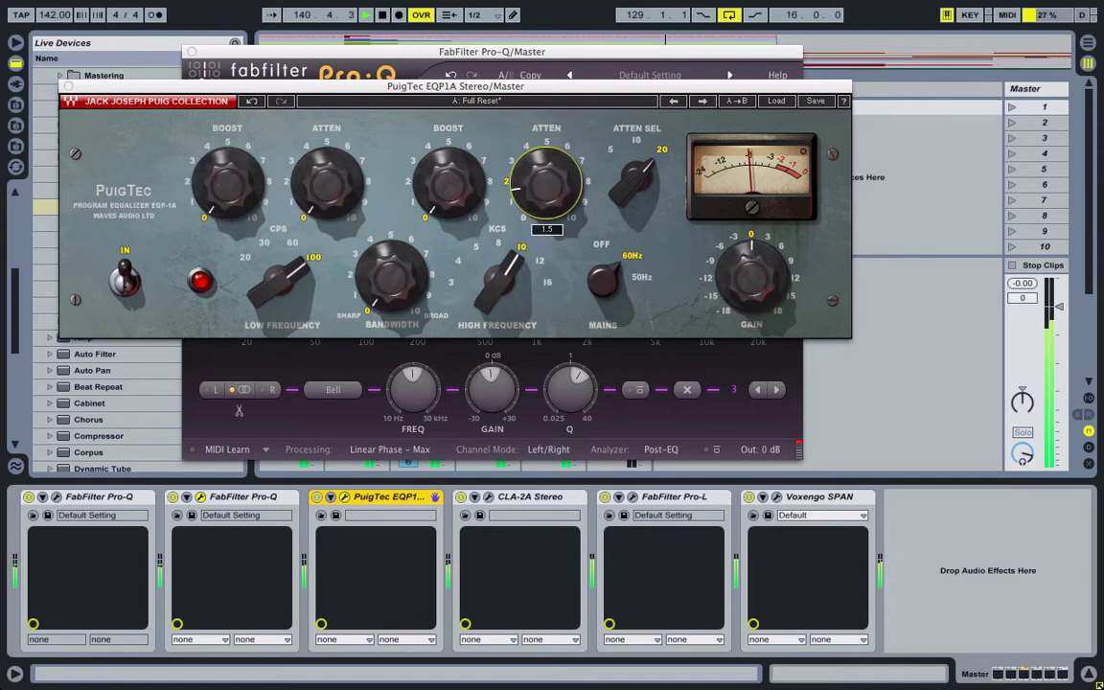
pyautogui.click(423, 146)
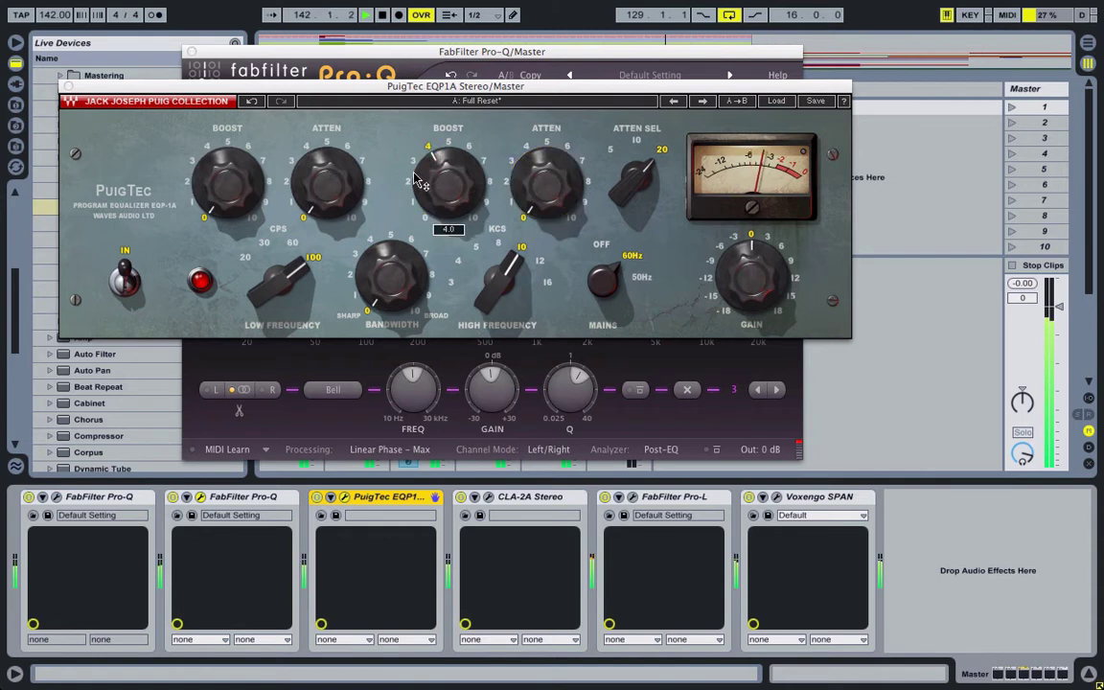
pyautogui.click(412, 183)
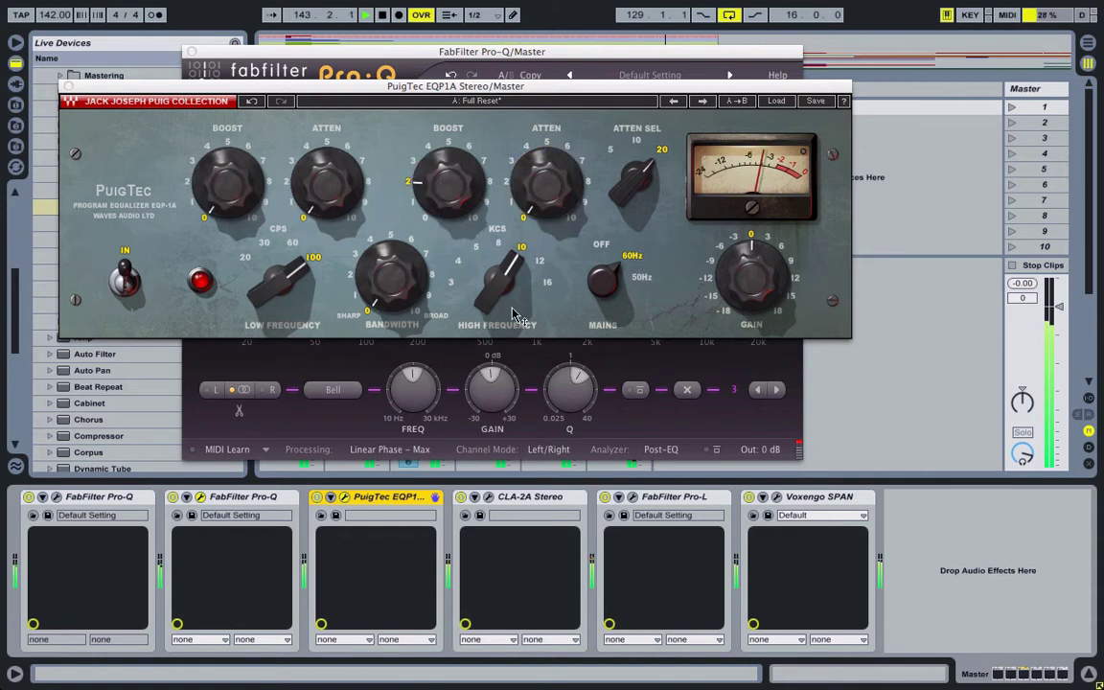
# Compare the mix with the CLA-2A bypassed and active, and check the limiting in the Pro-L.
pyautogui.click(461, 496)
pyautogui.click(460, 496)
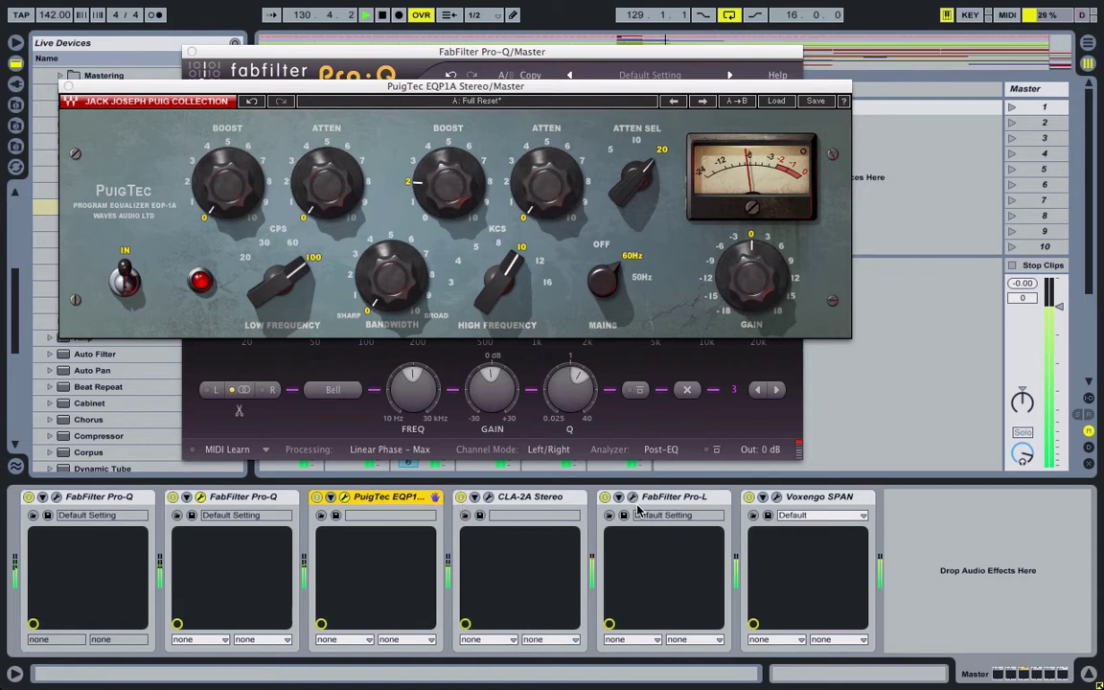
pyautogui.click(632, 498)
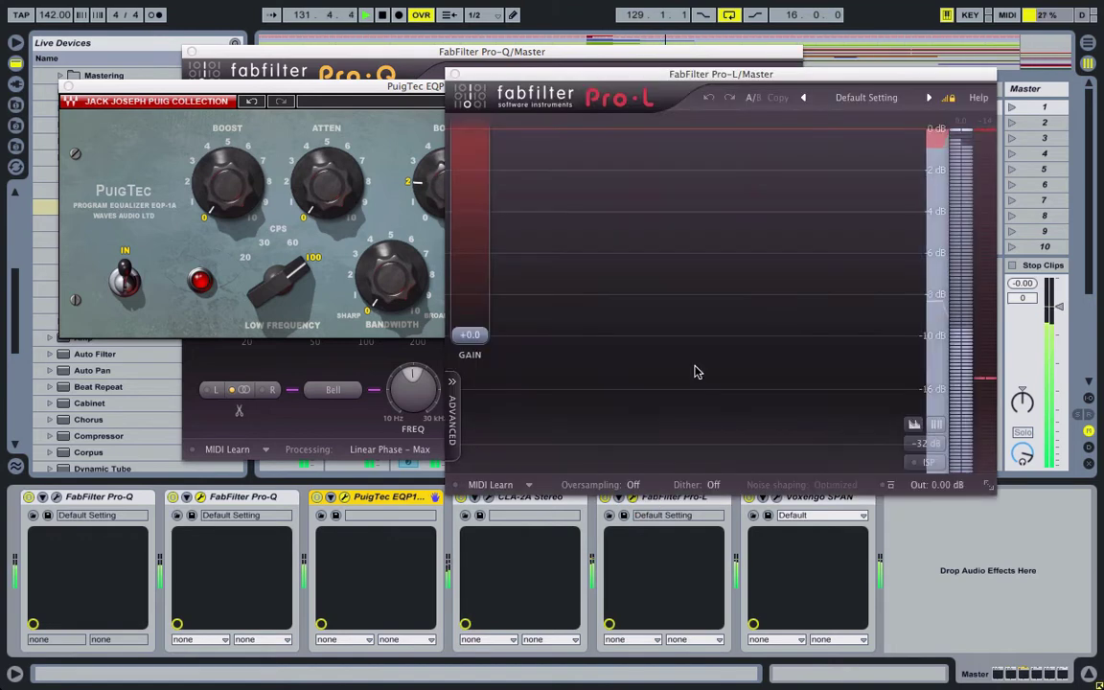
pyautogui.click(455, 75)
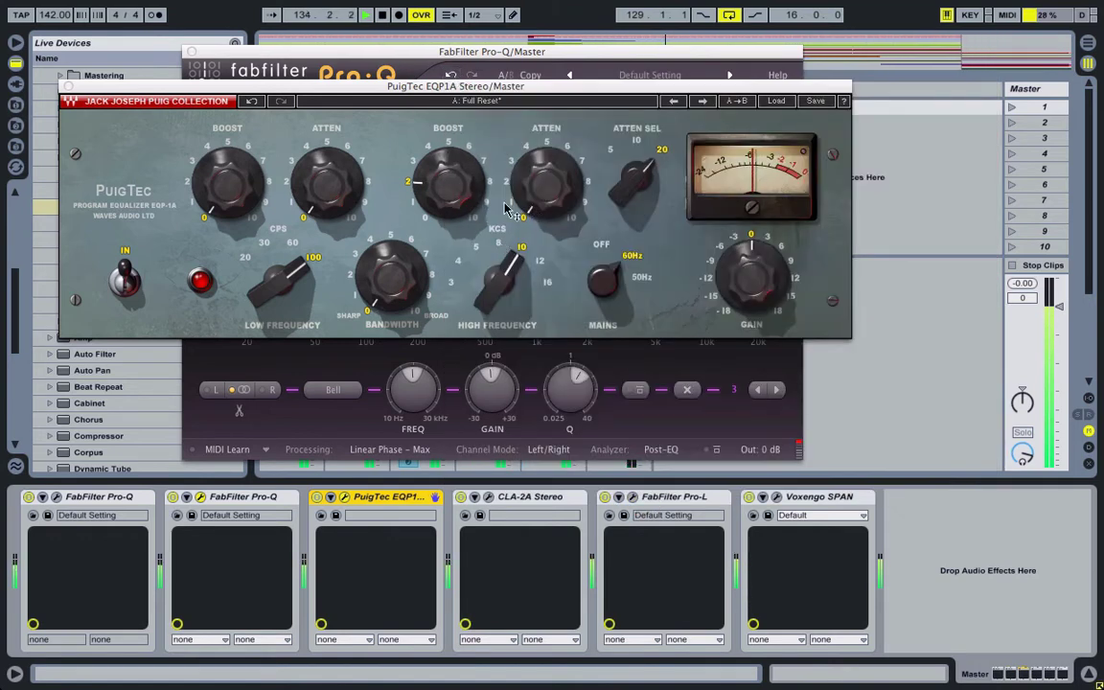
# Compare the PuigTec's high-frequency boost at 0 and 2, keep it at 2 and set the bandwidth to 7.2.
pyautogui.moveTo(422, 210); pyautogui.dragTo(408, 183)
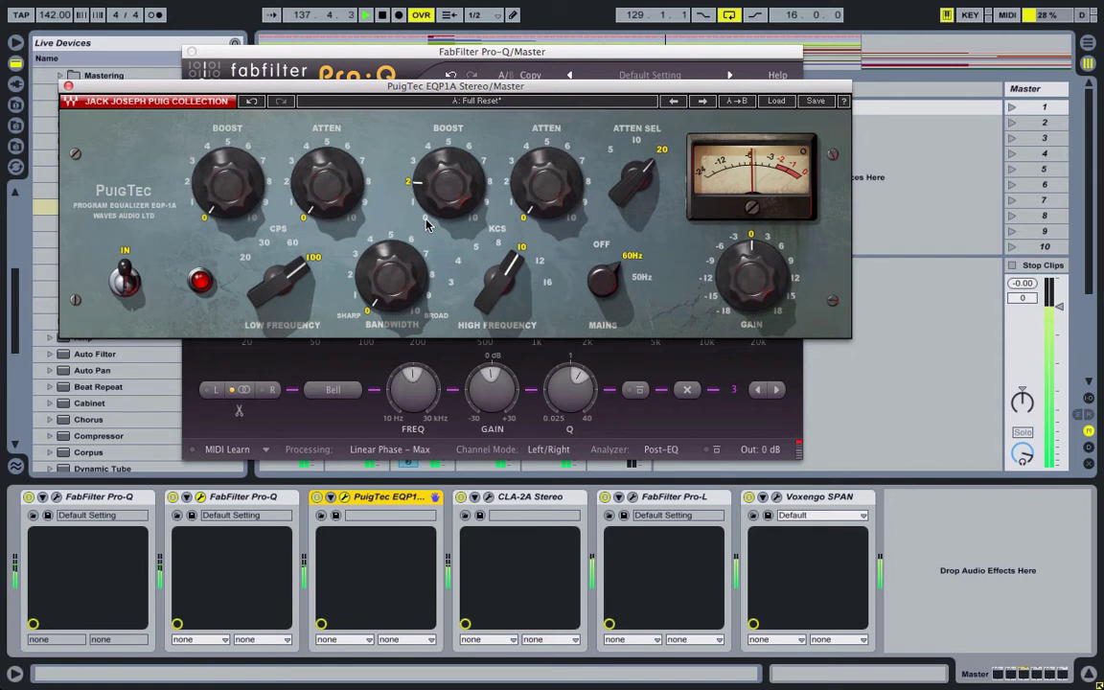
pyautogui.click(427, 221)
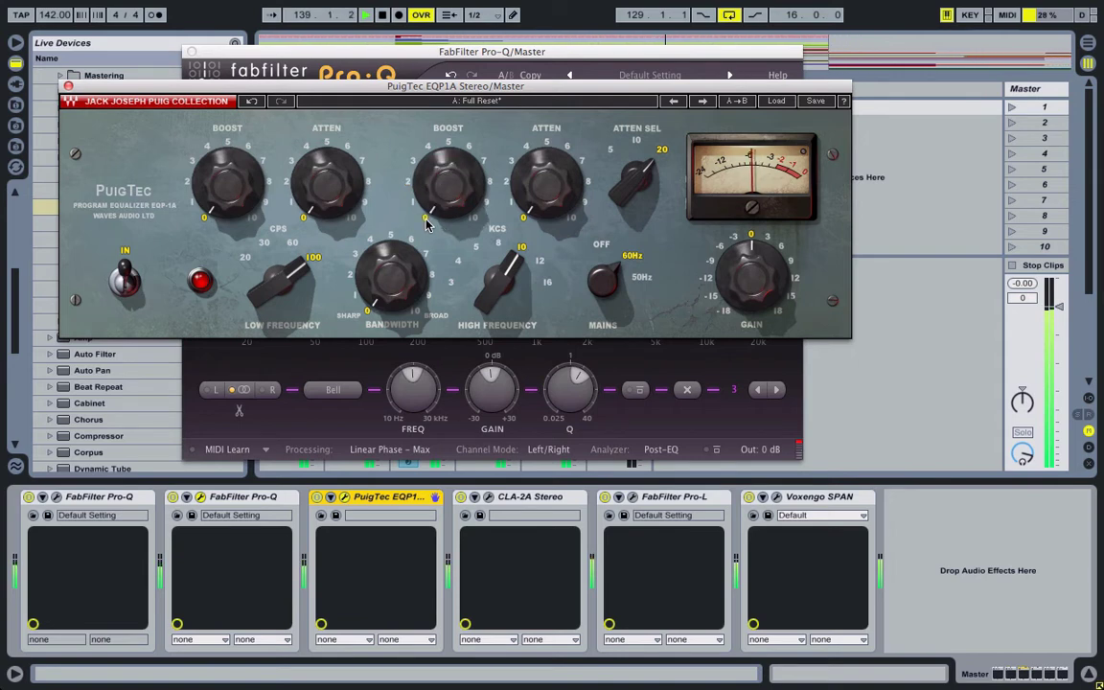
pyautogui.click(409, 184)
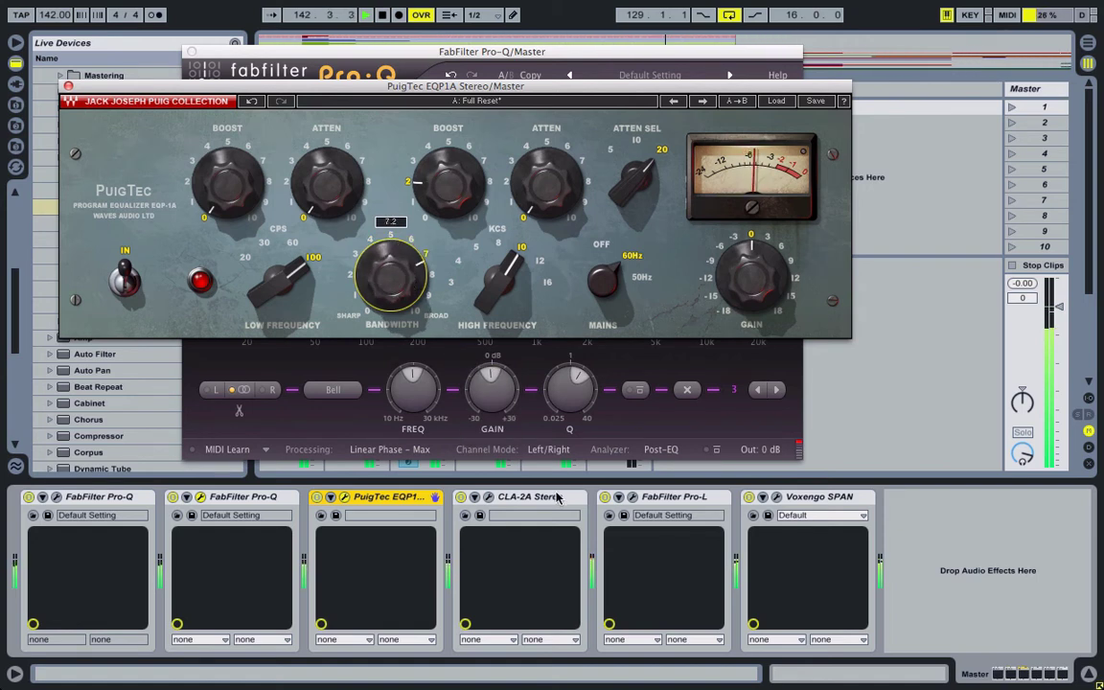
# Compare the mix with the PuigTec EQP1A bypassed and active, and close its window.
pyautogui.click(317, 497)
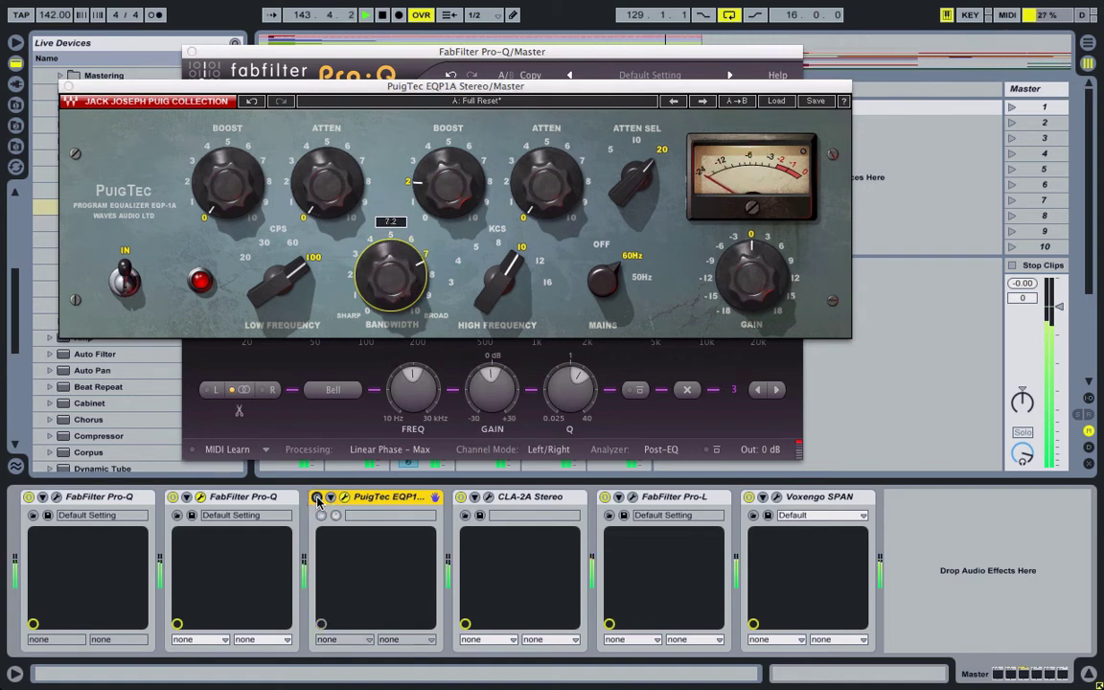
pyautogui.click(318, 498)
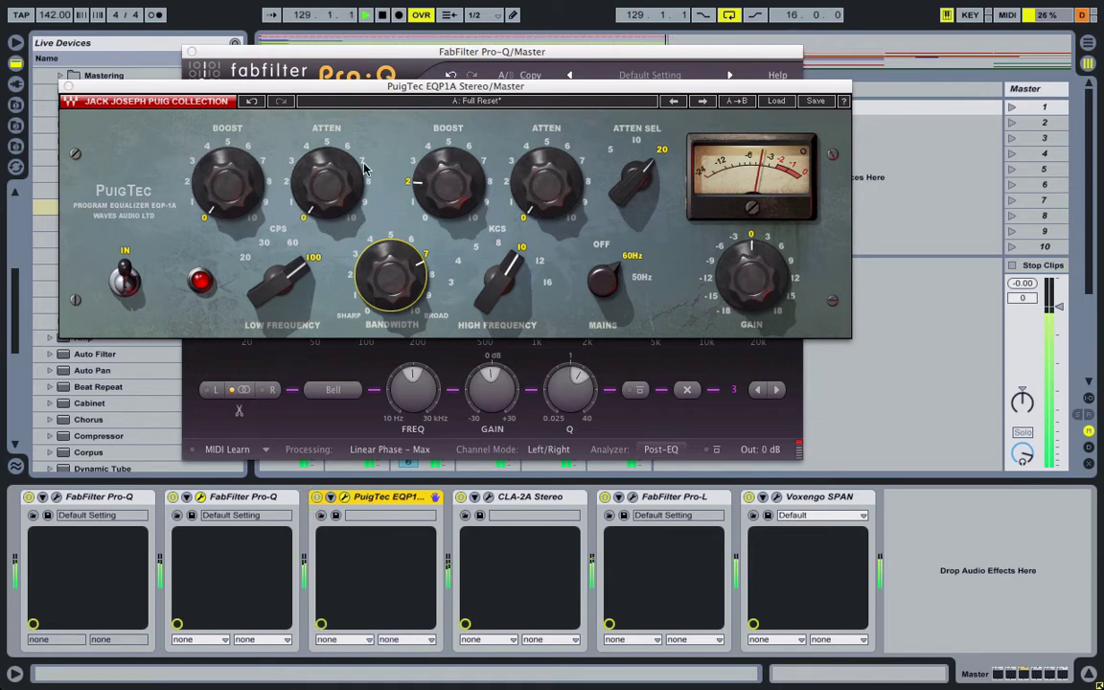
pyautogui.click(68, 86)
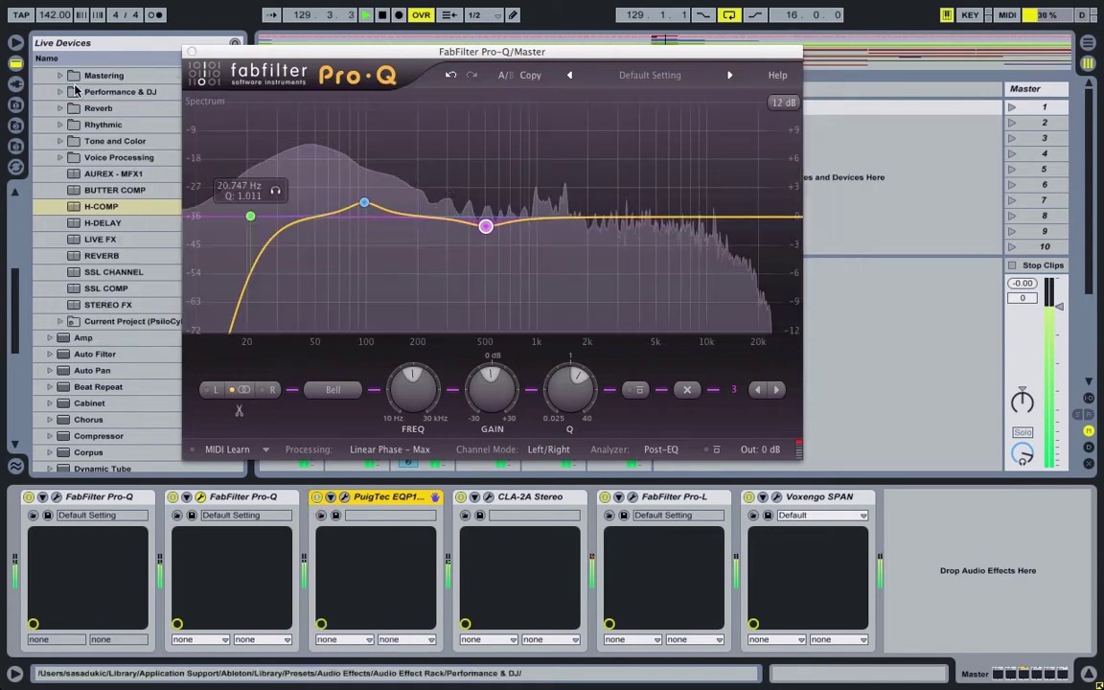
# Close the Pro-Q window and switch to the Arrangement view.
pyautogui.click(192, 52)
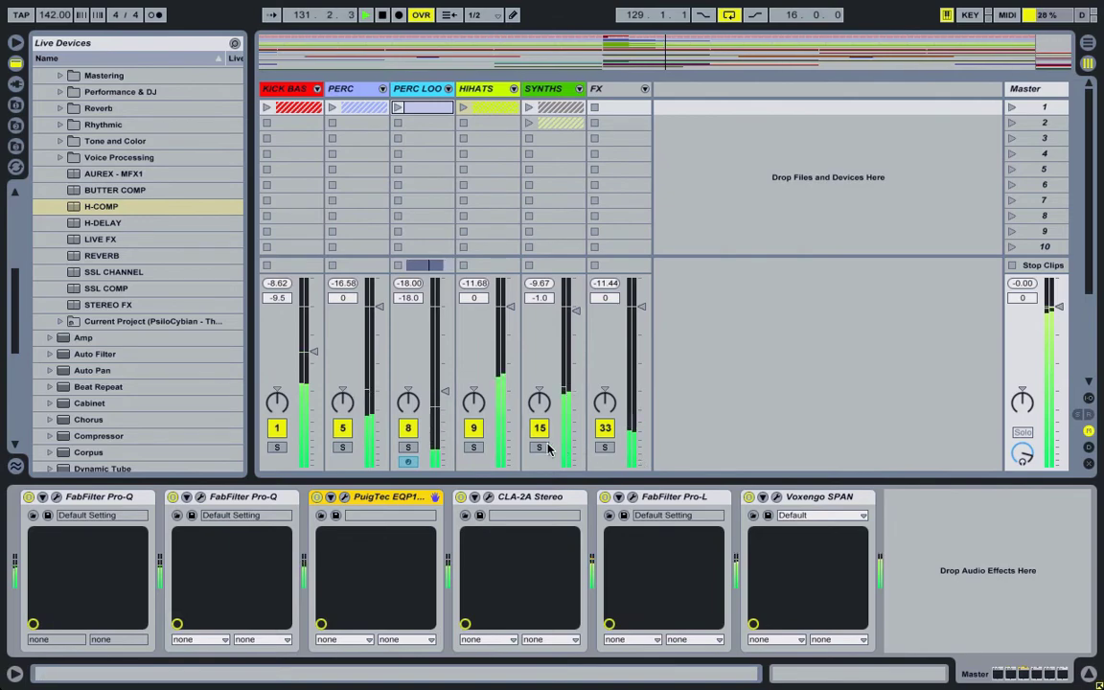
pyautogui.press('Tab')
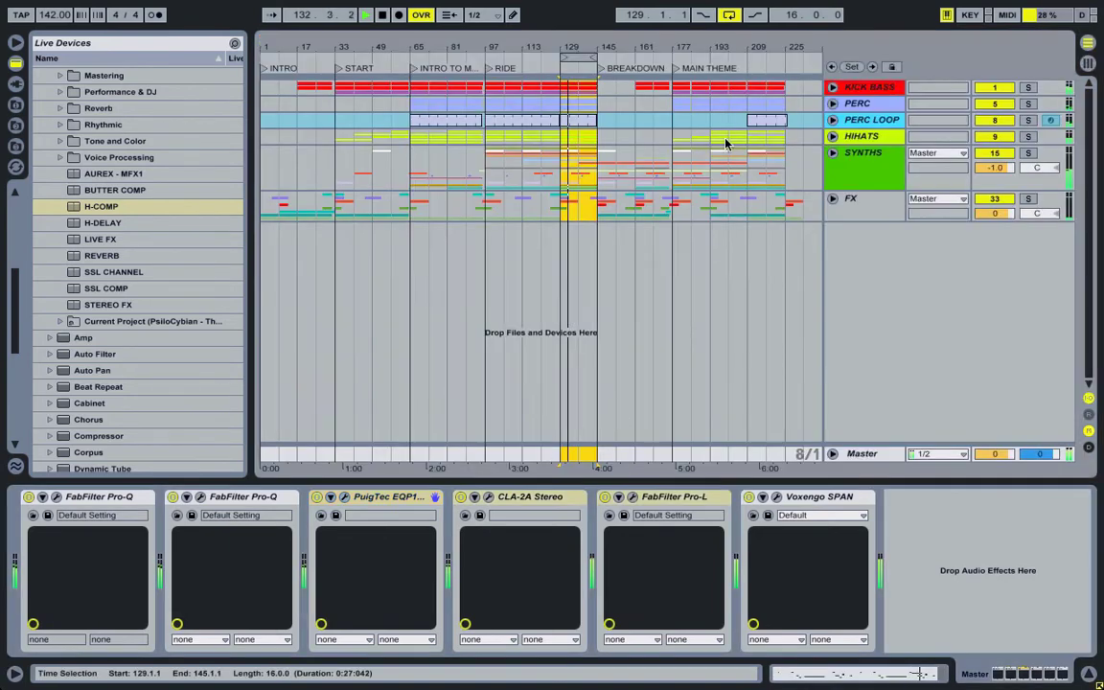
# Jump playback to the MAIN THEME section and loop its 16 bars from bar 193 to bar 209.
pyautogui.click(673, 122)
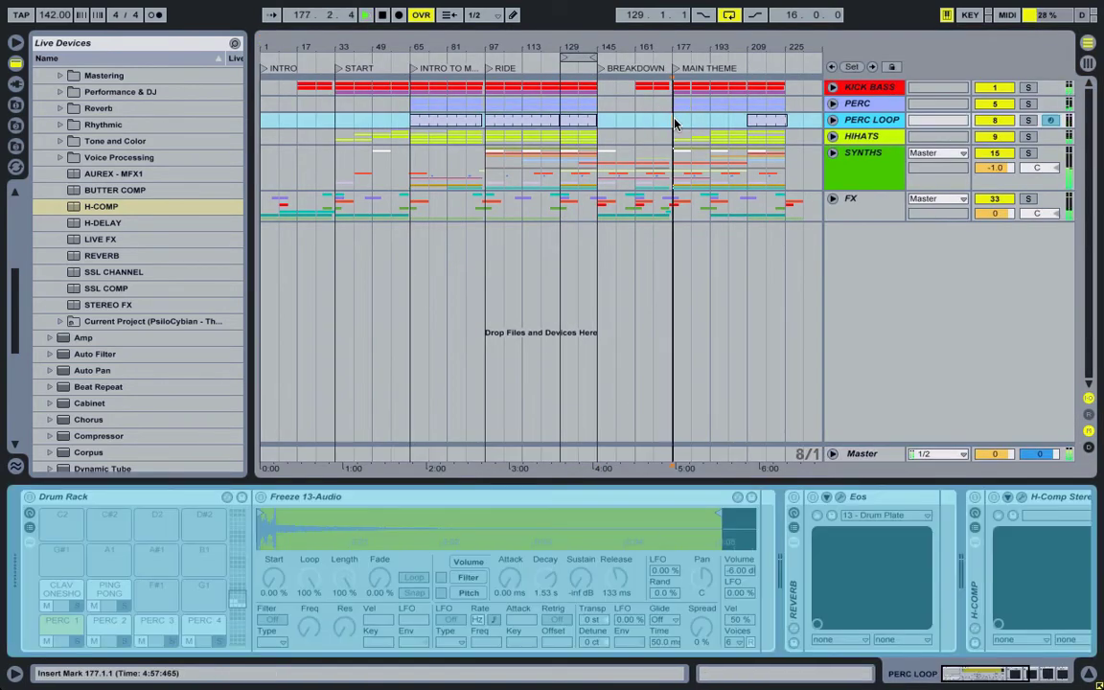
pyautogui.press('Tab')
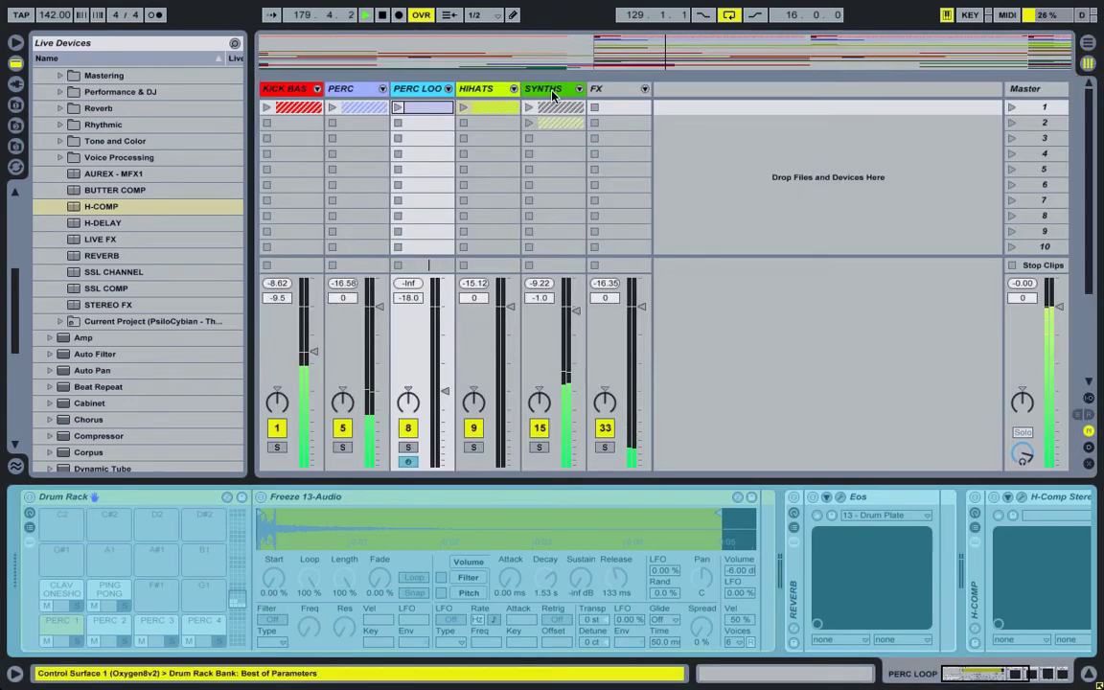
pyautogui.press('Tab')
pyautogui.moveTo(714, 211); pyautogui.dragTo(734, 210)
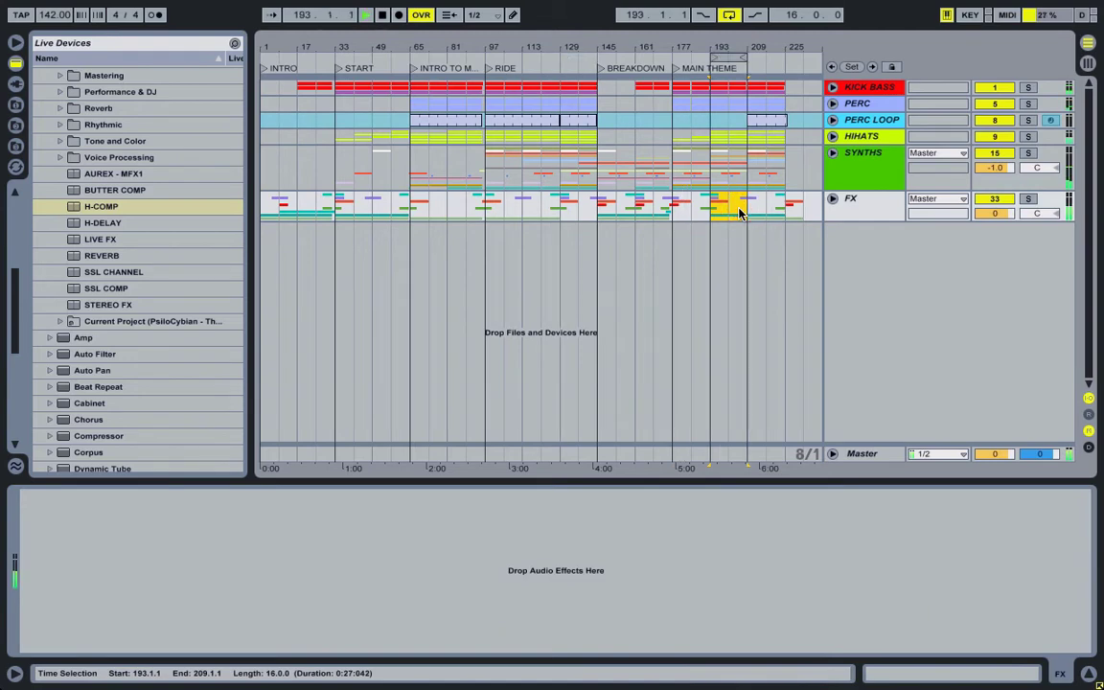
# Switch to the Session view and solo the SYNTHS group with its devices displayed.
pyautogui.press('Tab')
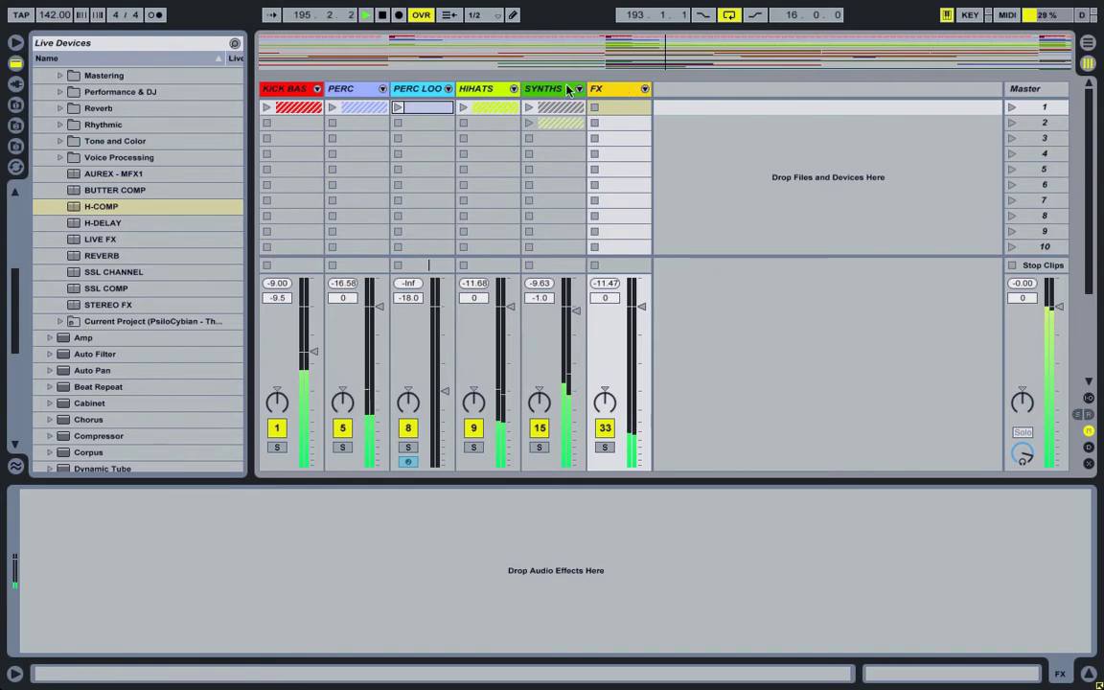
pyautogui.click(535, 131)
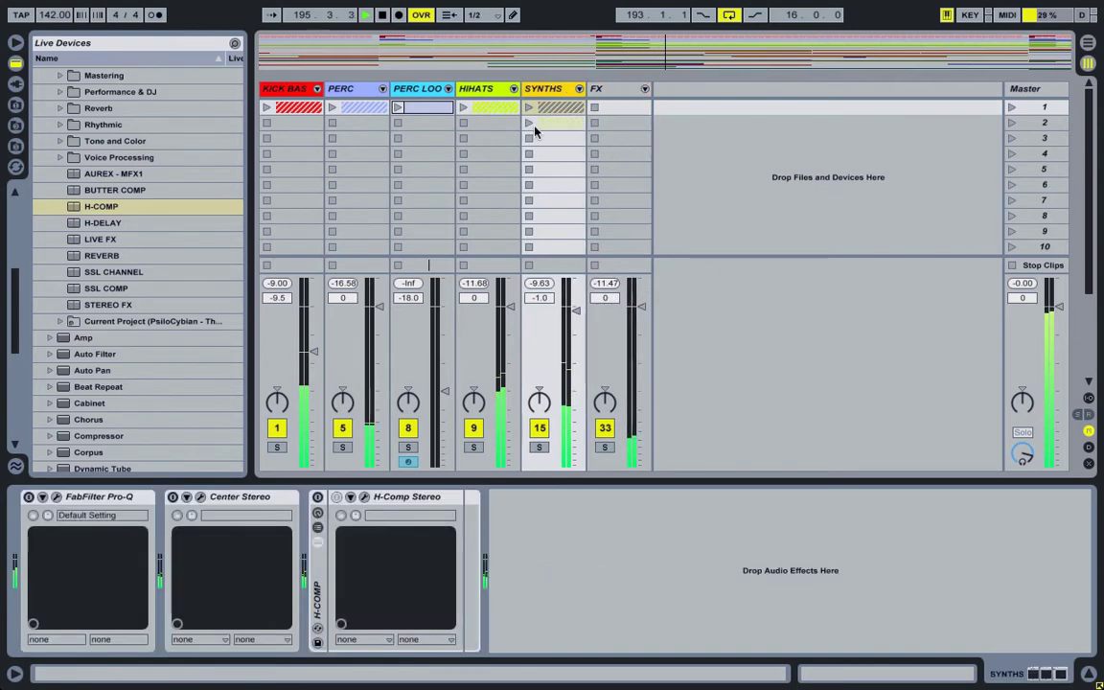
pyautogui.click(540, 448)
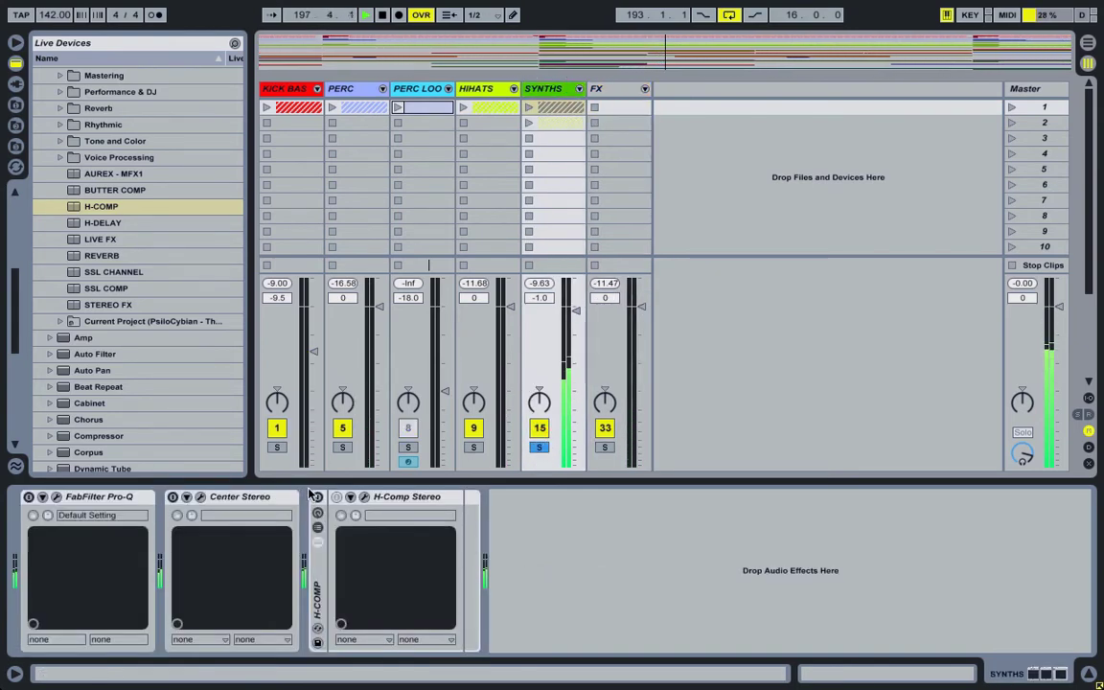
# Load the Full Reset factory preset in the SYNTHS group's H-Comp and switch its rack on.
pyautogui.click(364, 497)
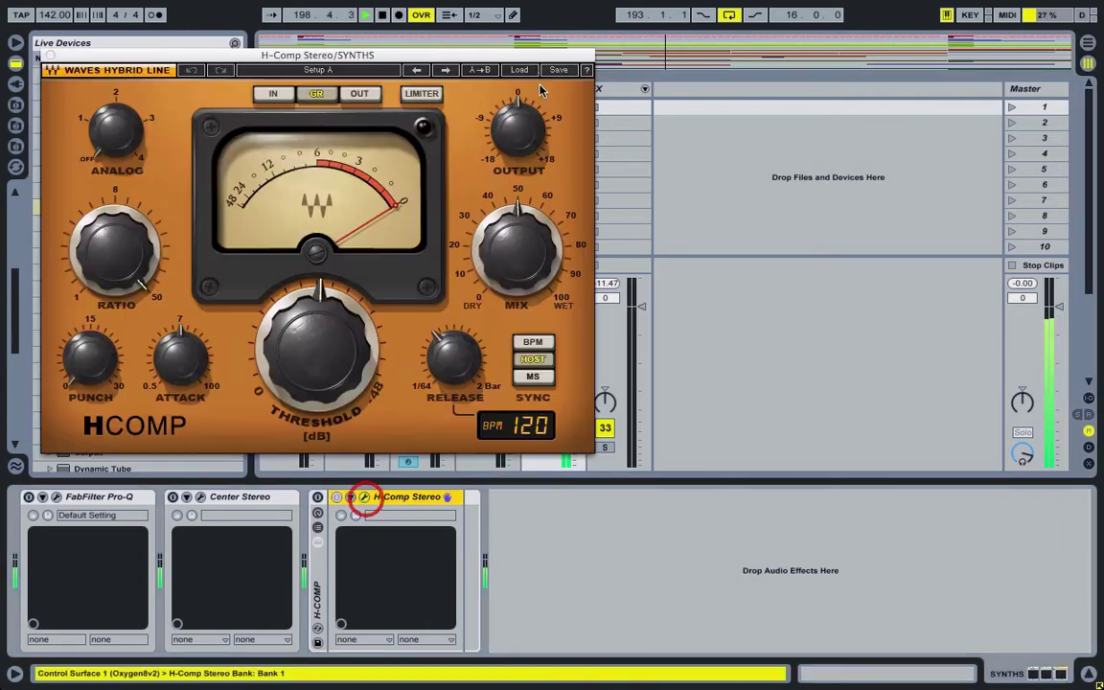
pyautogui.click(532, 72)
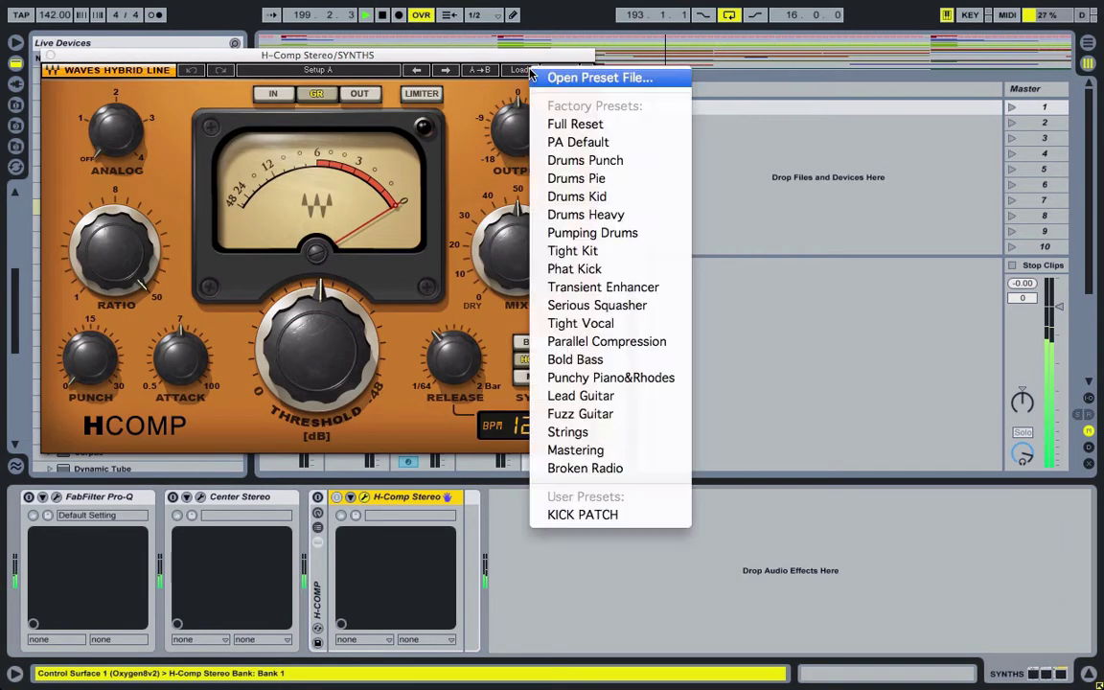
pyautogui.click(592, 124)
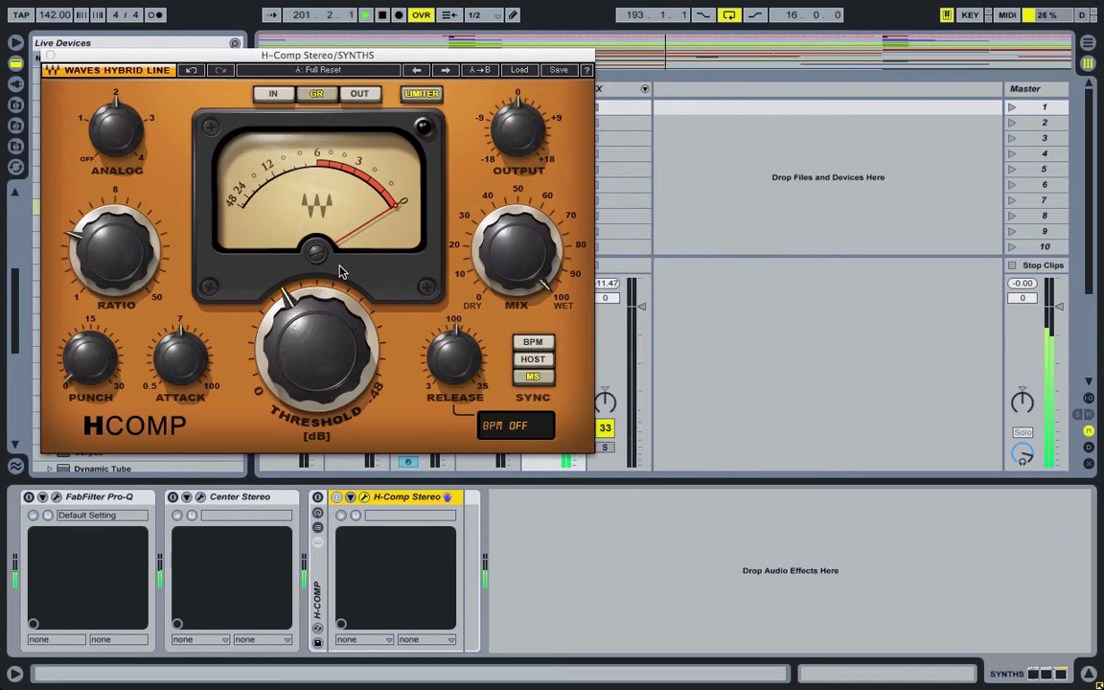
pyautogui.click(318, 500)
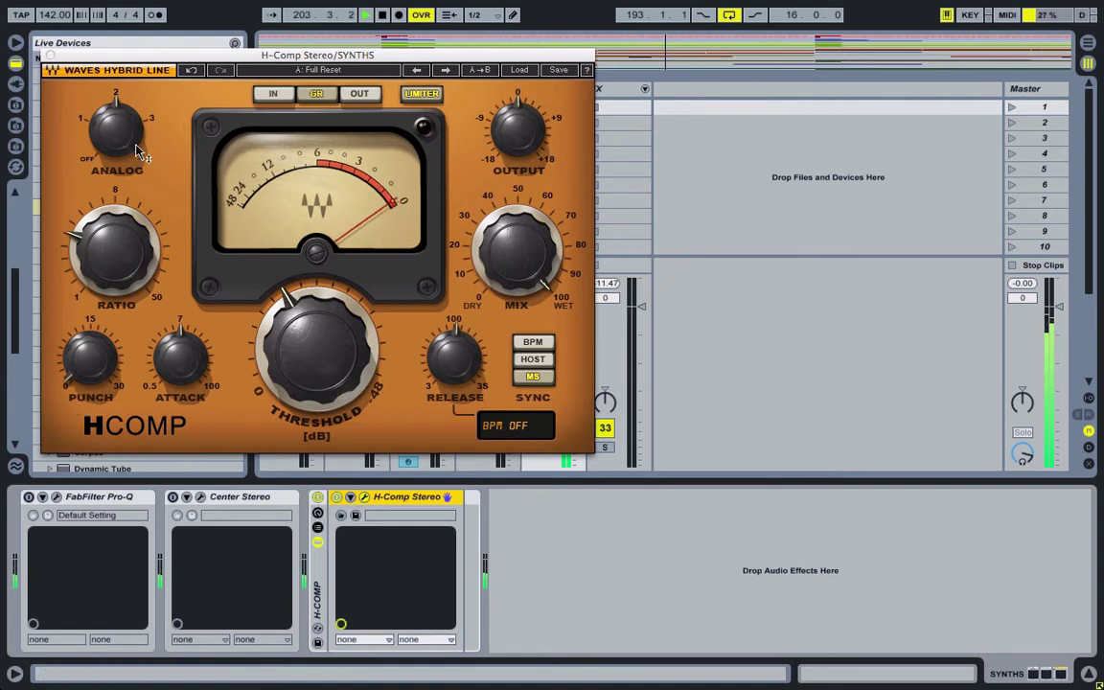
# Raise the H-Comp's ratio, turn analog off, set release to 48.9 ms, mix to about 40 and threshold to about -23 dB, and close it.
pyautogui.moveTo(328, 383)
pyautogui.mouseDown()
pyautogui.moveTo(318, 372)
pyautogui.moveTo(315, 388)
pyautogui.mouseUp()
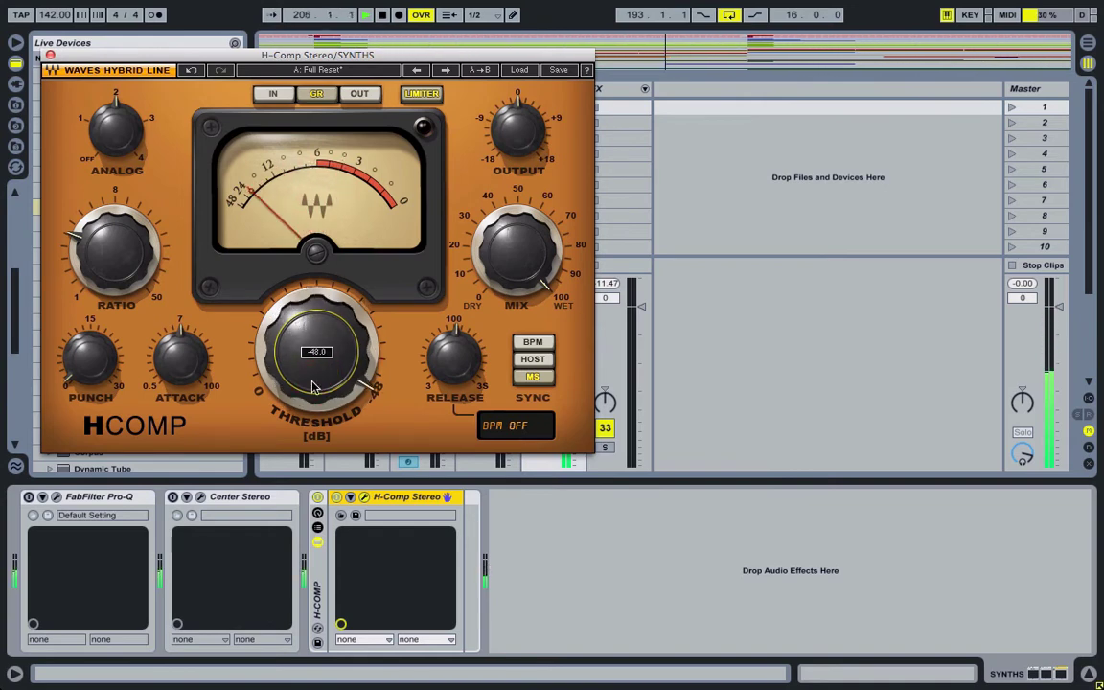
pyautogui.moveTo(115, 247); pyautogui.dragTo(100, 270)
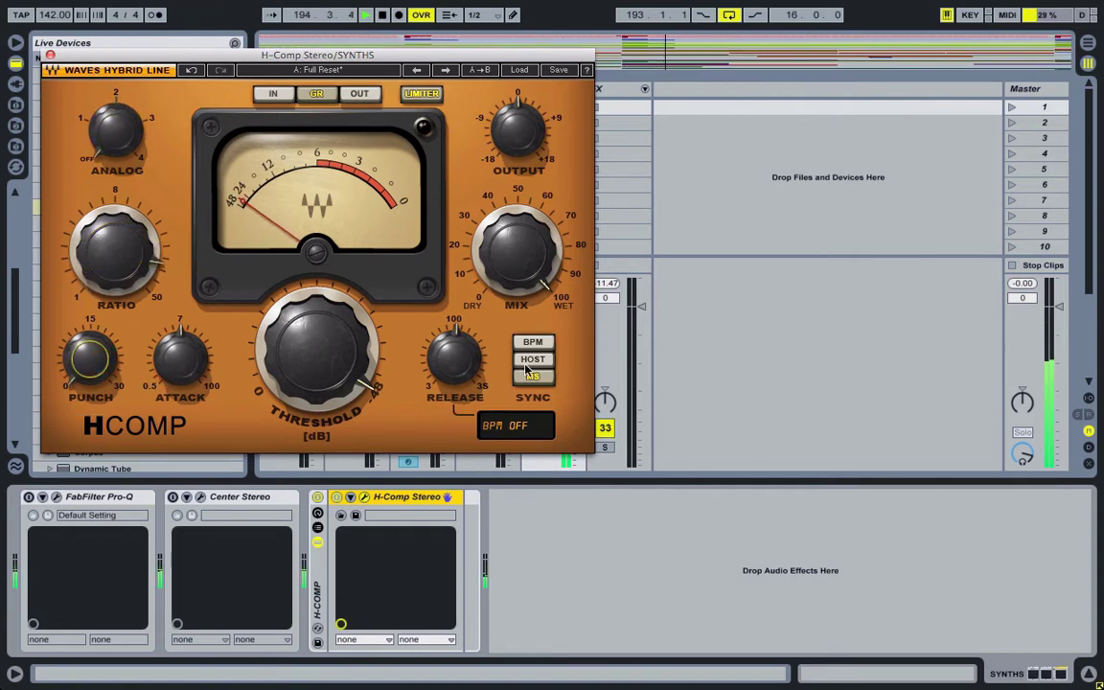
pyautogui.moveTo(454, 359); pyautogui.dragTo(455, 376)
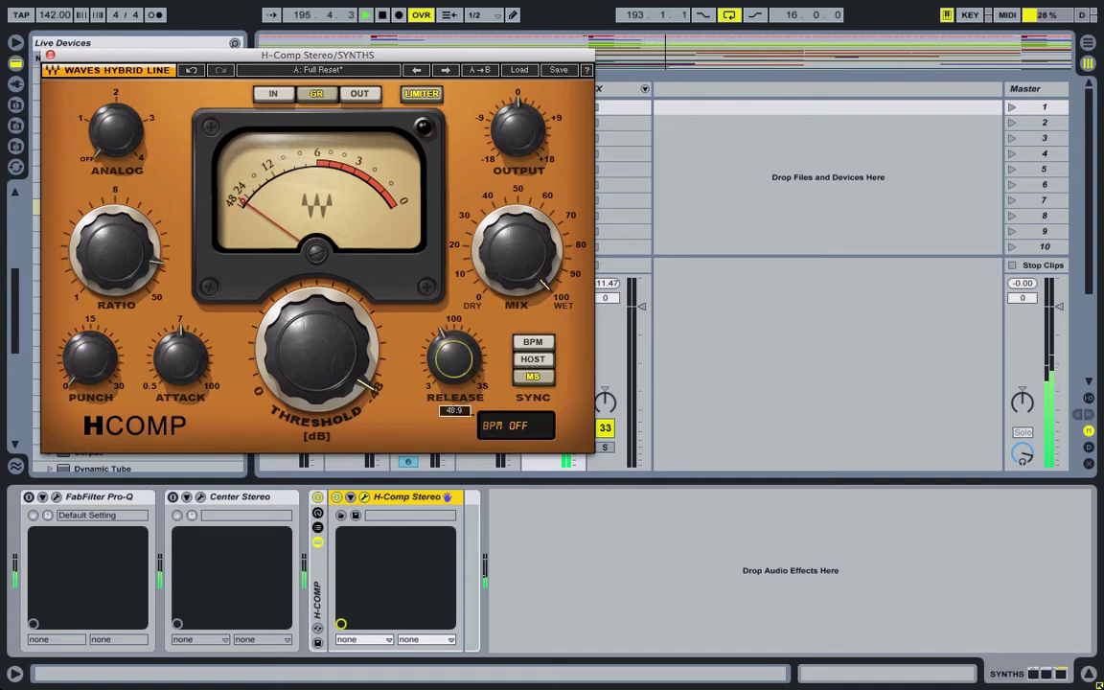
pyautogui.moveTo(533, 278); pyautogui.dragTo(533, 350)
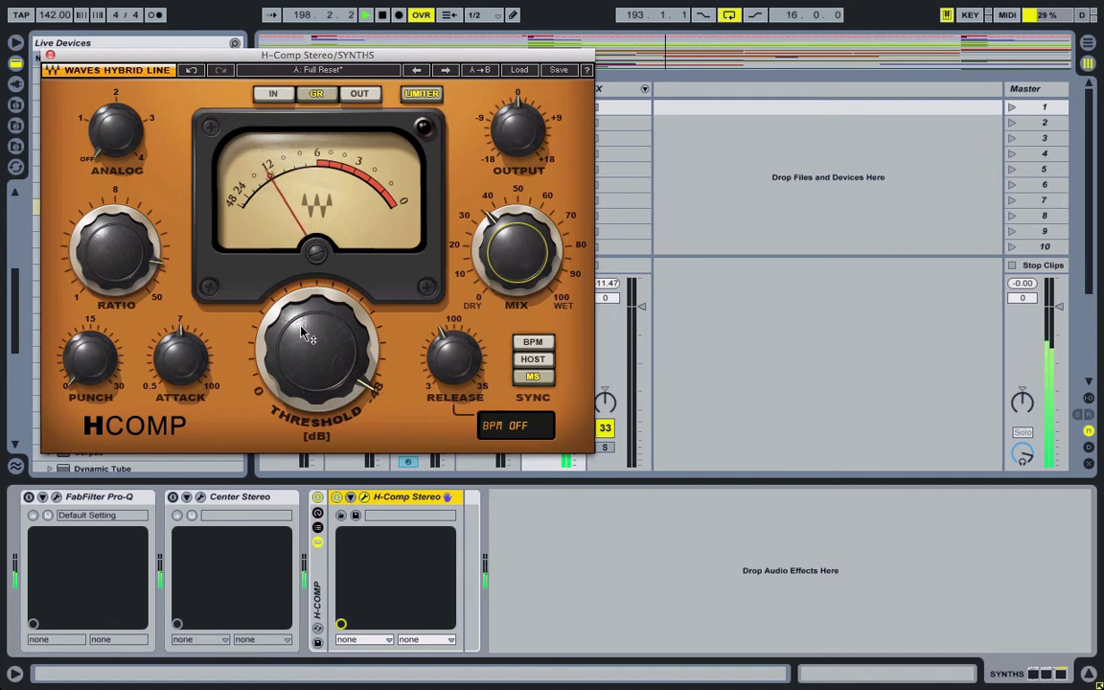
pyautogui.moveTo(271, 304); pyautogui.dragTo(295, 297)
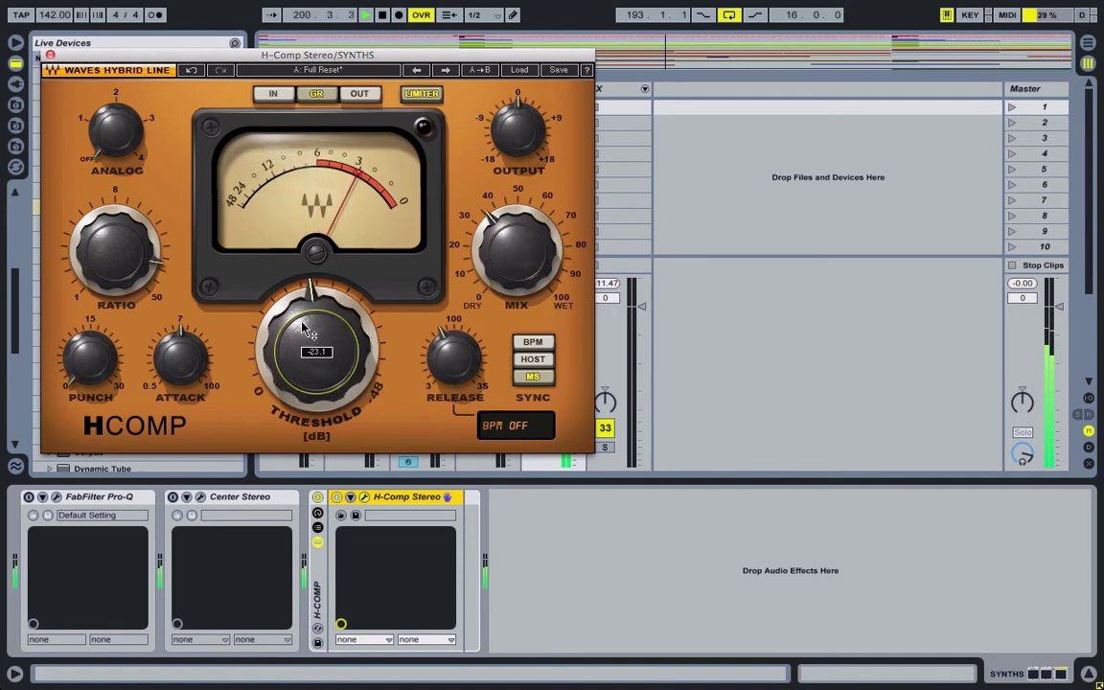
pyautogui.click(49, 54)
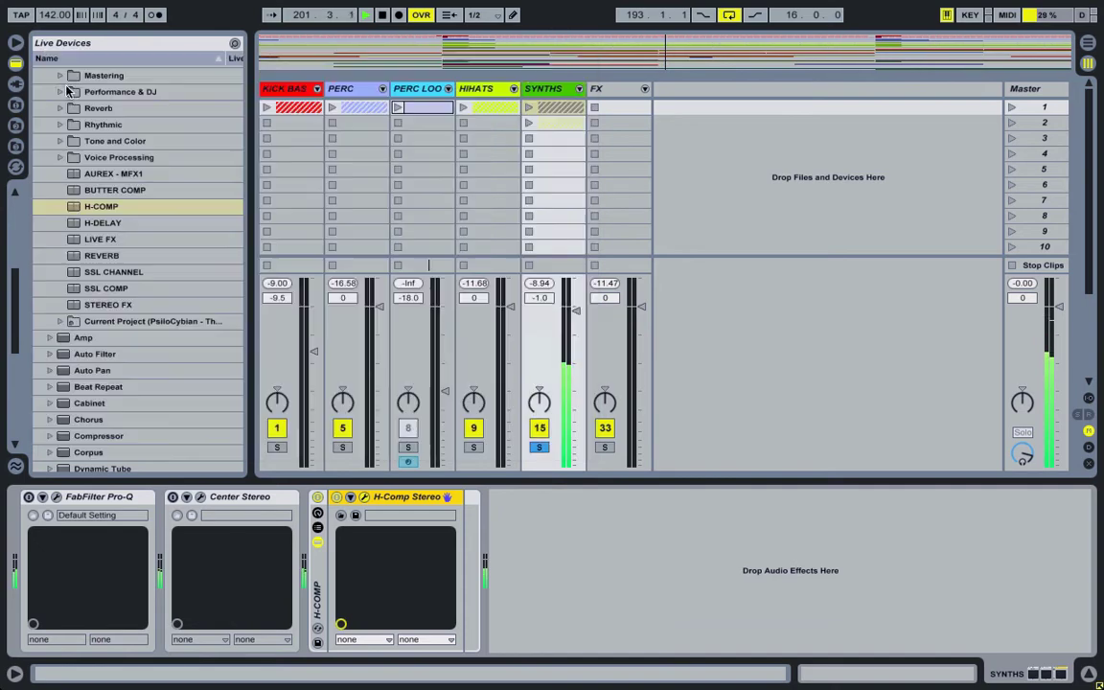
# Compare the soloed synths with the H-Comp rack bypassed and active, and open the Center plug-in's window.
pyautogui.click(318, 498)
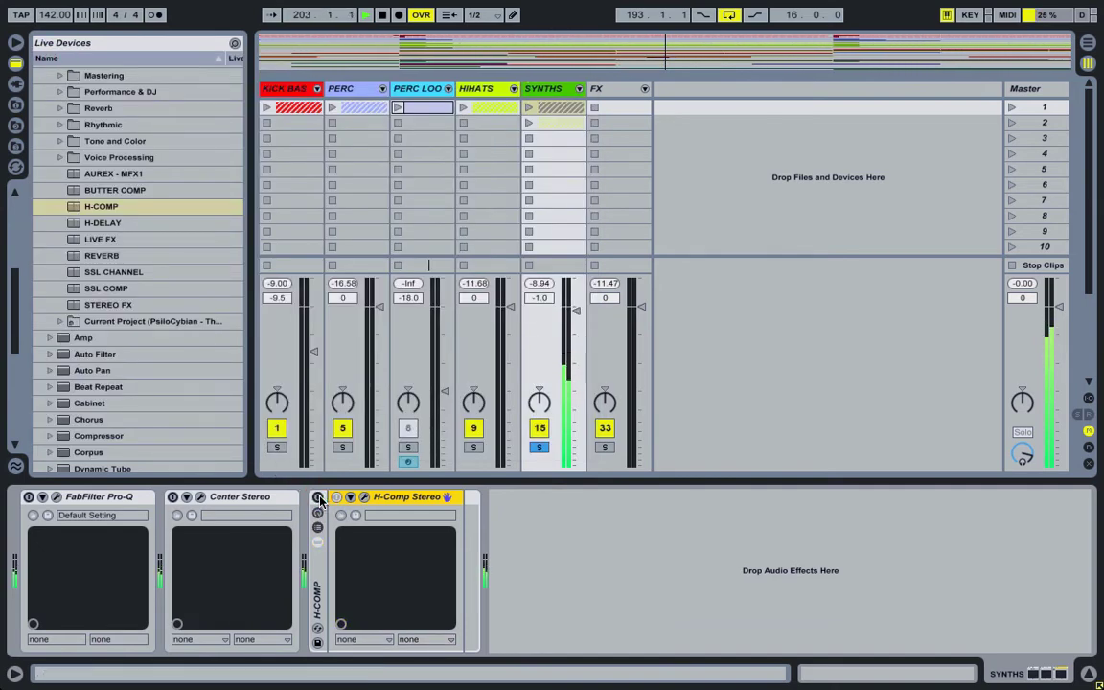
pyautogui.click(318, 498)
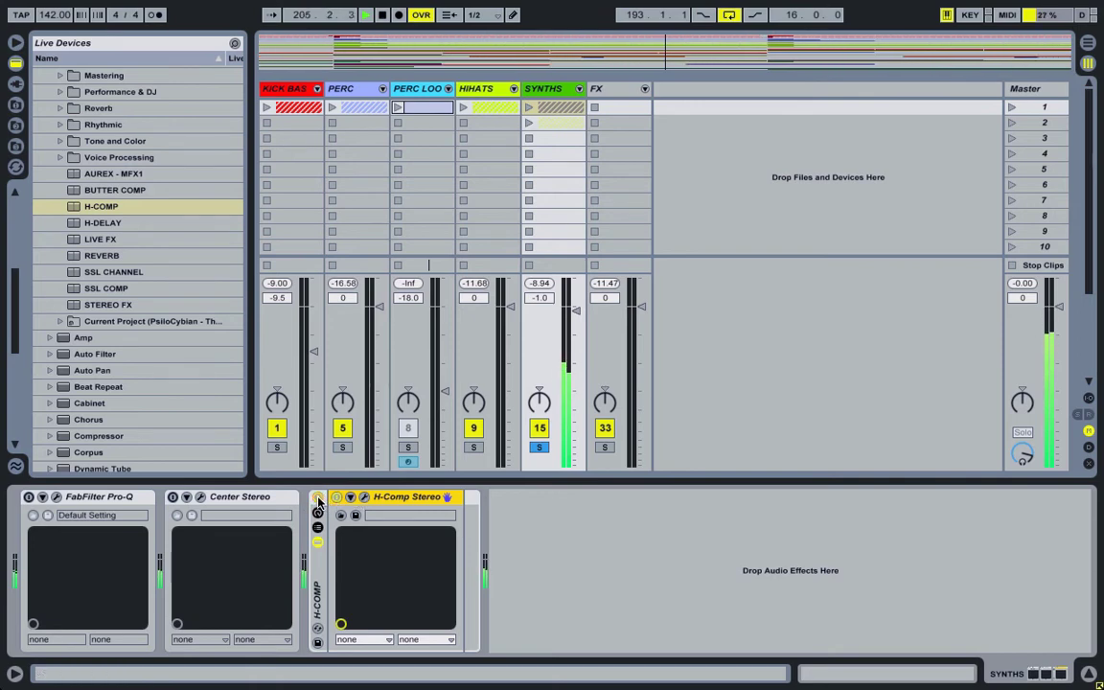
pyautogui.click(318, 499)
pyautogui.click(318, 499)
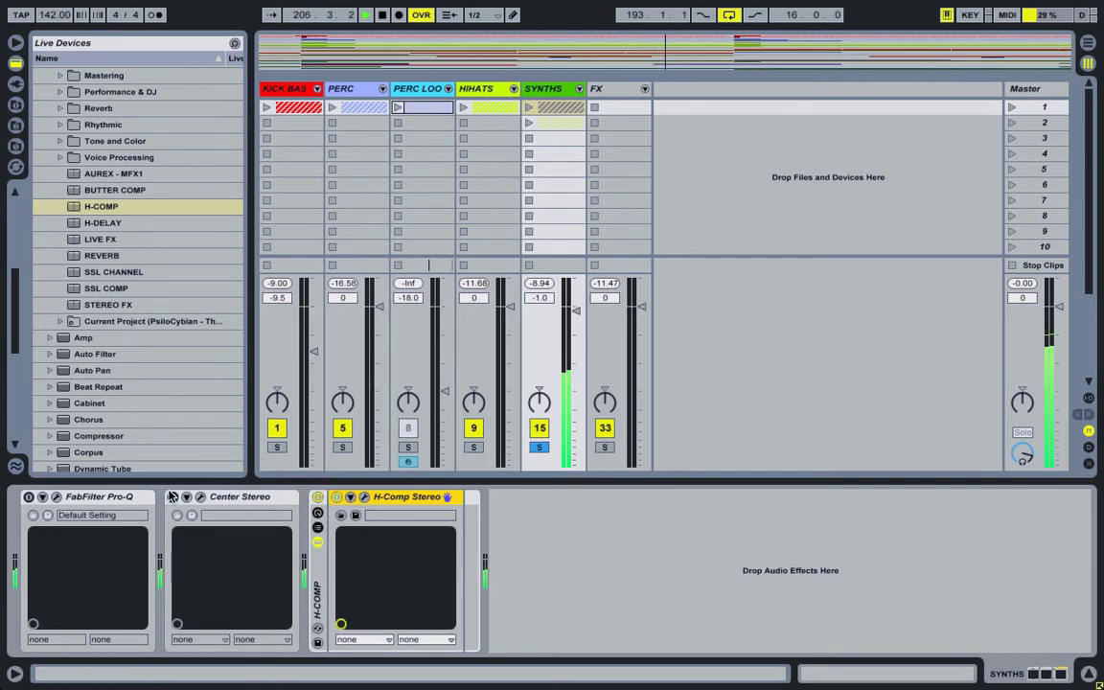
pyautogui.click(200, 497)
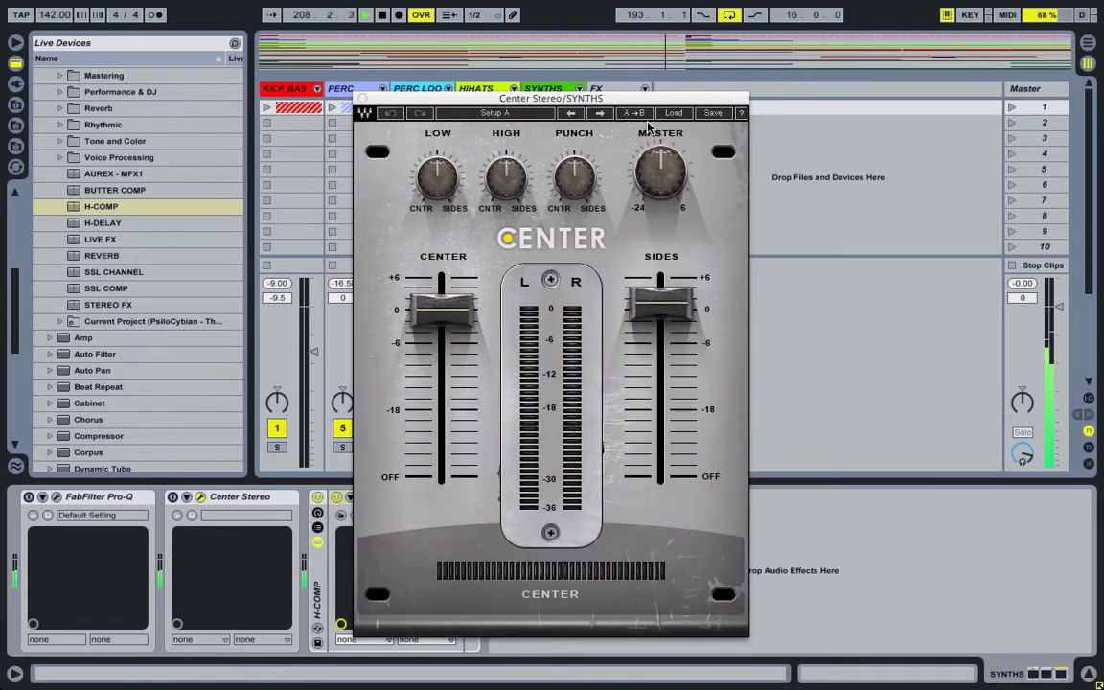
pyautogui.click(673, 114)
pyautogui.click(673, 116)
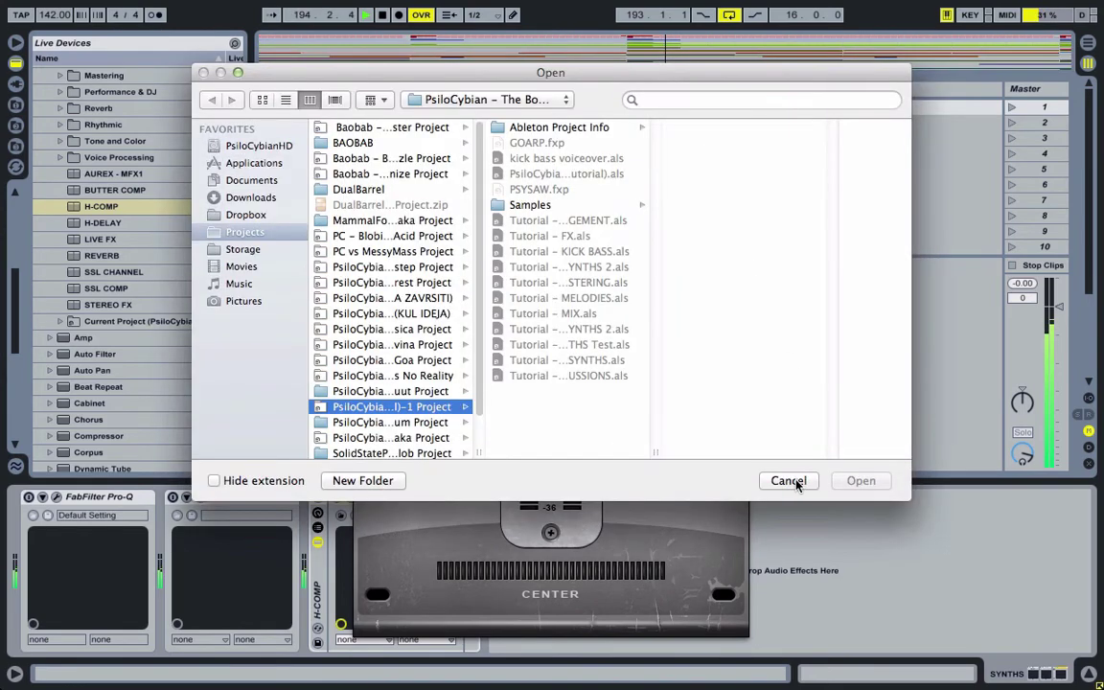
pyautogui.click(788, 480)
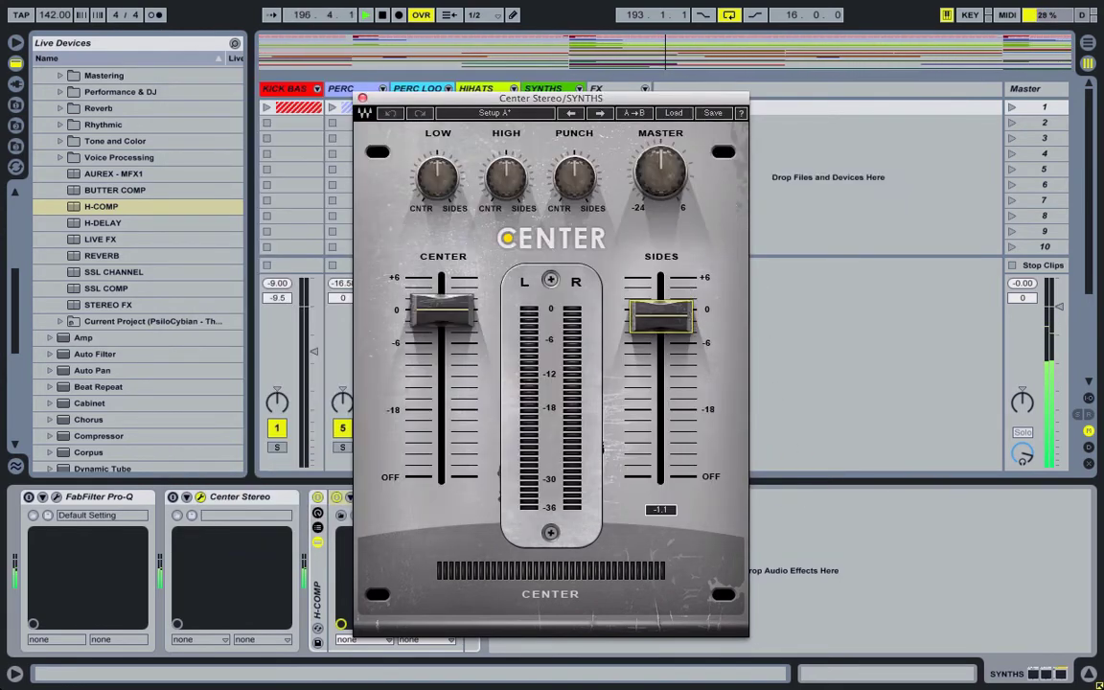
# Activate the Center with its sides level slightly above 0, and compare the synths with it bypassed and active.
pyautogui.moveTo(657, 312); pyautogui.dragTo(658, 308)
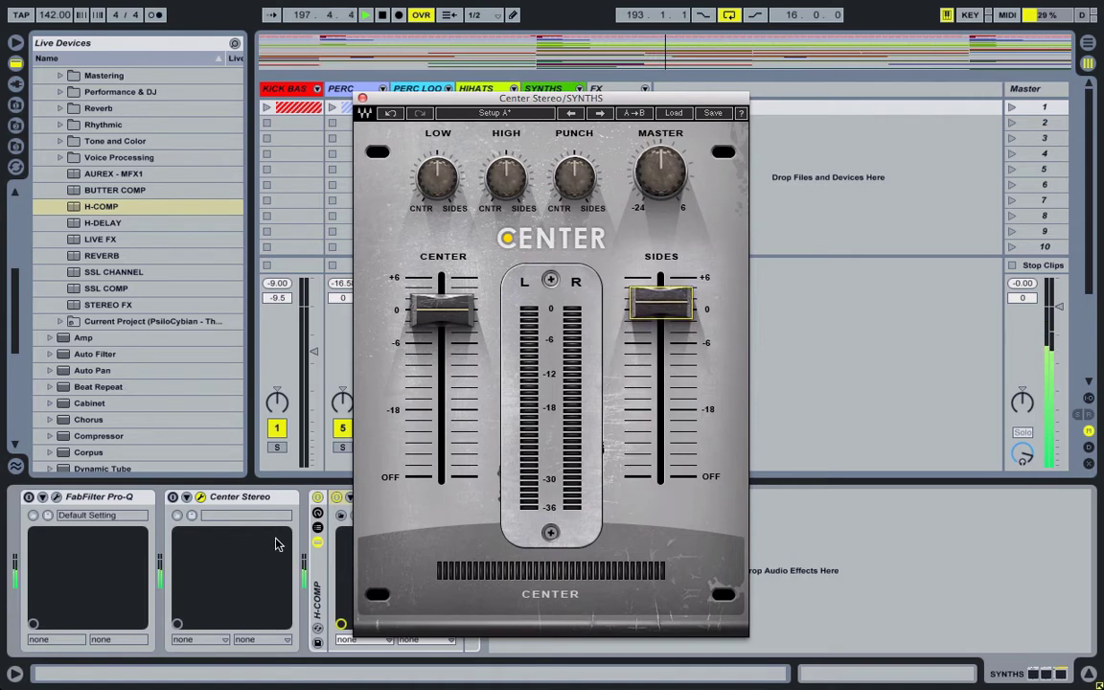
pyautogui.click(174, 496)
pyautogui.moveTo(660, 304)
pyautogui.mouseDown()
pyautogui.moveTo(660, 277)
pyautogui.moveTo(660, 300)
pyautogui.mouseUp()
pyautogui.click(362, 98)
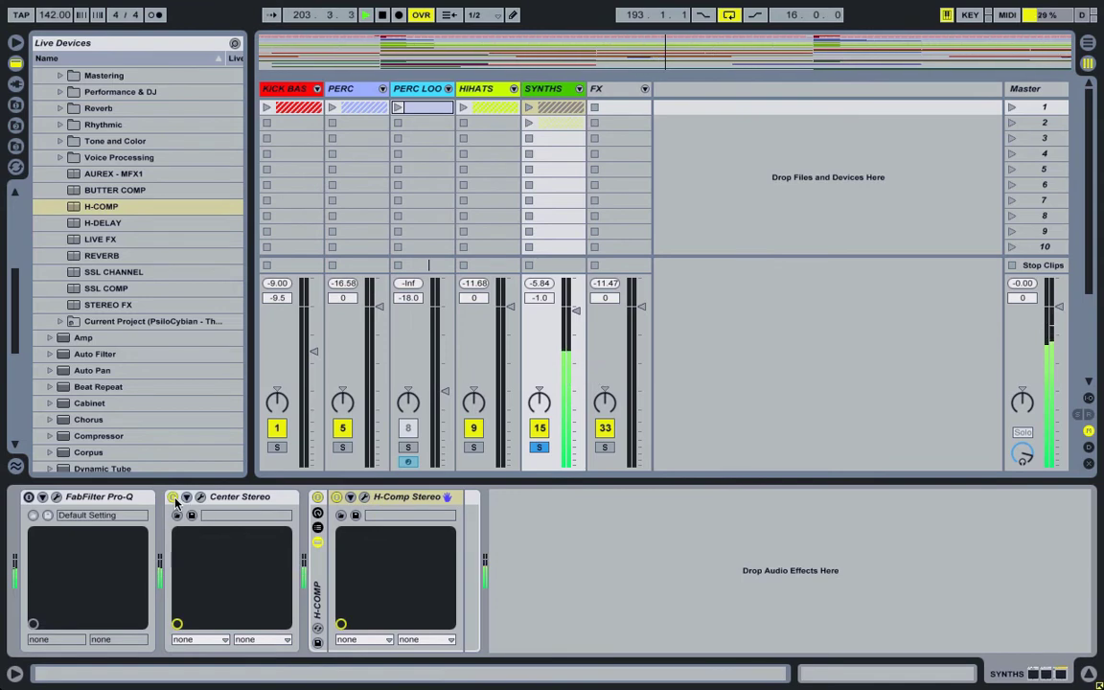
pyautogui.click(173, 498)
pyautogui.click(174, 498)
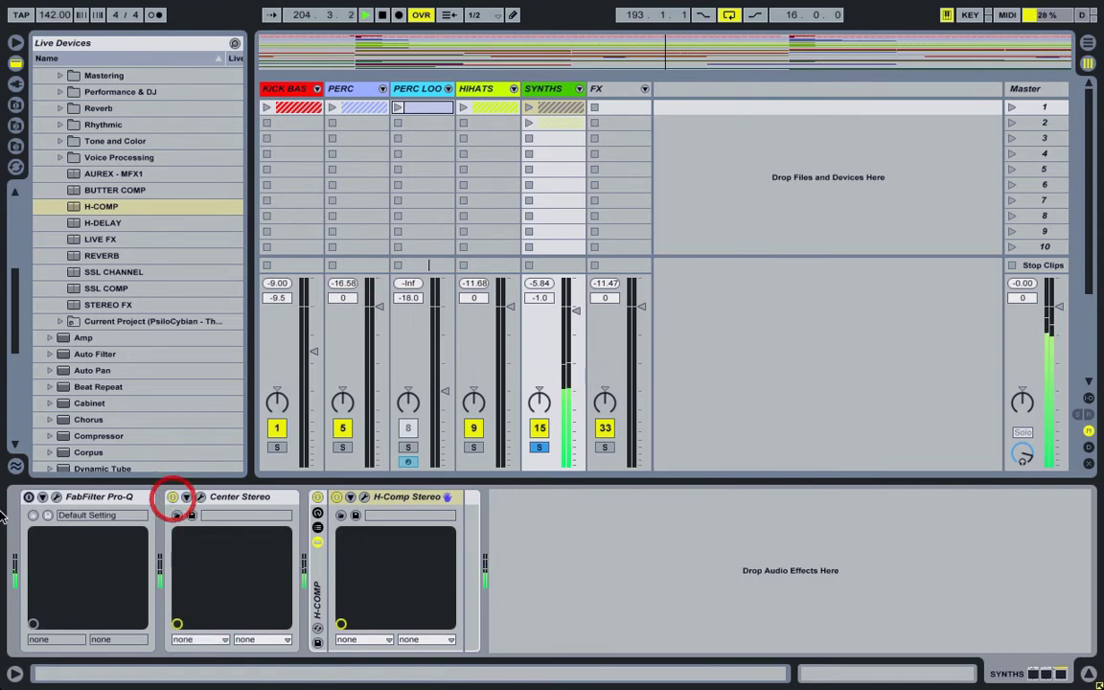
# Remove the two high-frequency bands from the SYNTHS group's Pro-Q and activate the equalizer.
pyautogui.click(57, 499)
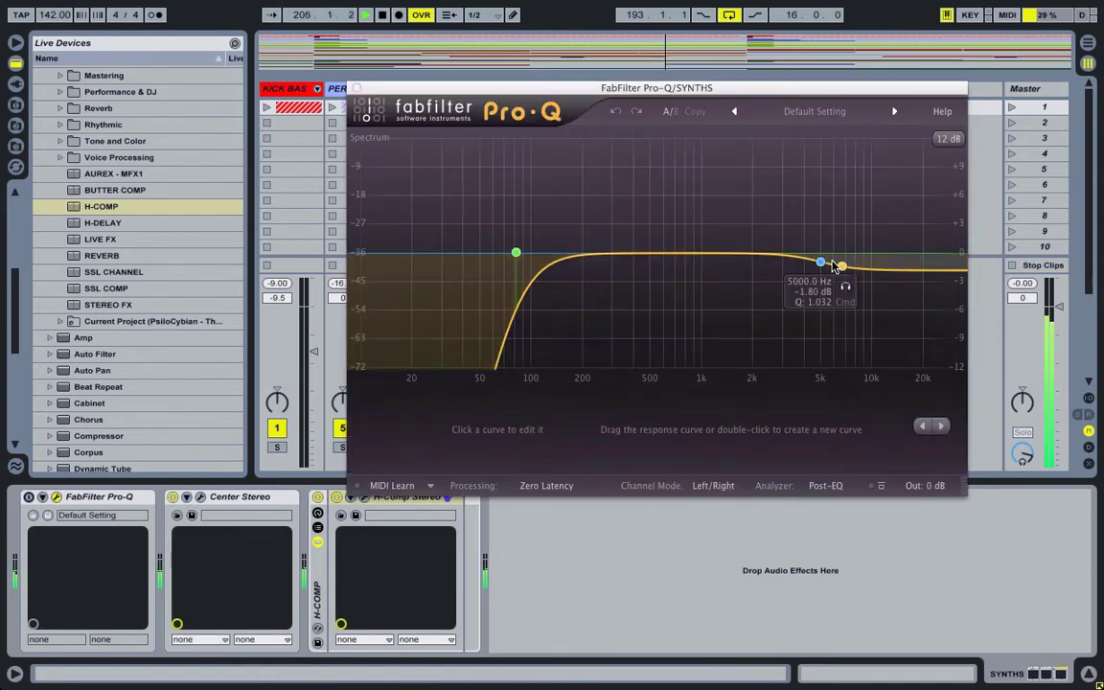
pyautogui.click(852, 424)
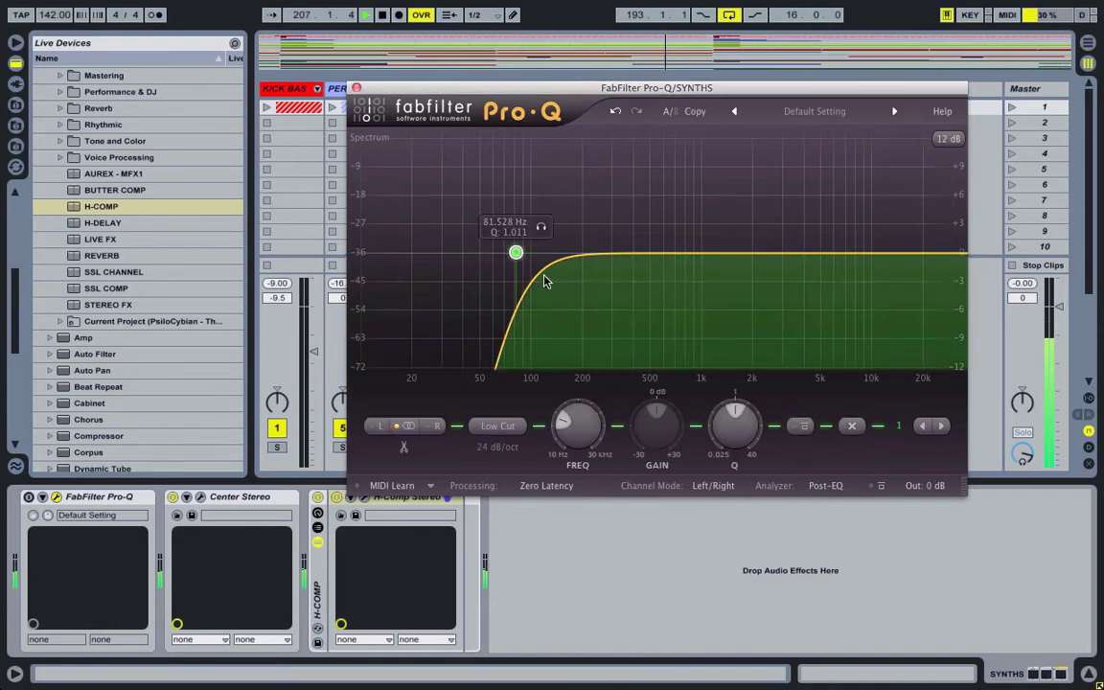
pyautogui.click(29, 497)
# Move the Pro-Q's low cut to about 73 Hz, close its window and unsolo the SYNTHS group.
pyautogui.moveTo(561, 268); pyautogui.dragTo(509, 256)
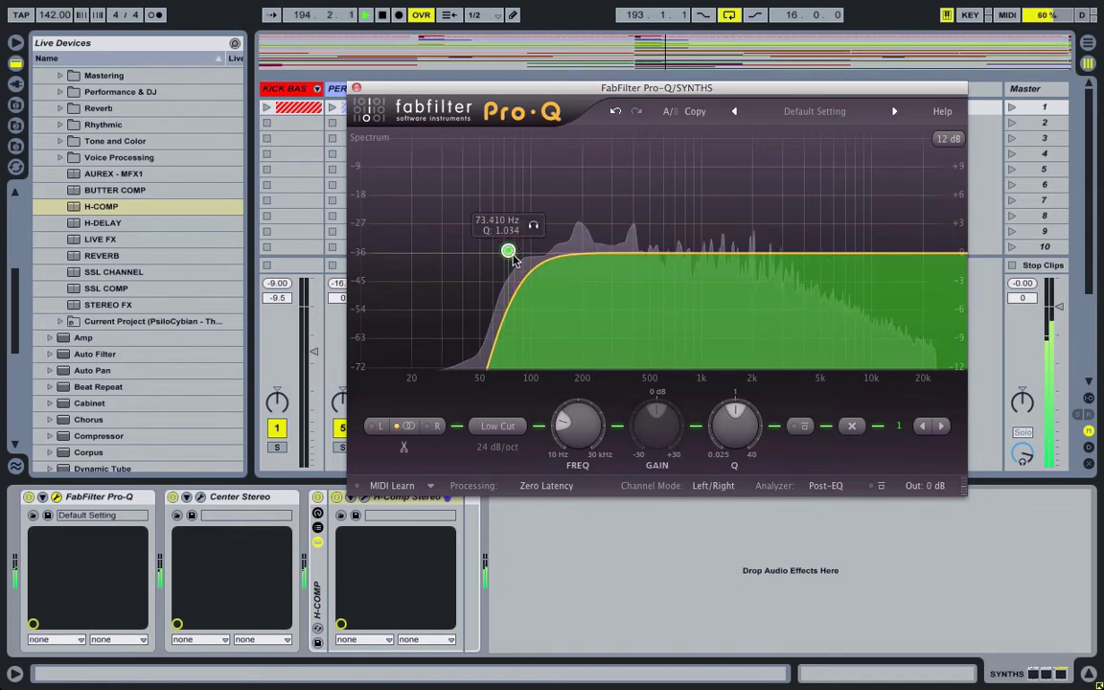
pyautogui.click(355, 88)
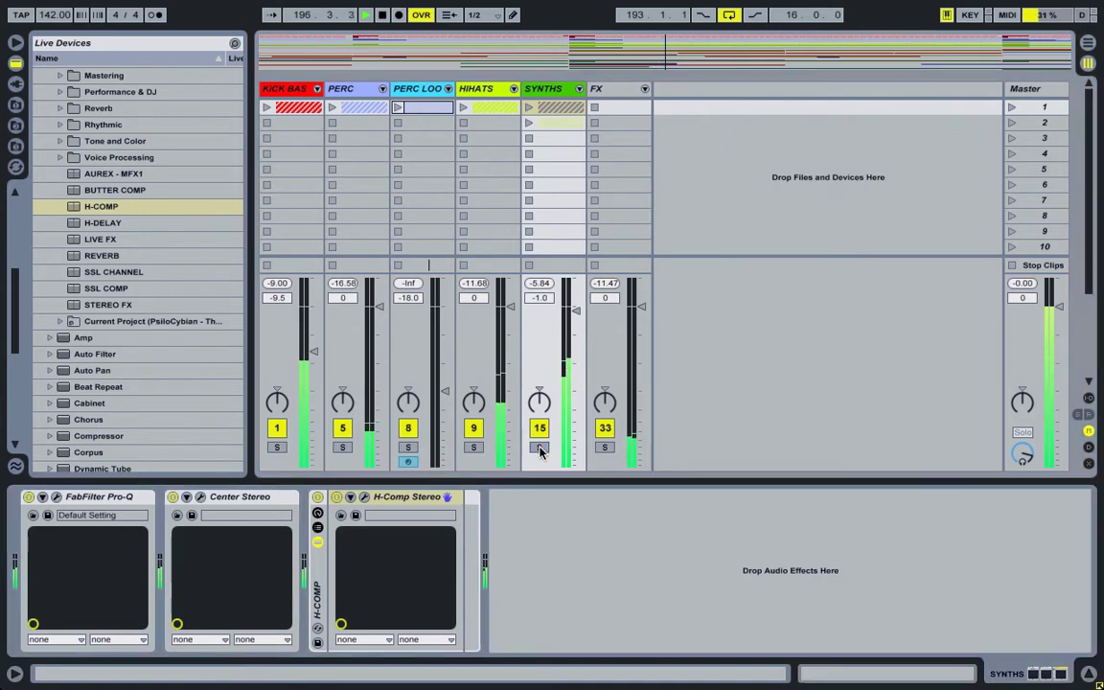
# Add a band at about 7409 Hz with -1.17 dB gain in the SYNTHS Pro-Q and try it as a High Cut.
pyautogui.click(57, 496)
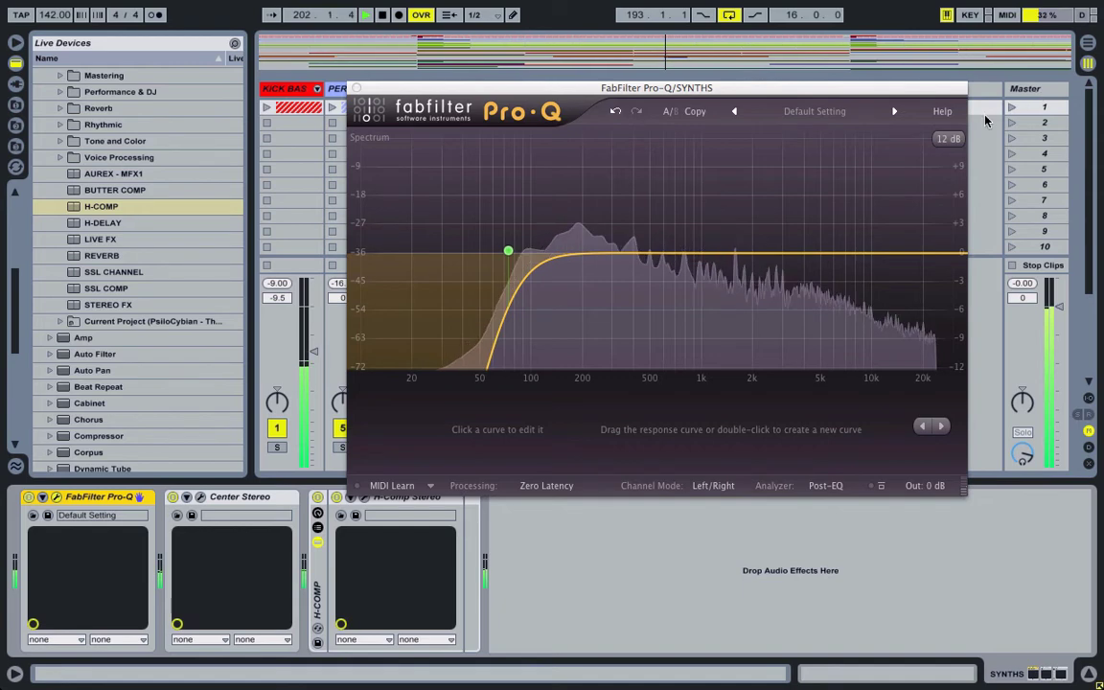
pyautogui.moveTo(849, 255); pyautogui.dragTo(851, 271)
pyautogui.click(500, 429)
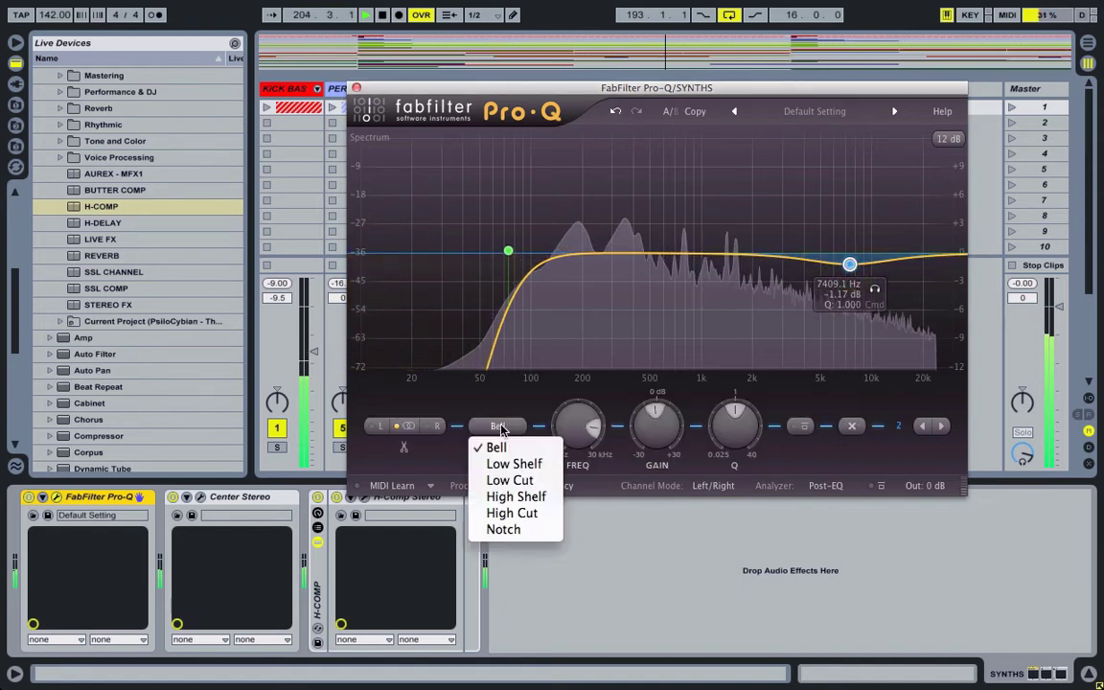
pyautogui.click(515, 511)
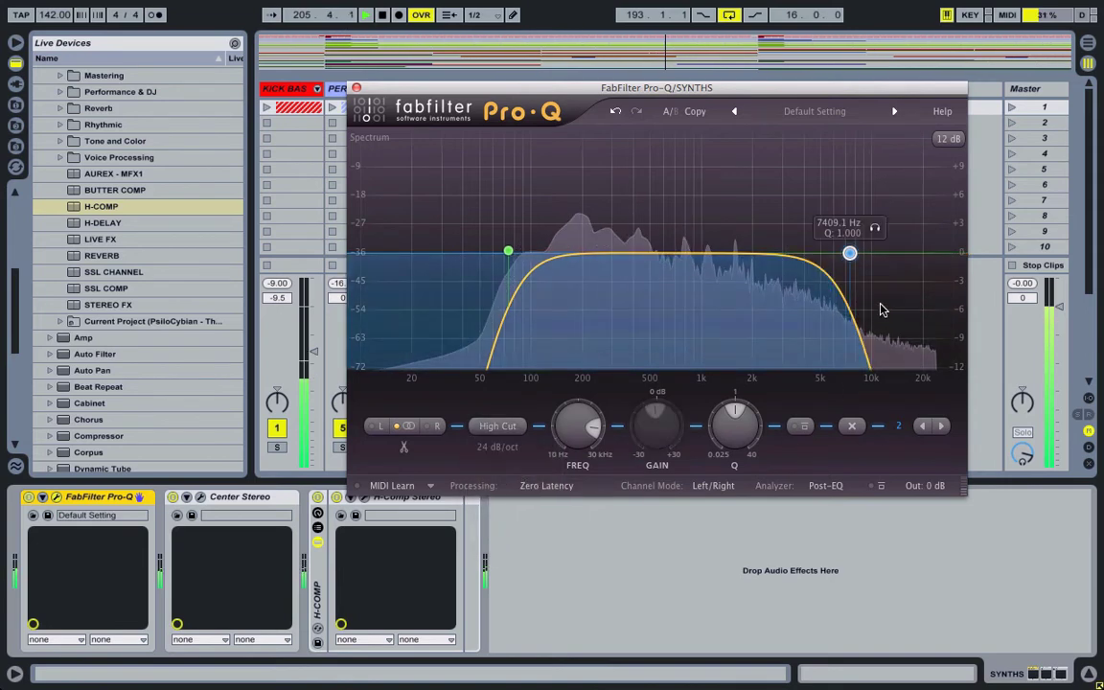
# Change the new Pro-Q band to a High Shelf, restart playback and set its frequency to about 6149 Hz.
pyautogui.click(493, 451)
pyautogui.click(494, 434)
pyautogui.click(493, 434)
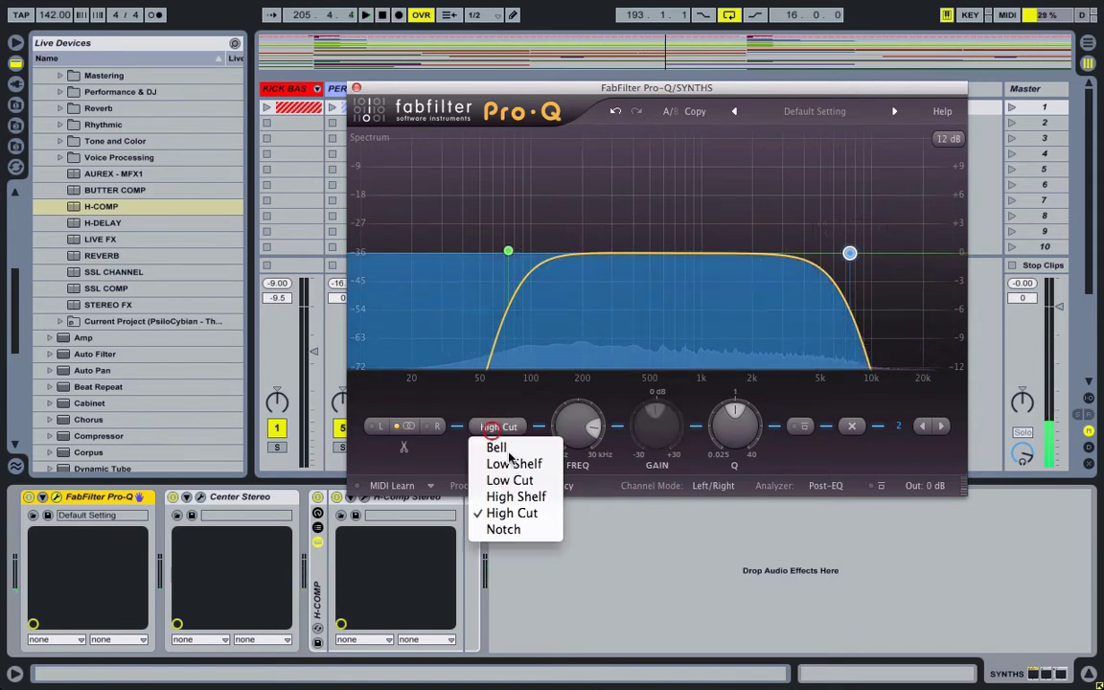
pyautogui.click(517, 497)
pyautogui.press('space')
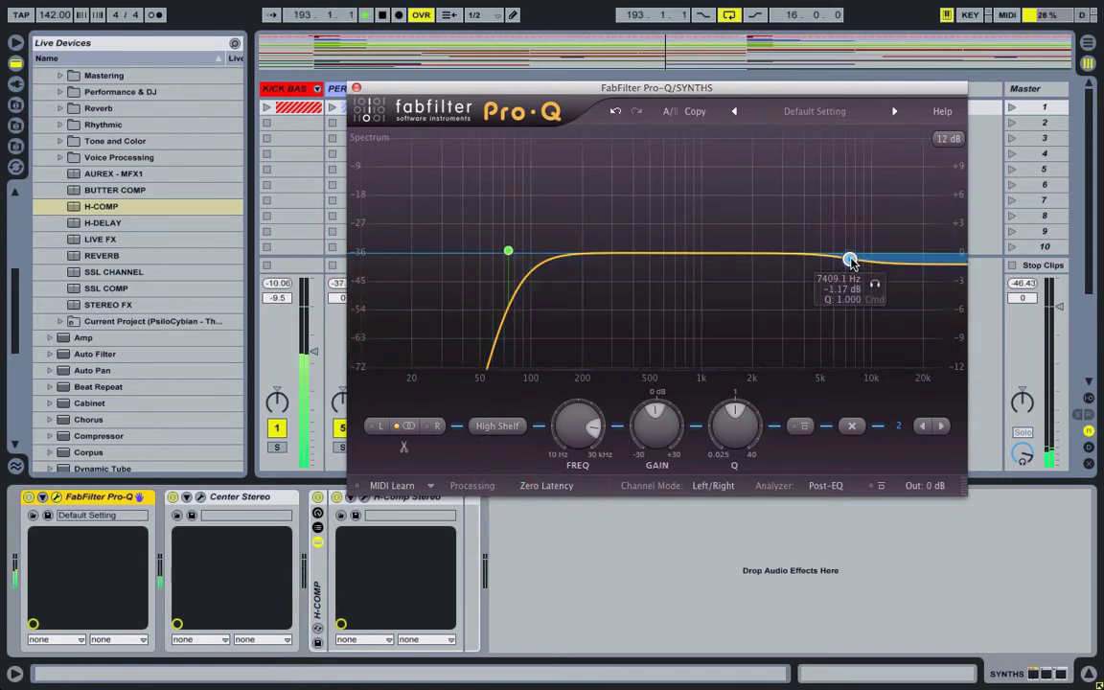
pyautogui.moveTo(849, 262); pyautogui.dragTo(842, 263)
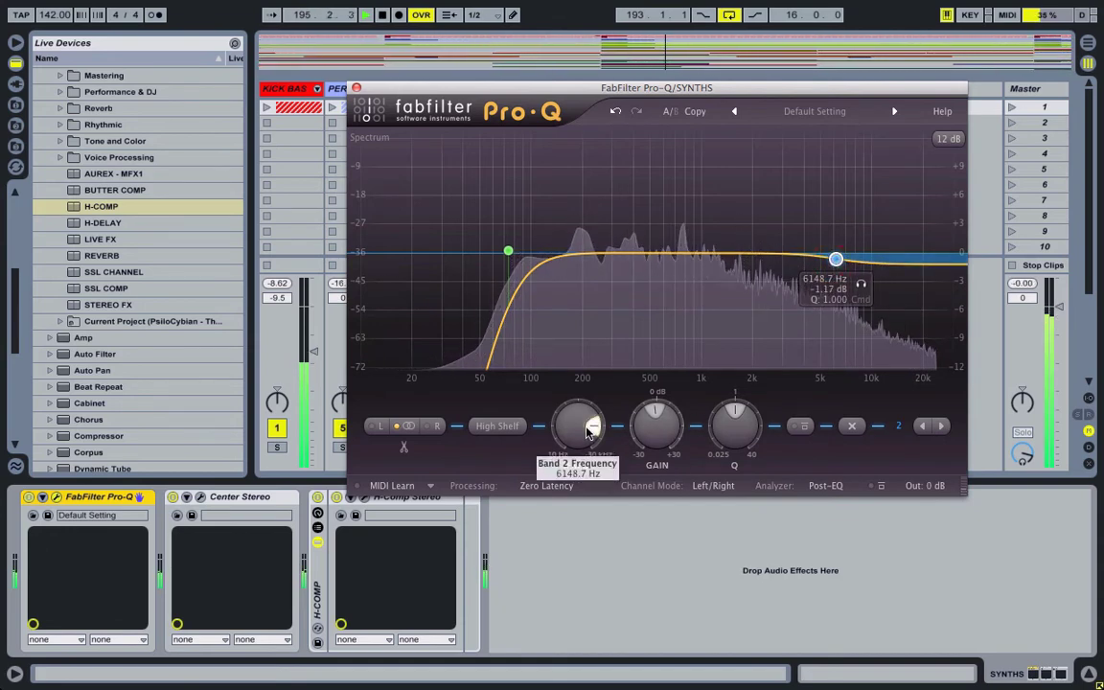
# Set the SYNTHS Pro-Q high shelf's frequency to 5000 Hz, restart playback and close the equalizer window.
pyautogui.write('500')
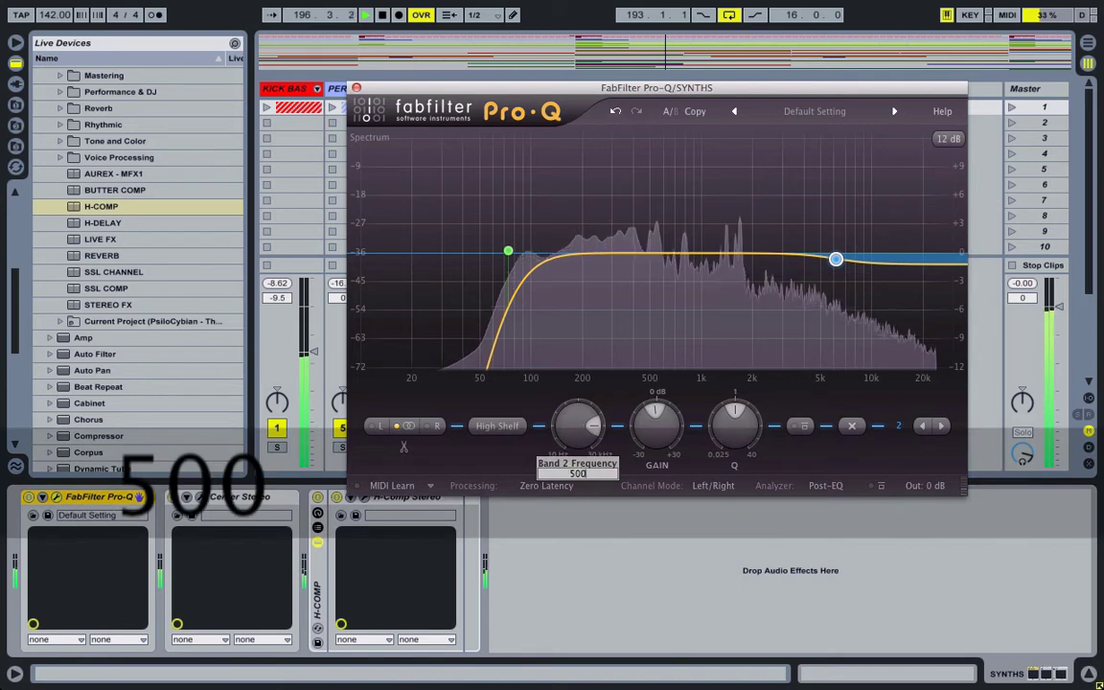
pyautogui.press('Return')
pyautogui.press('space')
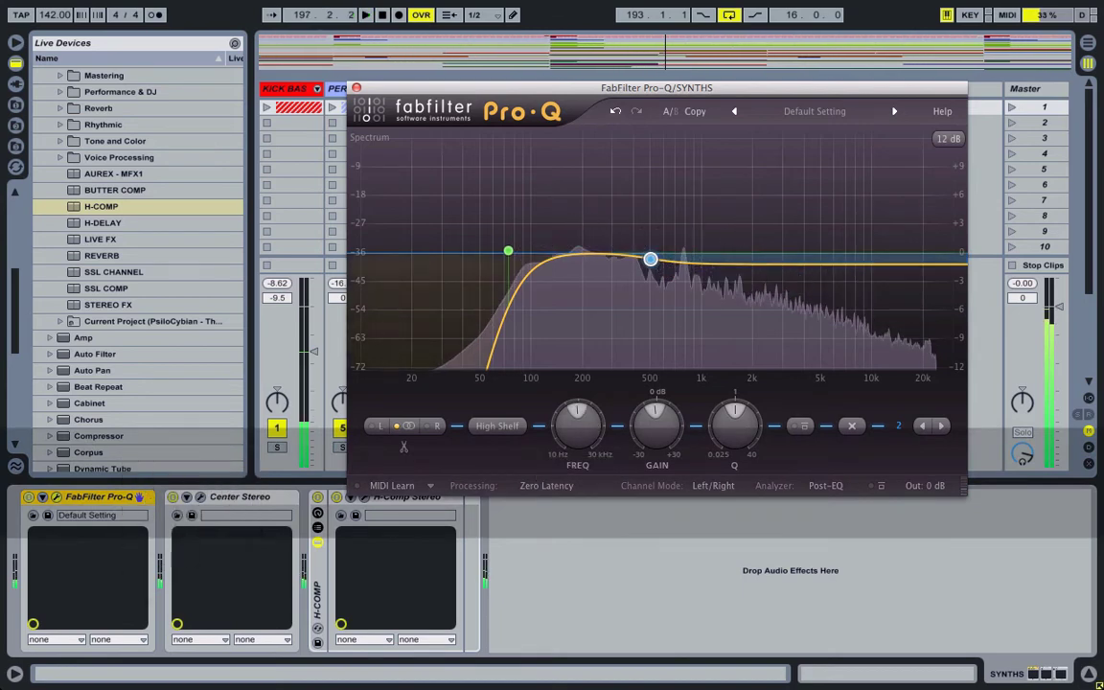
pyautogui.doubleClick(567, 435)
pyautogui.write('5000')
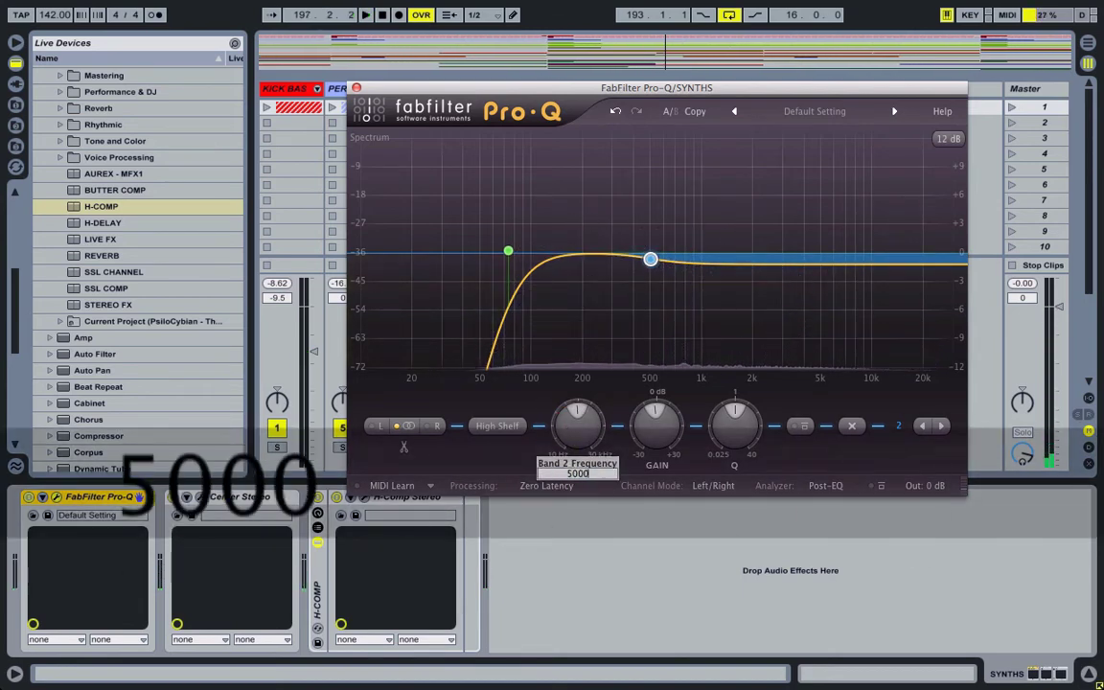
pyautogui.press('Return')
pyautogui.press('space')
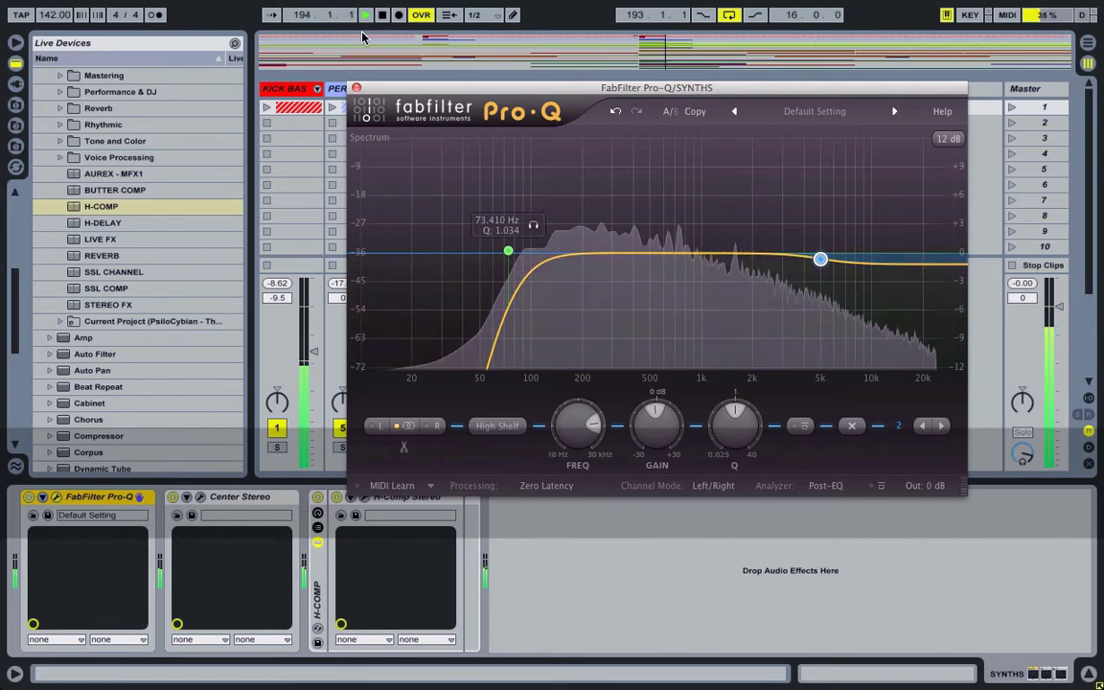
pyautogui.click(356, 89)
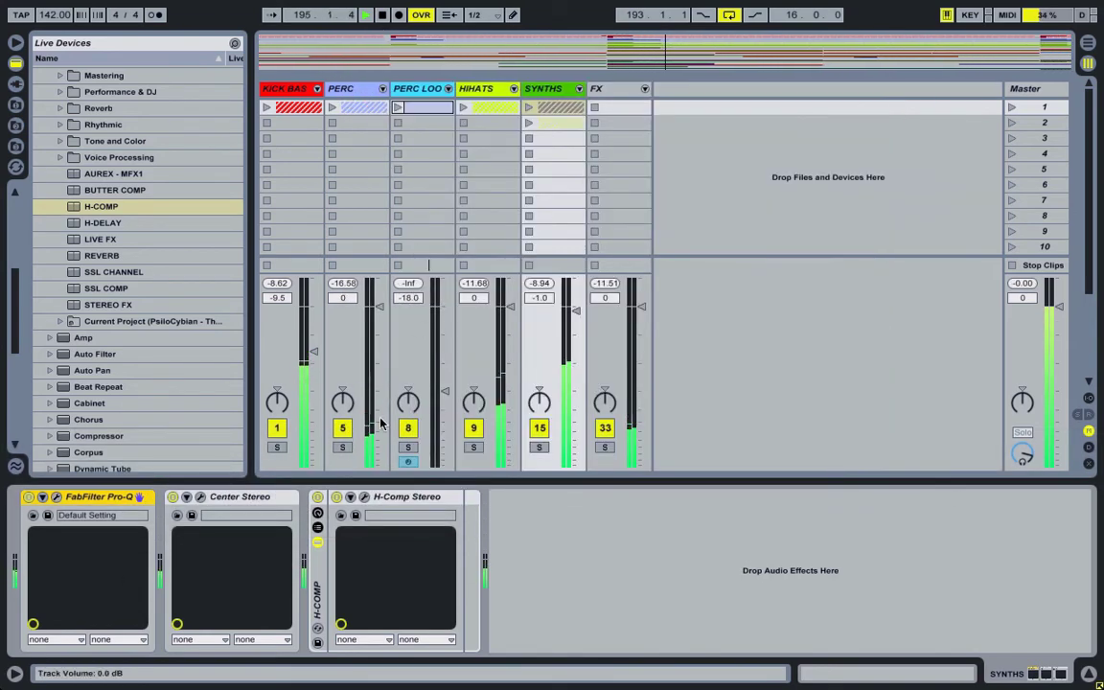
# Solo HIHATS and SYNTHS together and compare the SYNTHS Pro-Q high shelf bypassed and active.
pyautogui.click(477, 449)
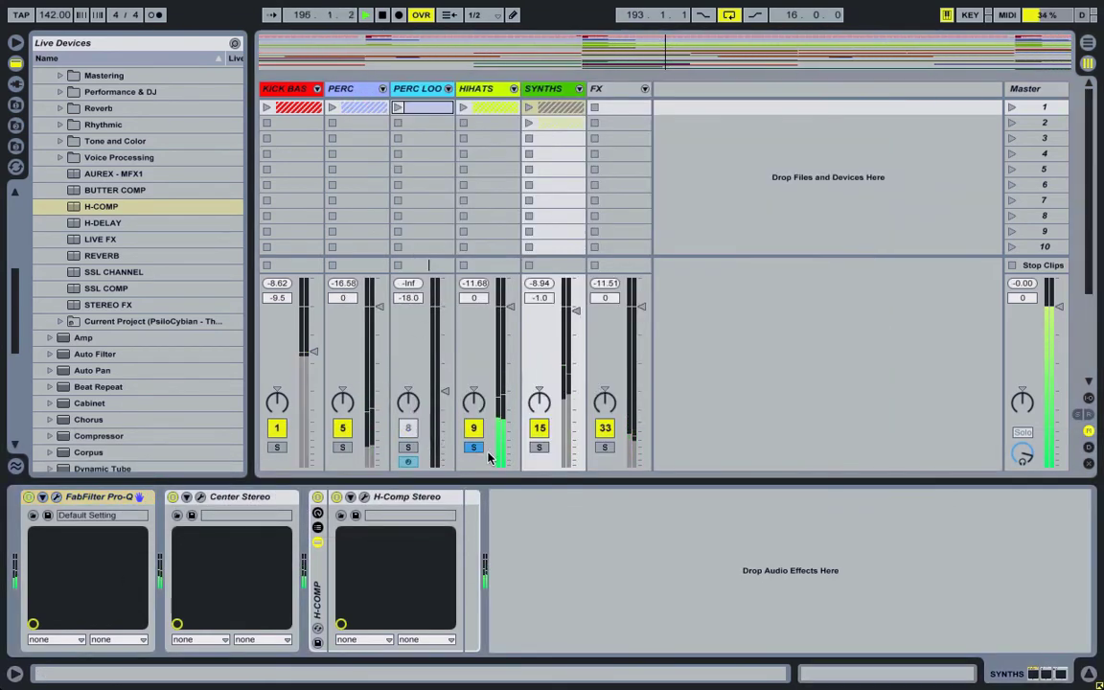
pyautogui.keyDown('super'); pyautogui.click(535, 448); pyautogui.keyUp('super')
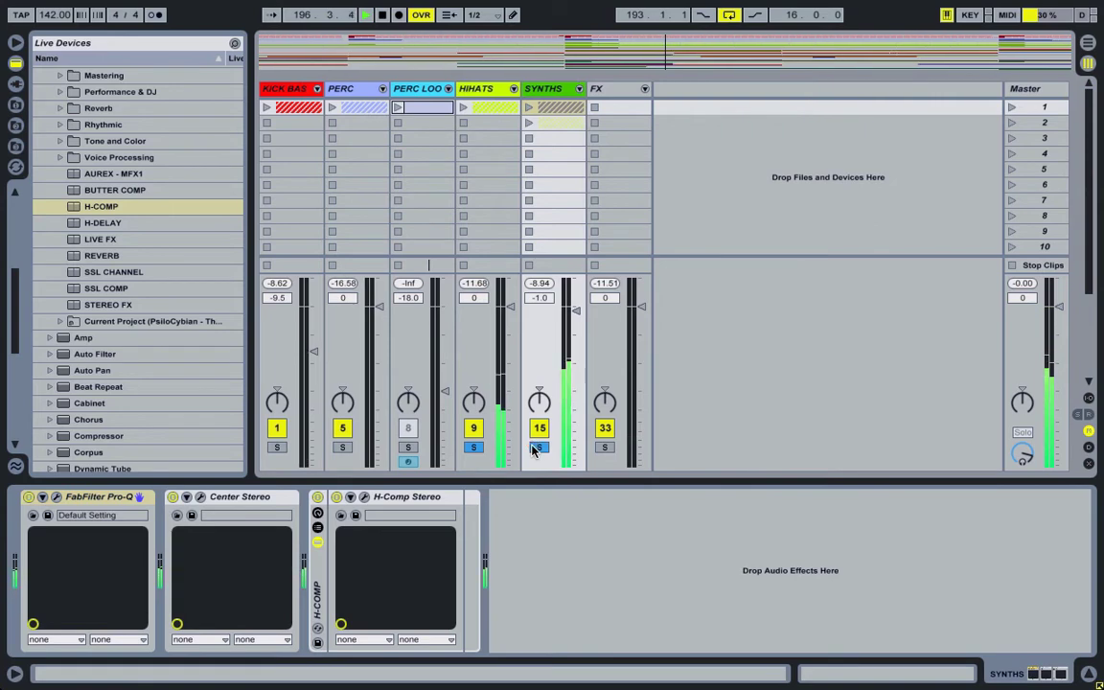
pyautogui.click(56, 496)
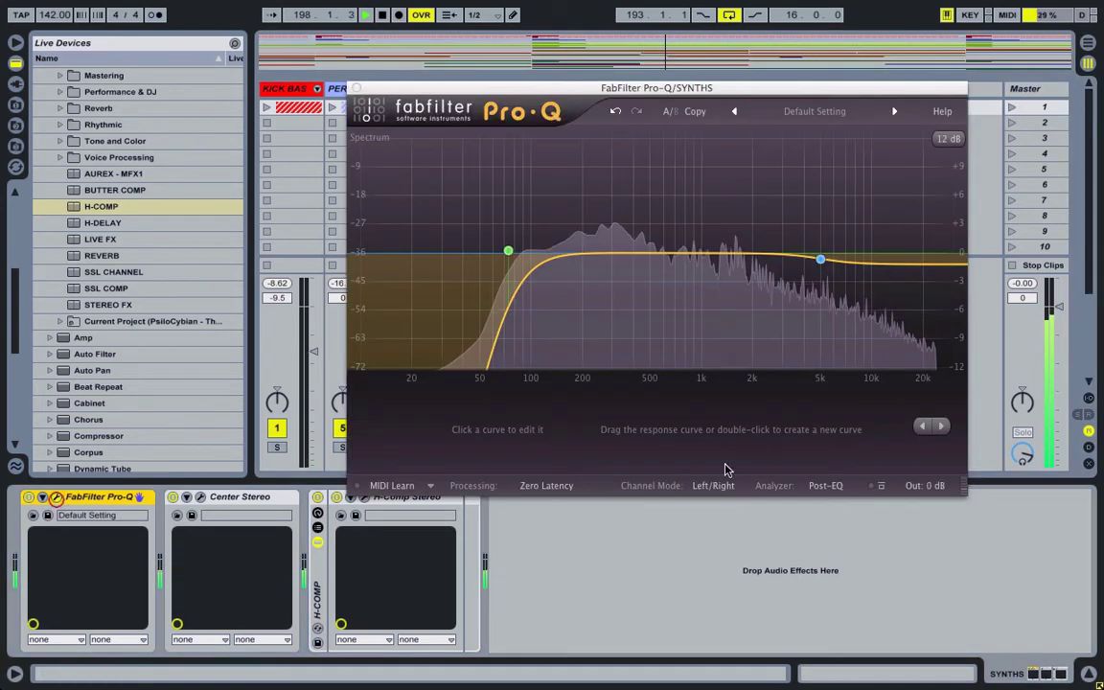
pyautogui.click(821, 261)
pyautogui.click(803, 428)
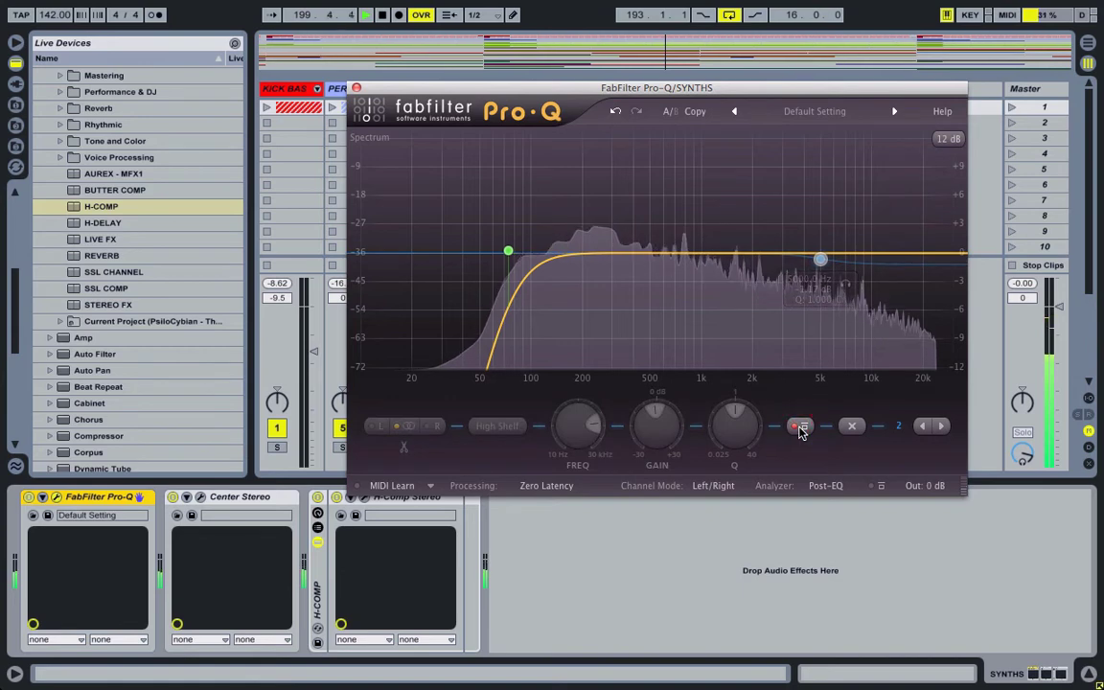
pyautogui.click(801, 429)
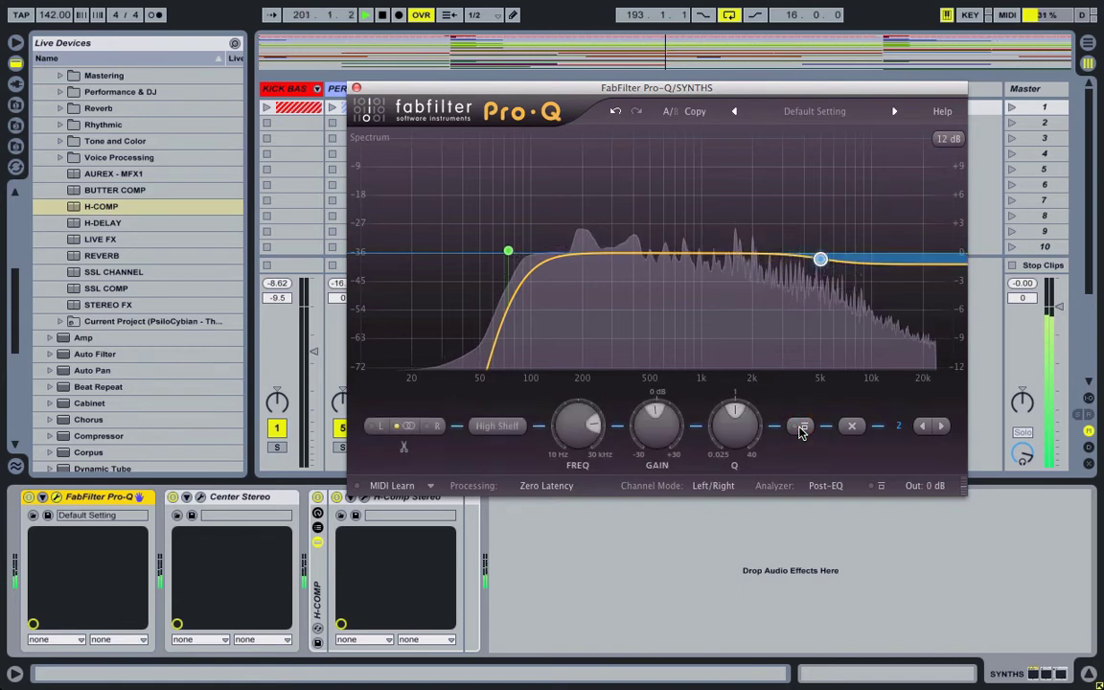
# Lower the high shelf's Q slightly below 1, compare it with bypass, then close the Pro-Q and clear the solos.
pyautogui.moveTo(731, 437)
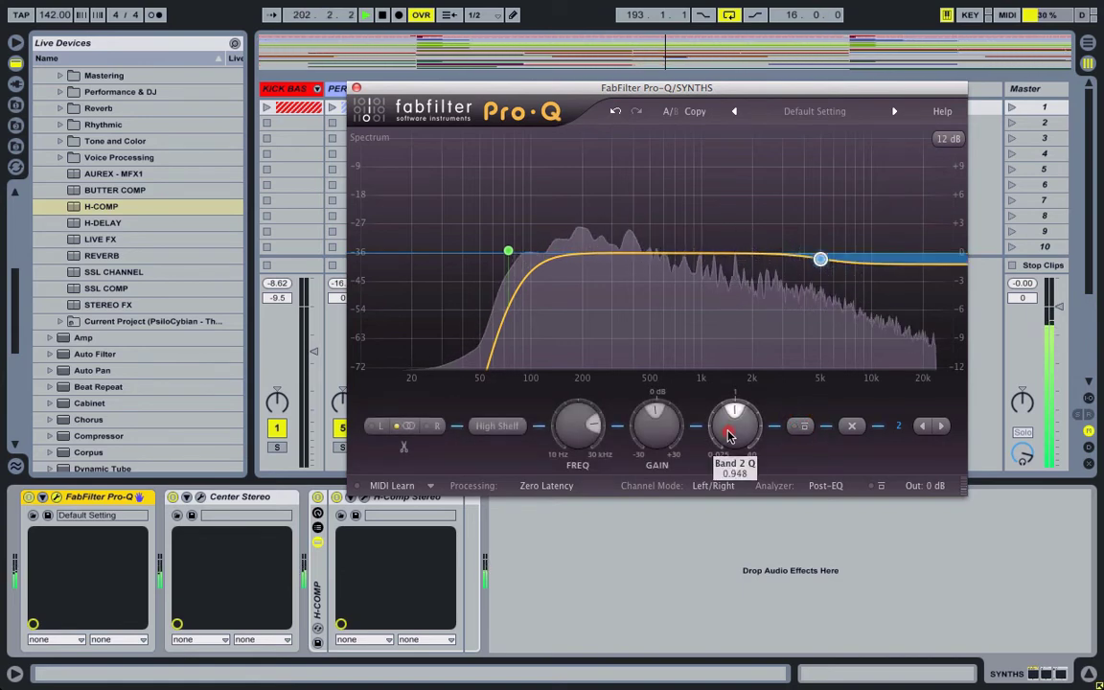
pyautogui.click(804, 427)
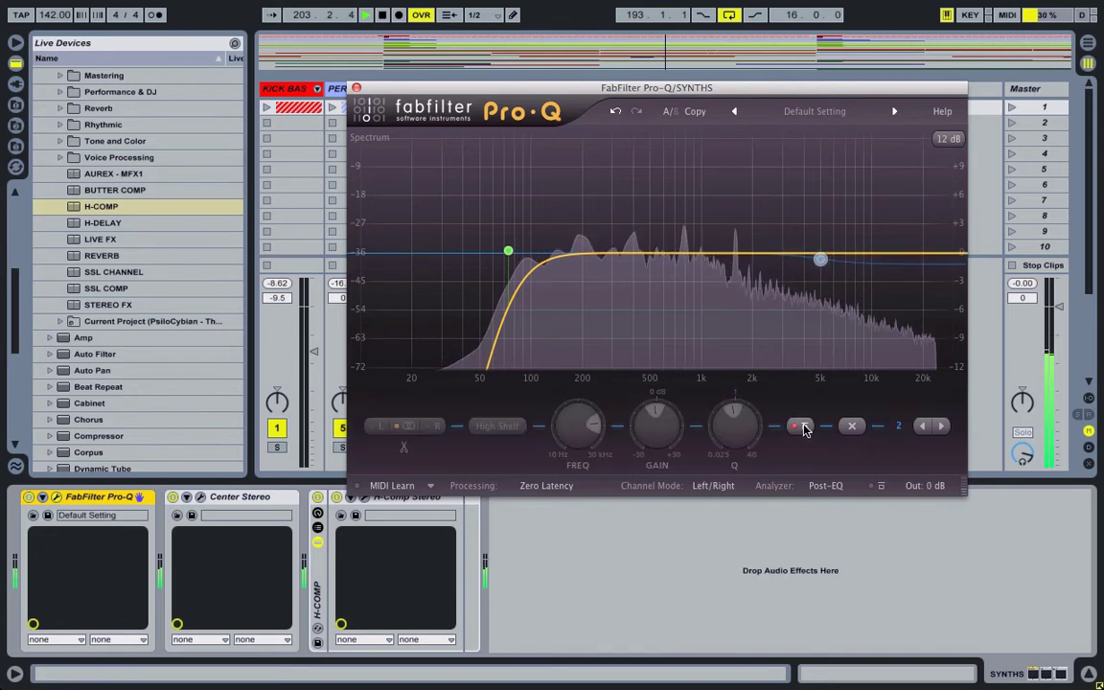
pyautogui.click(803, 428)
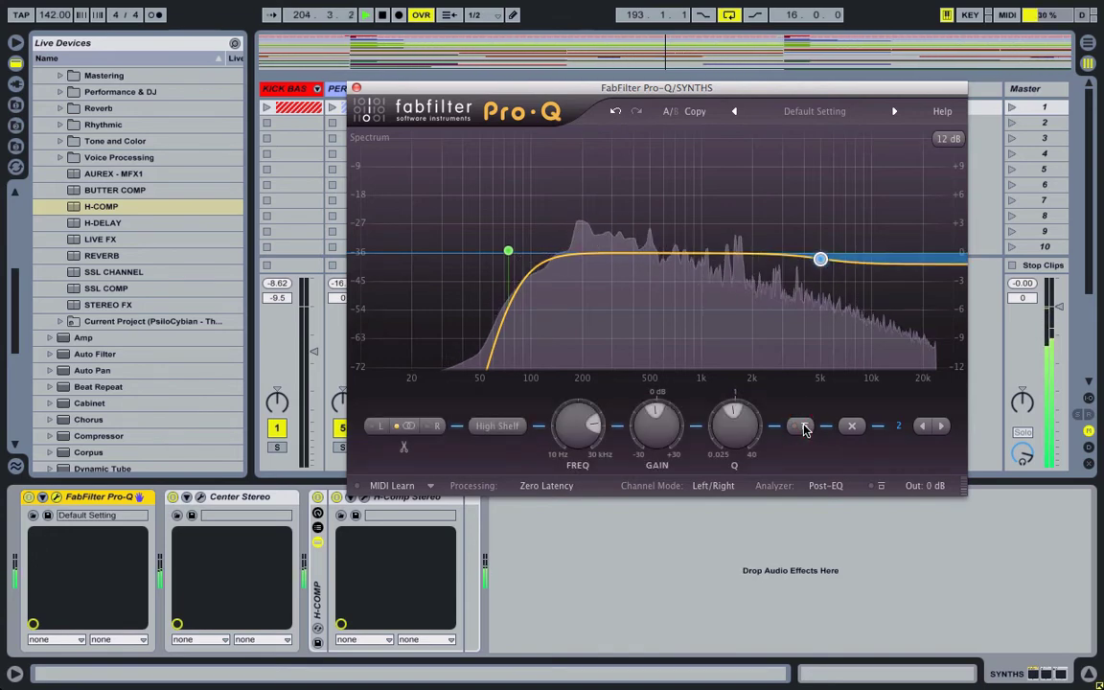
pyautogui.click(355, 87)
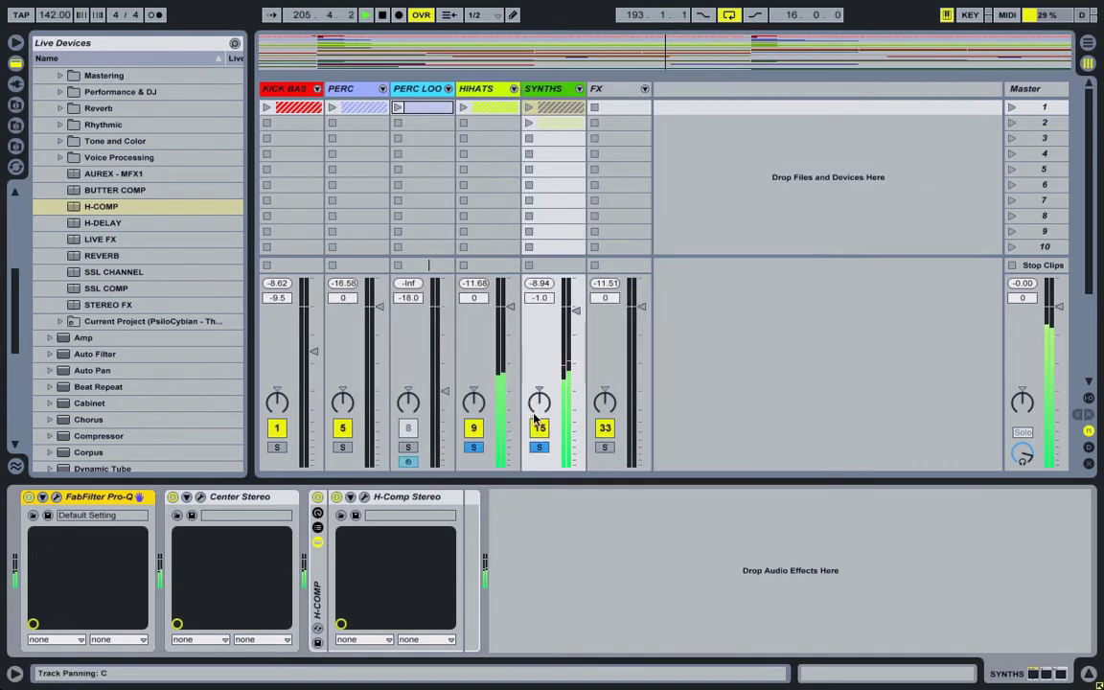
pyautogui.click(540, 448)
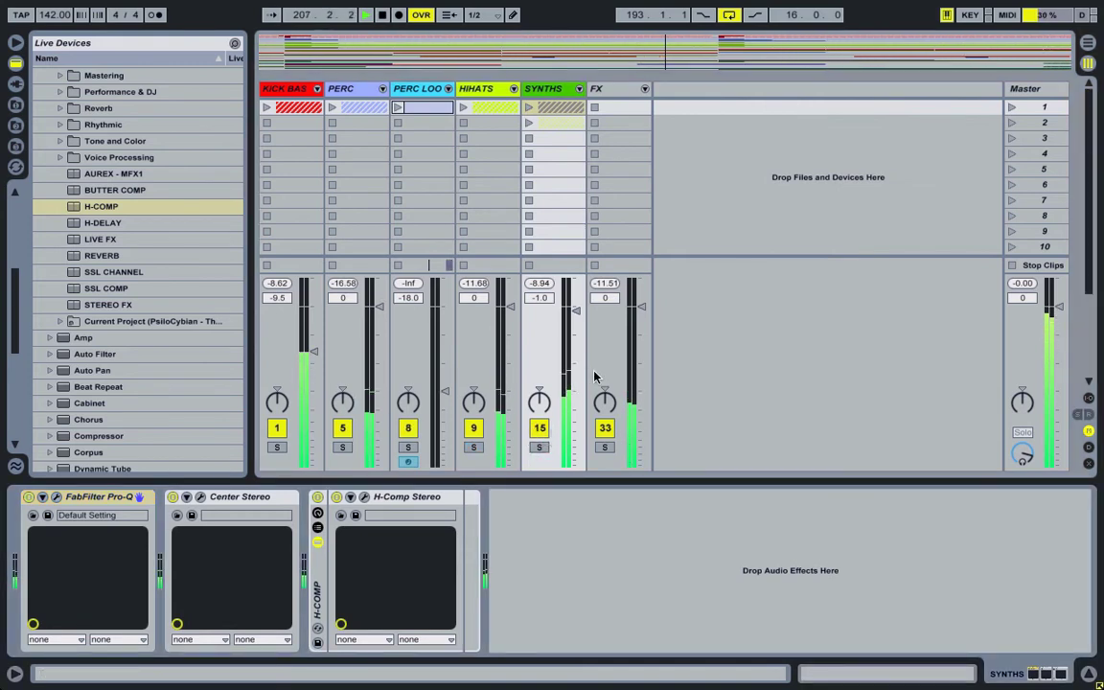
# Examine the master's frequency spectrum in Voxengo SPAN, close it and look at the PERC LOOP and master device chains.
pyautogui.click(1038, 89)
pyautogui.click(764, 496)
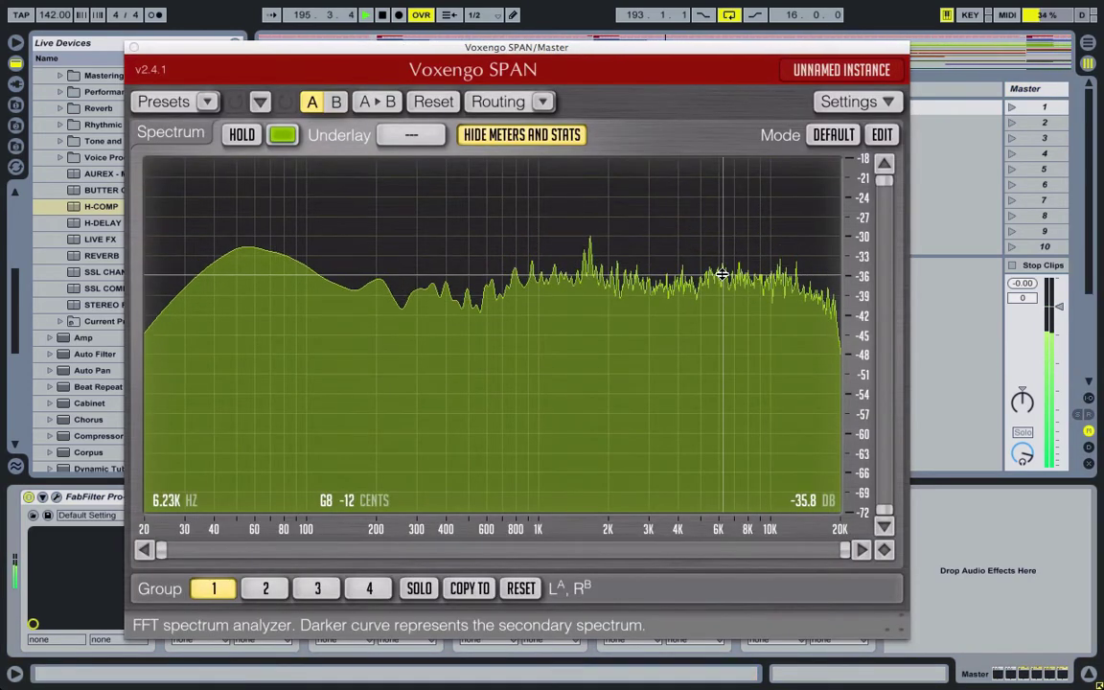
pyautogui.click(136, 48)
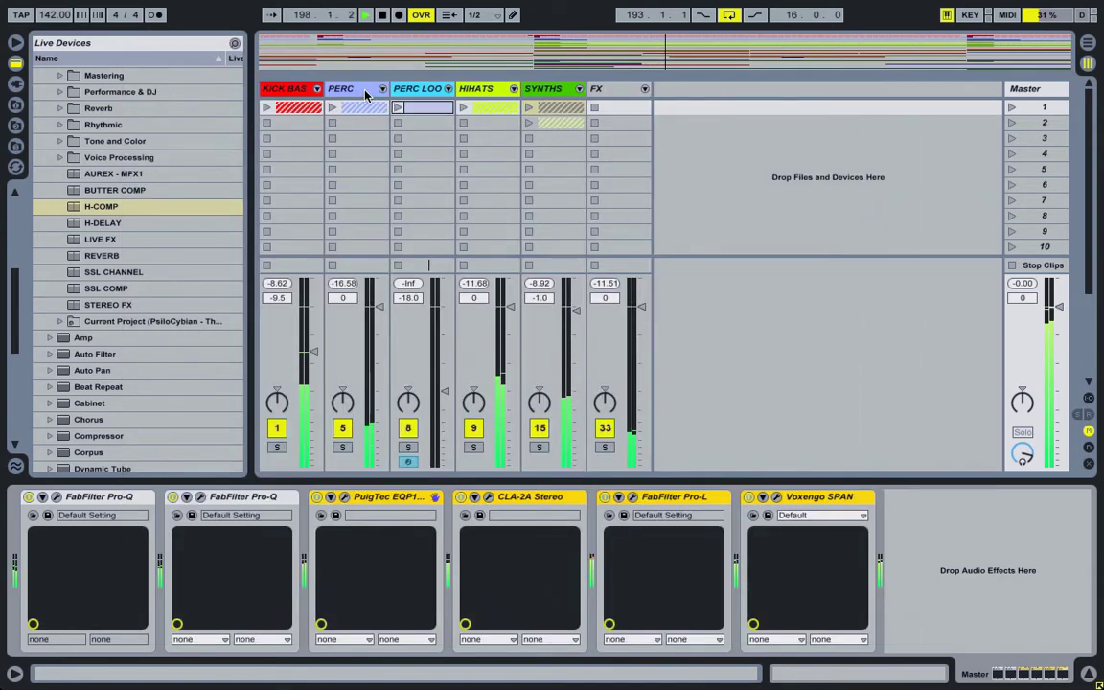
pyautogui.click(414, 90)
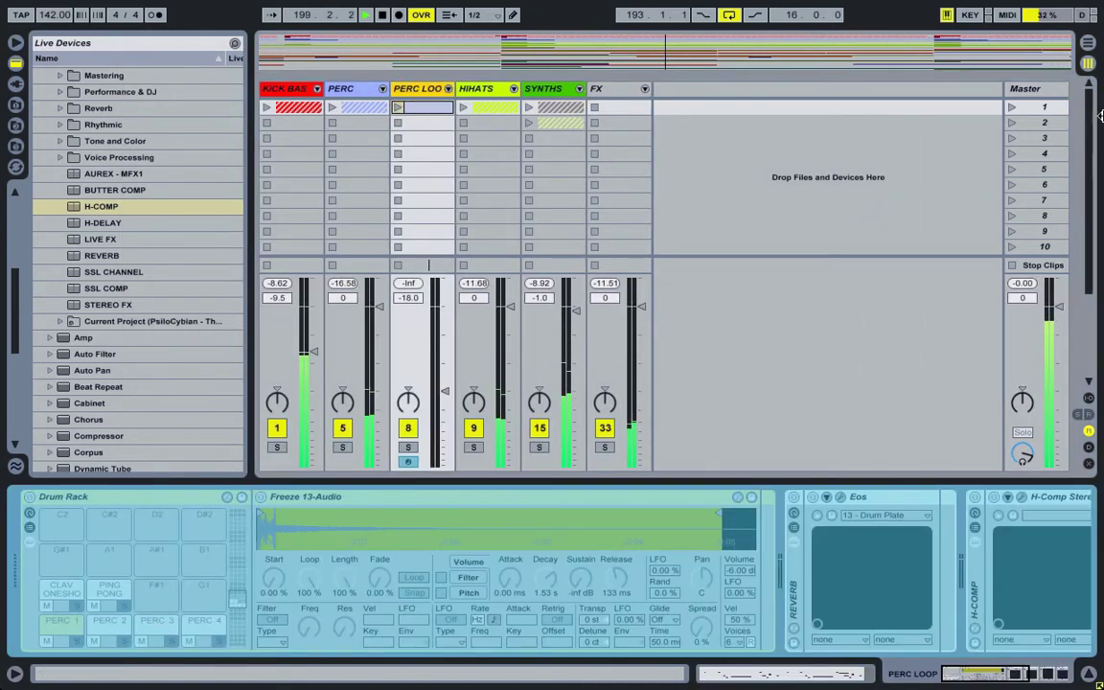
pyautogui.click(1033, 89)
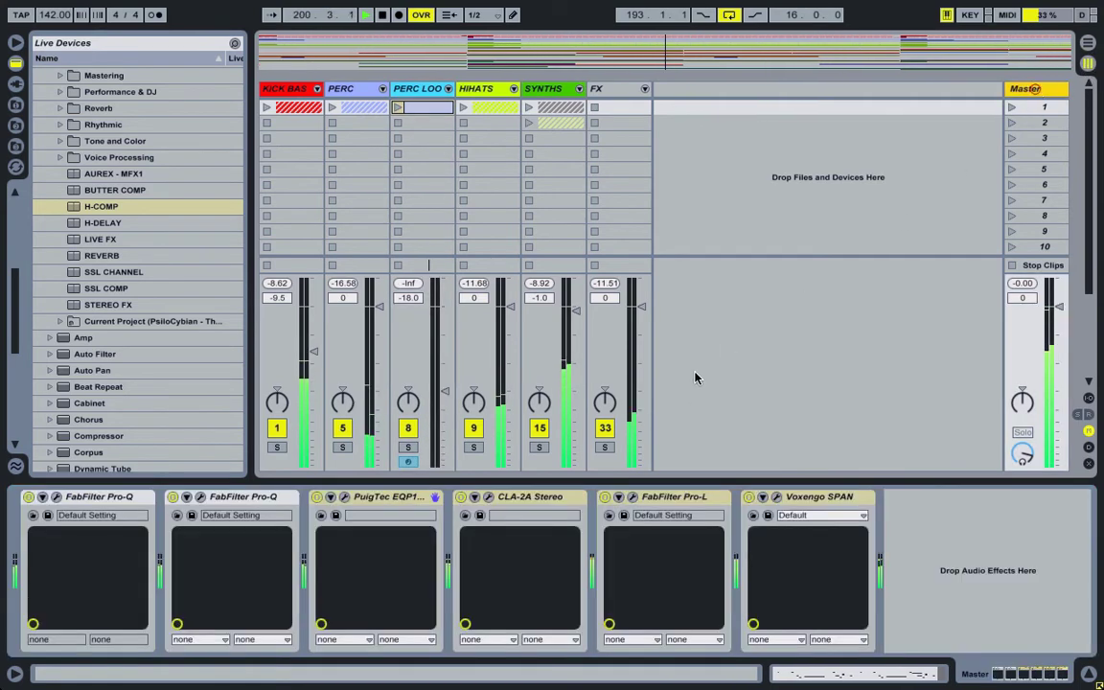
# Review the master's Pro-L limiter and second Pro-Q curve, closing each plug-in window.
pyautogui.click(628, 495)
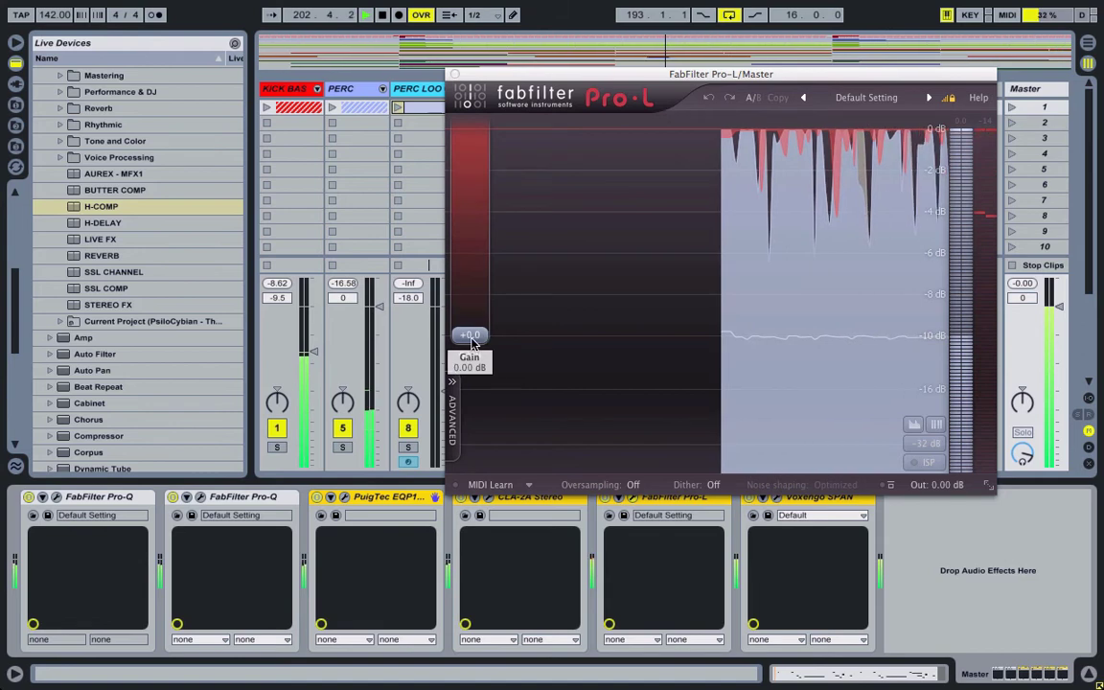
pyautogui.click(454, 74)
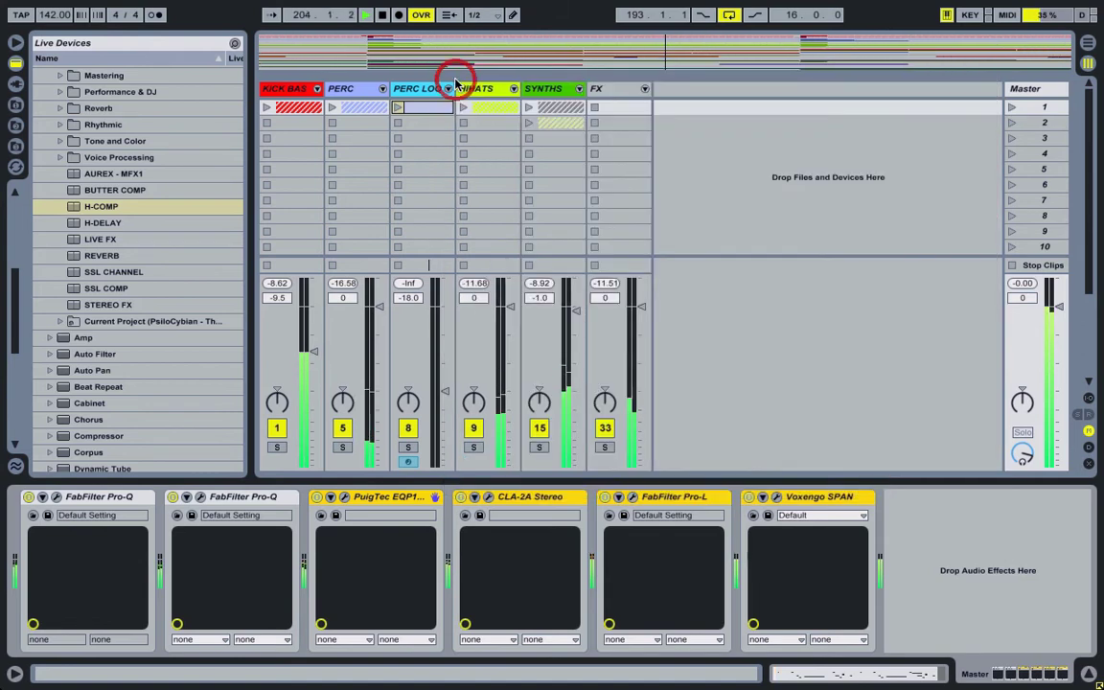
pyautogui.click(201, 496)
pyautogui.moveTo(463, 304)
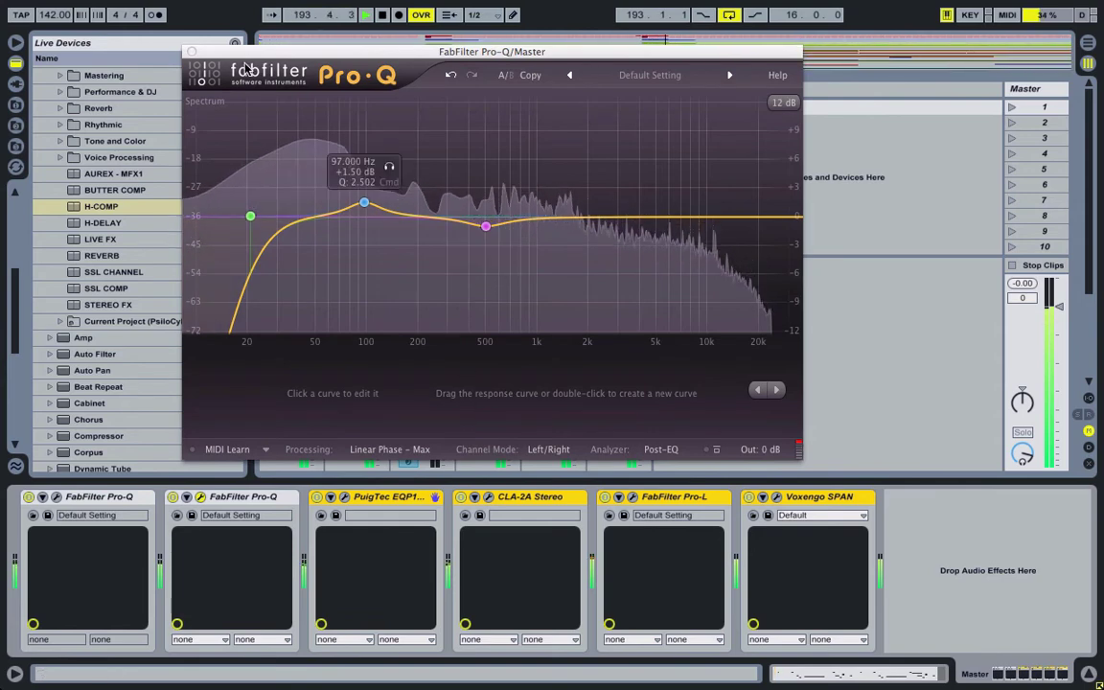
pyautogui.click(191, 51)
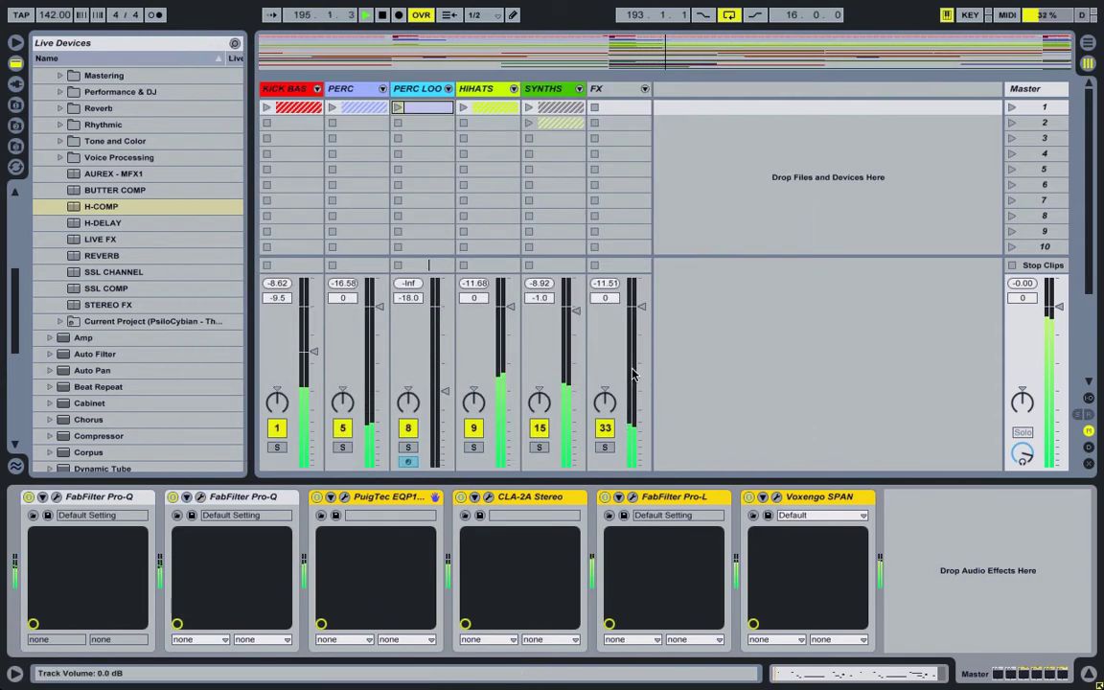
# Play the arrangement from the START, INTRO TO M... and RIDE sections and watch the group levels in the mixer.
pyautogui.press('Tab')
pyautogui.click(348, 169)
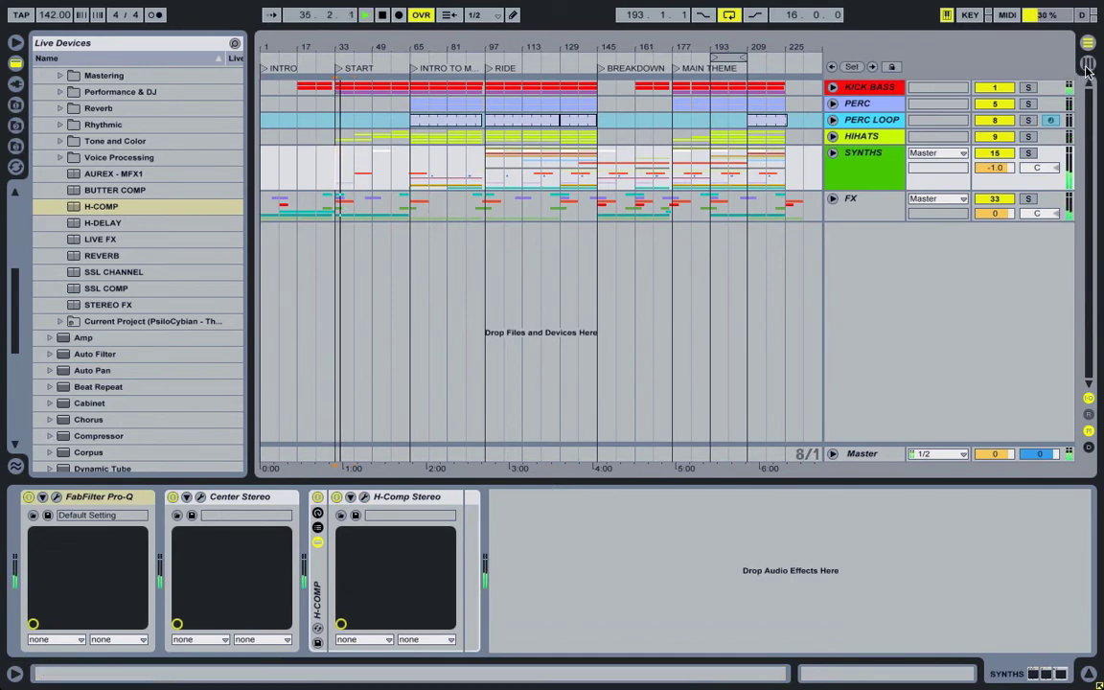
pyautogui.click(415, 60)
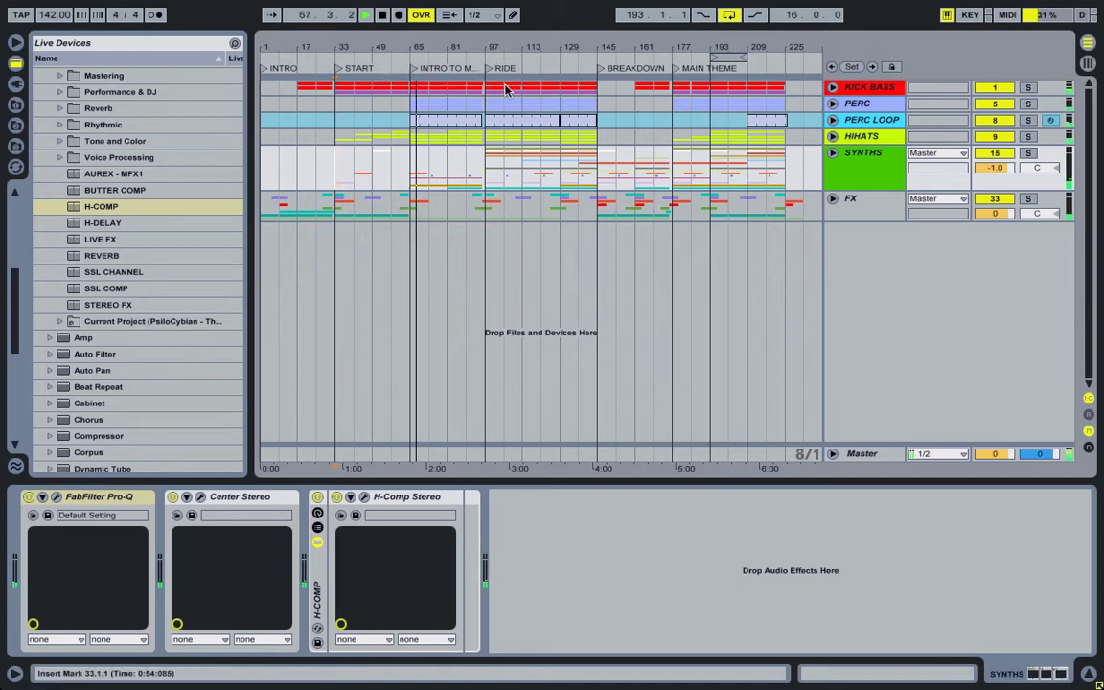
pyautogui.press('Tab')
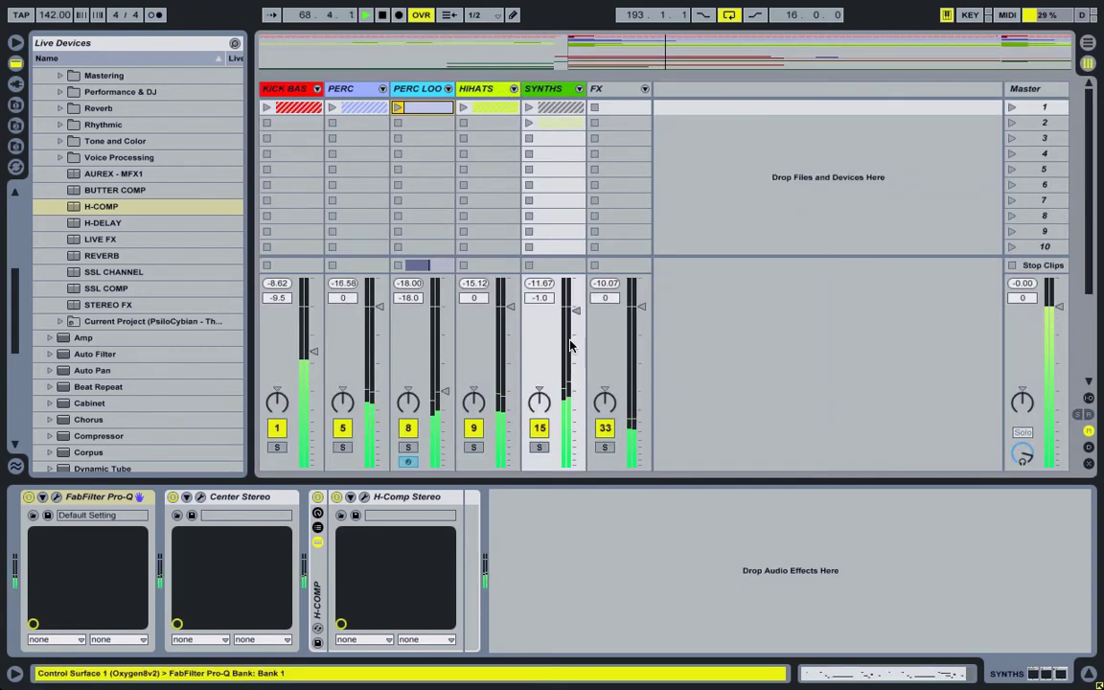
pyautogui.press('Tab')
pyautogui.click(487, 210)
pyautogui.press('space')
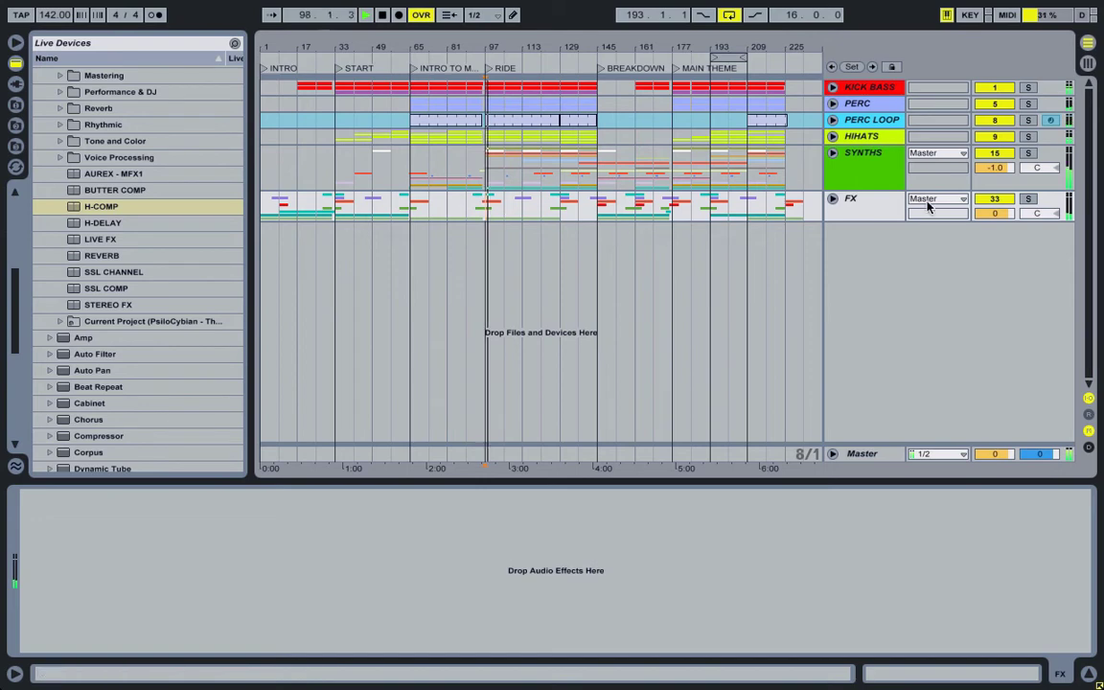
pyautogui.click(1089, 66)
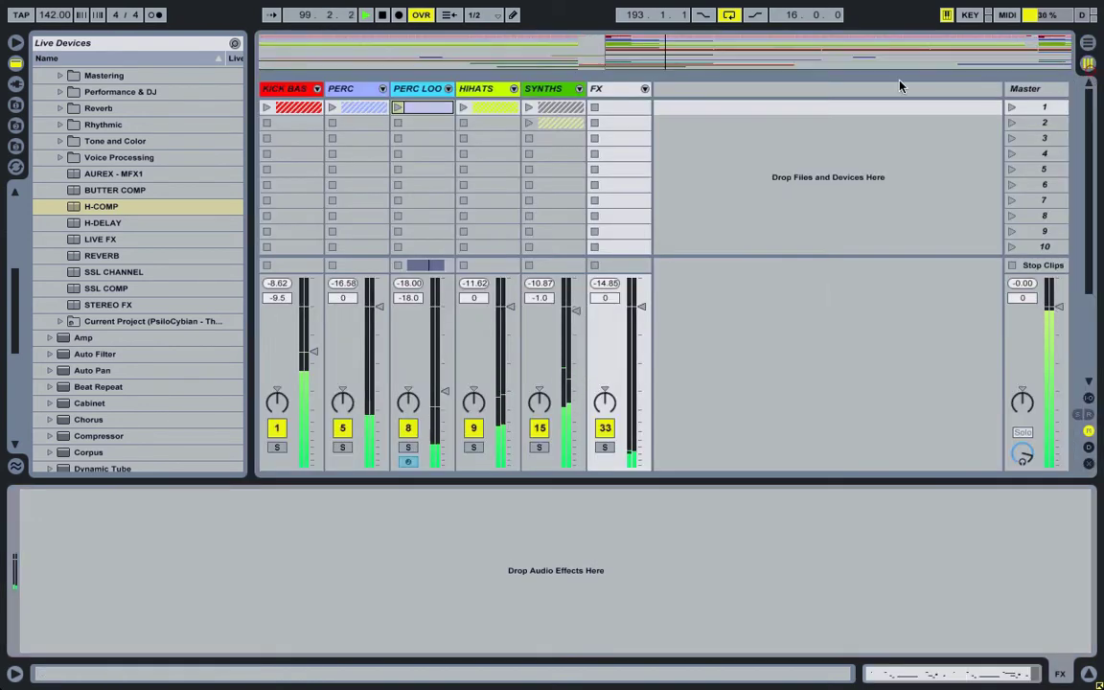
# Unfold the PERC group and add the FabFilter Pro-Q VST to its CLAP track after the CLAP 12 sampler.
pyautogui.click(351, 94)
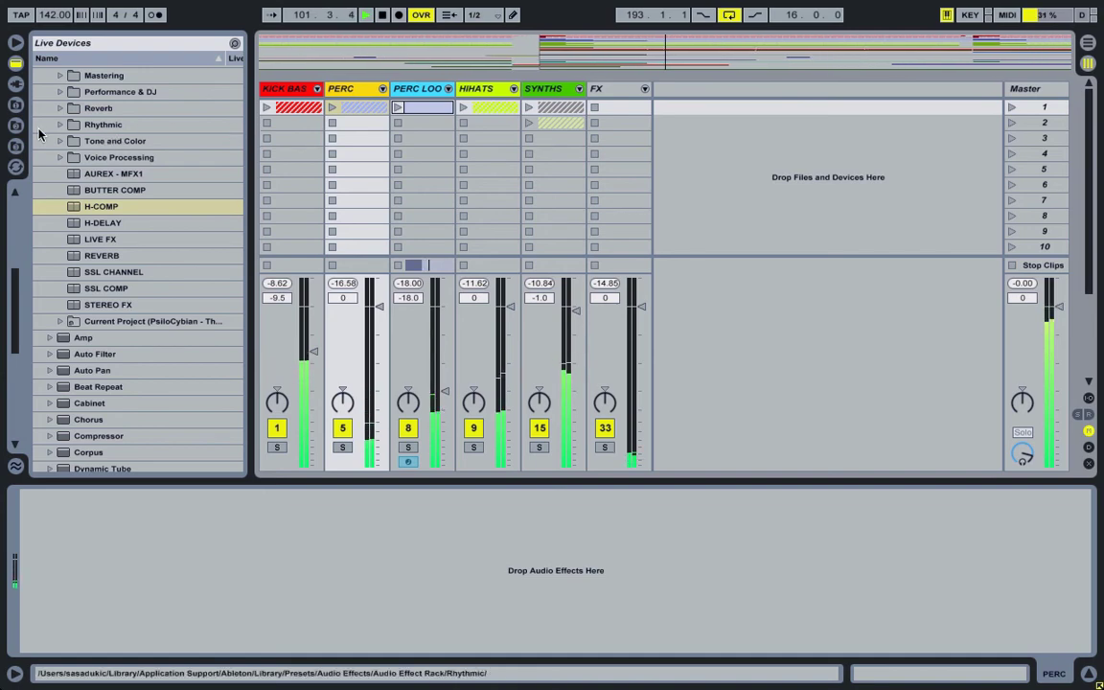
pyautogui.click(15, 86)
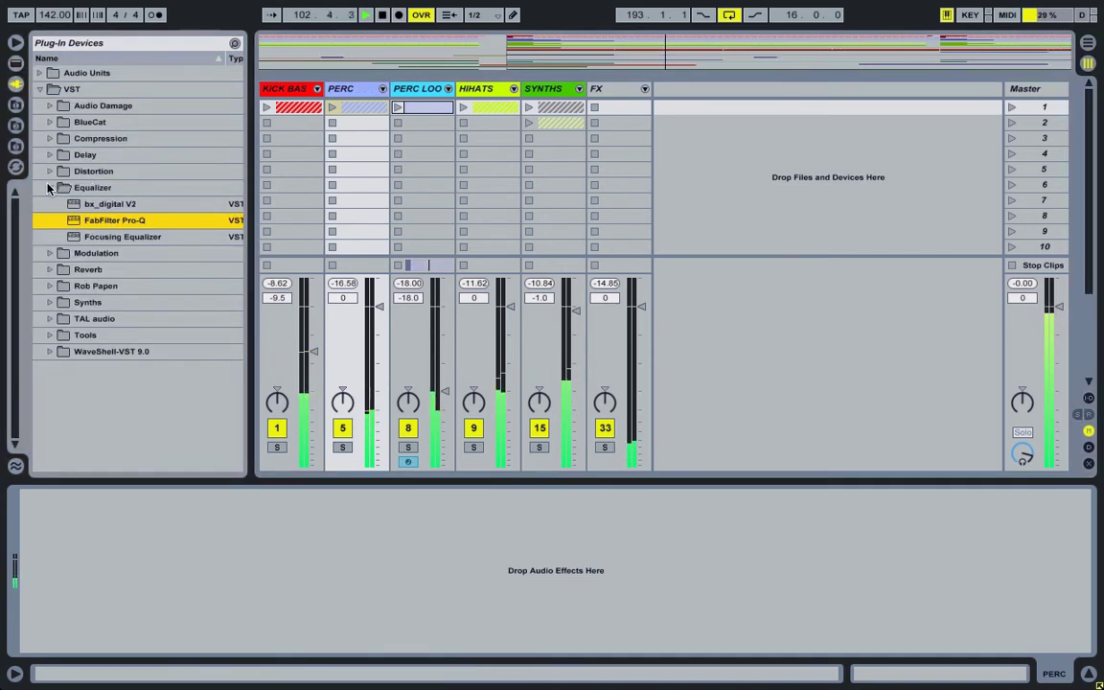
pyautogui.moveTo(103, 221); pyautogui.dragTo(119, 197)
pyautogui.press('Tab')
pyautogui.press('Tab')
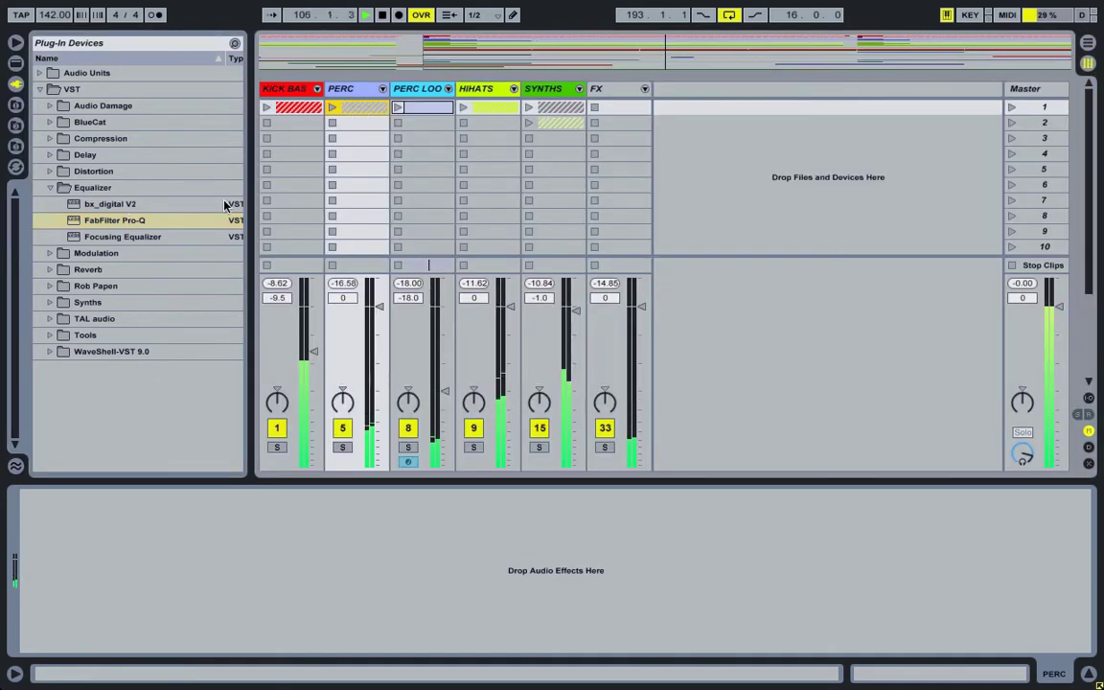
pyautogui.click(382, 89)
pyautogui.click(420, 91)
pyautogui.moveTo(219, 228); pyautogui.dragTo(540, 530)
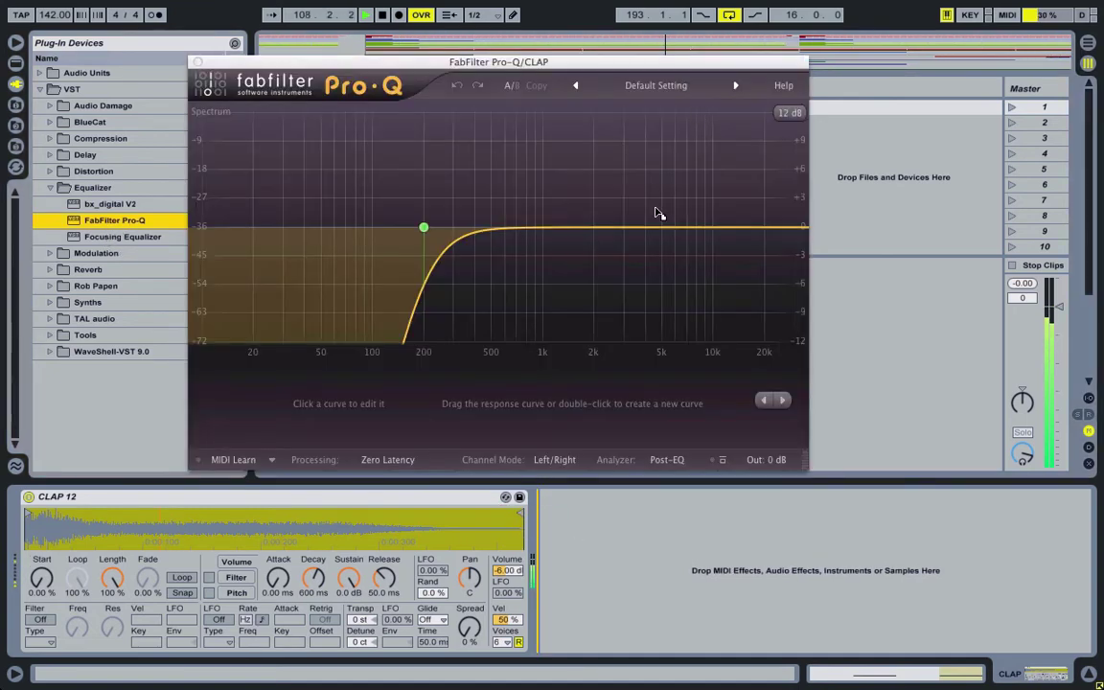
# Move the CLAP Pro-Q's low cut to about 153 Hz and add a bell band at about 7238 Hz with +1.71 dB.
pyautogui.moveTo(424, 227); pyautogui.dragTo(404, 228)
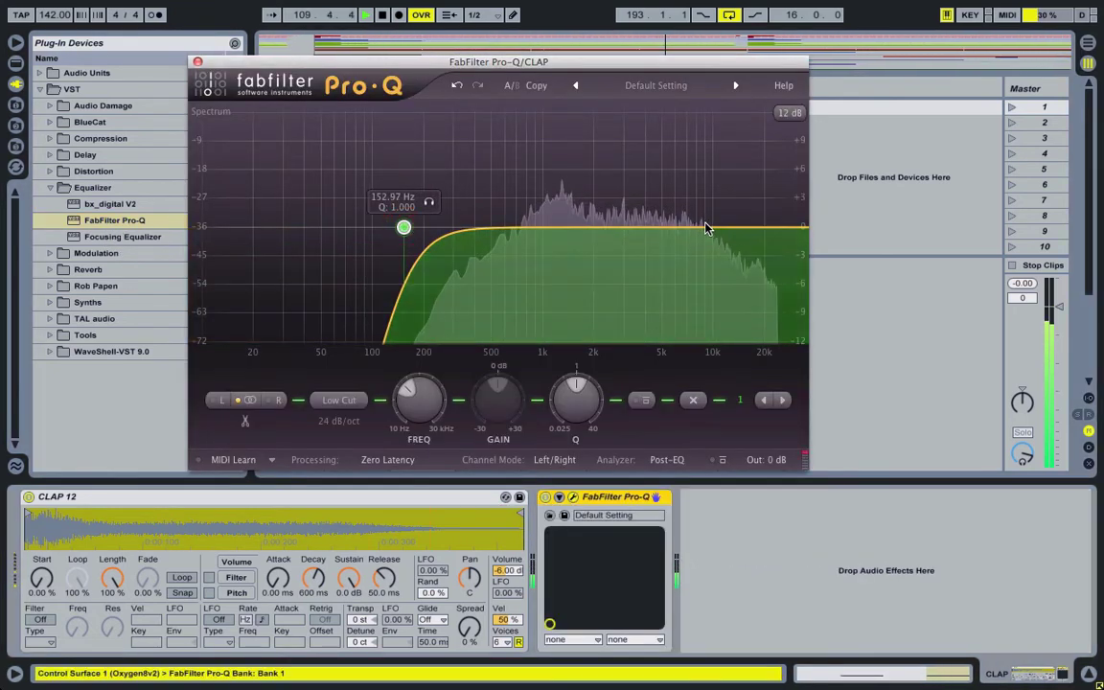
pyautogui.moveTo(693, 228); pyautogui.dragTo(688, 211)
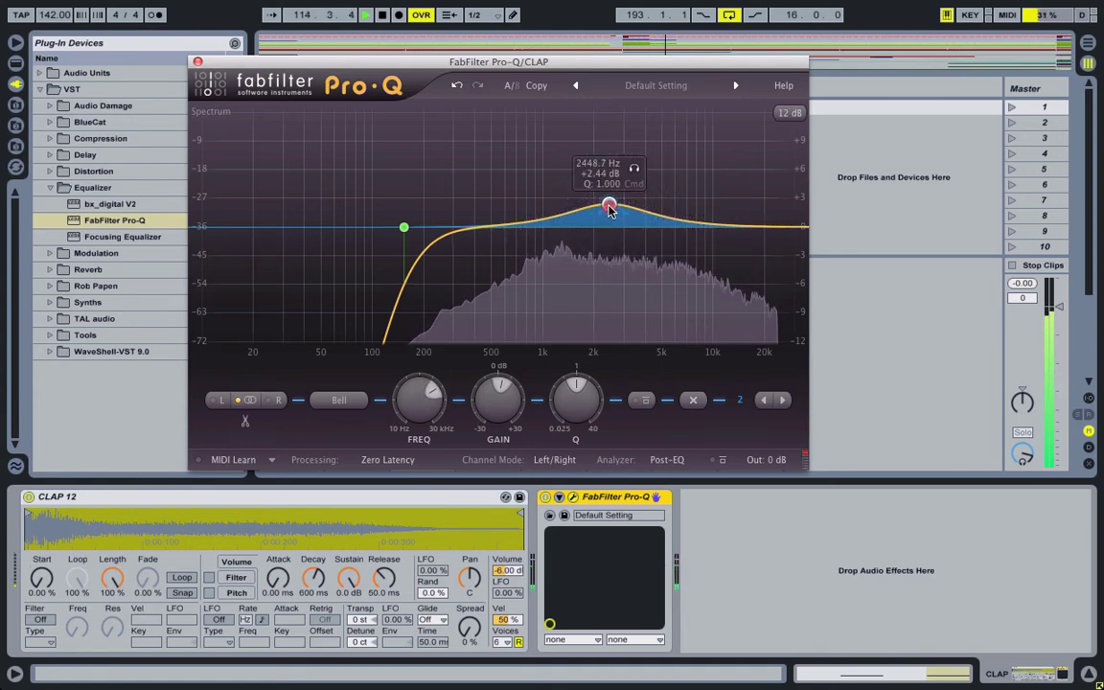
pyautogui.moveTo(644, 209); pyautogui.dragTo(672, 212)
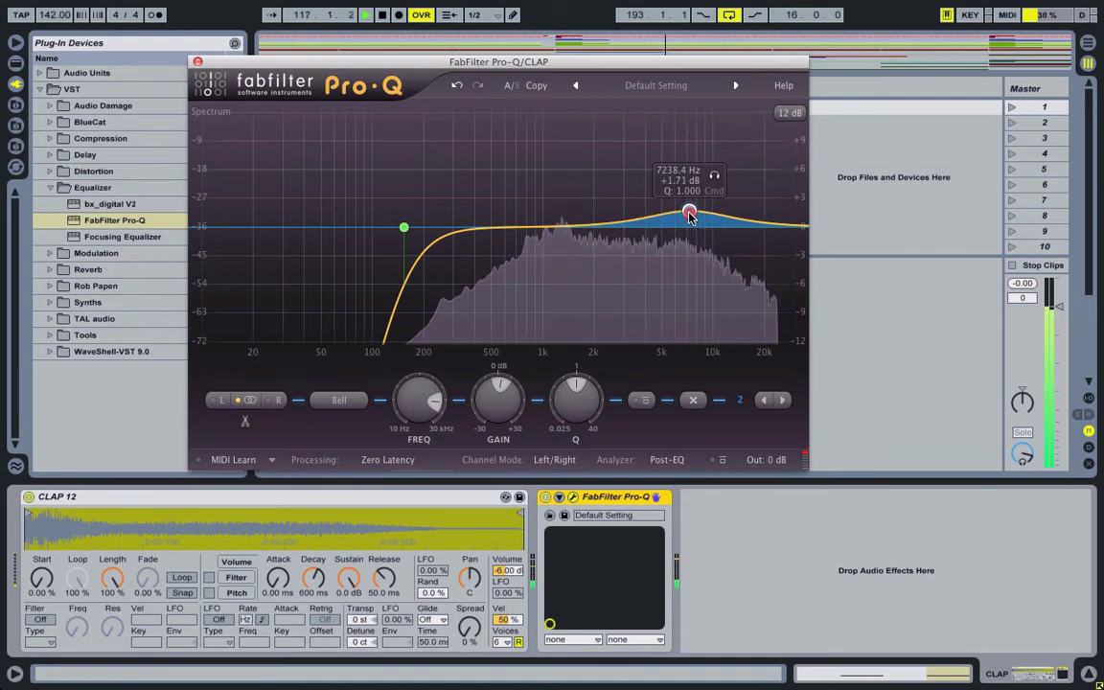
# Set the CLAP Pro-Q bell band's gain to +1.00 dB and compare the sound with that band bypassed and active.
pyautogui.click(576, 410)
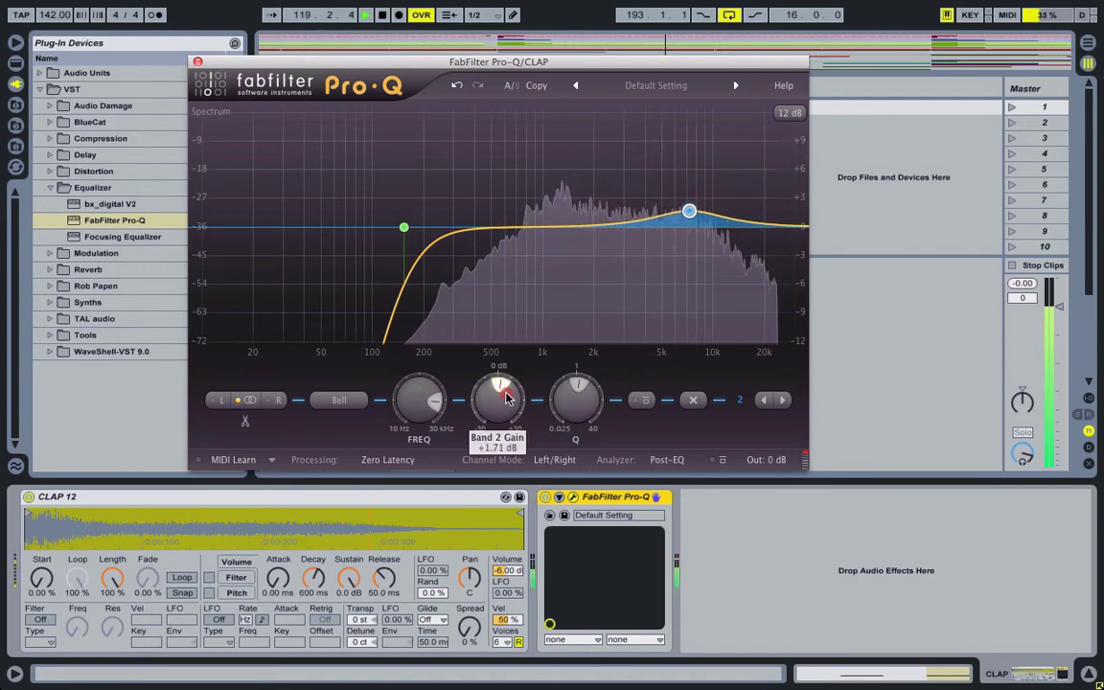
pyautogui.moveTo(508, 399); pyautogui.dragTo(508, 418)
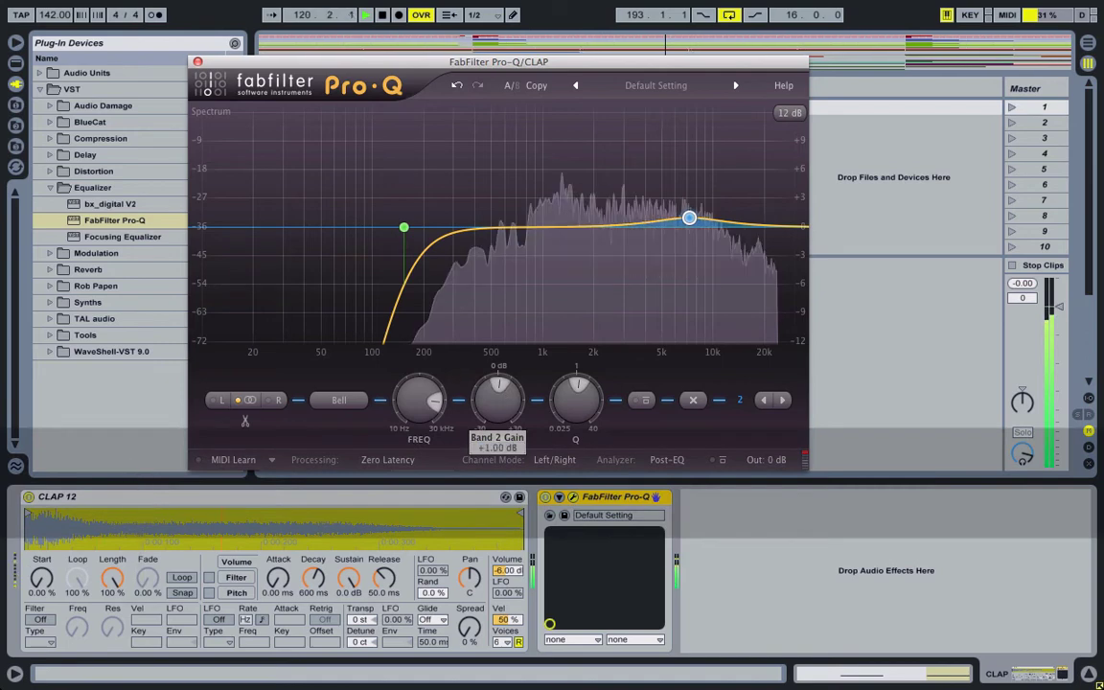
pyautogui.click(643, 402)
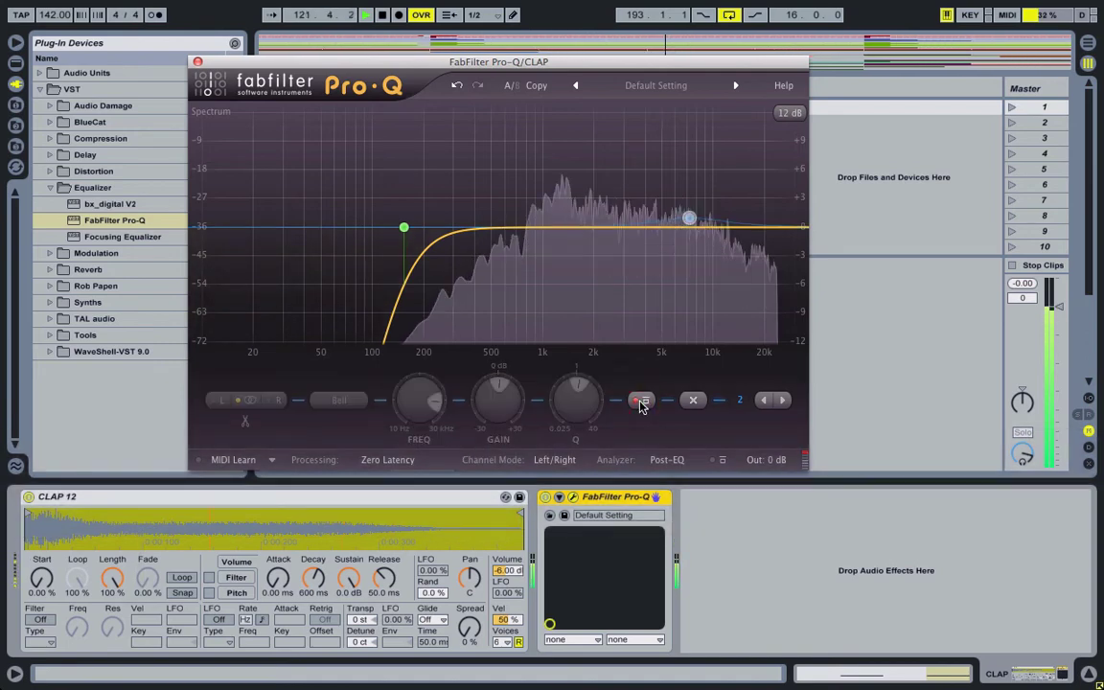
pyautogui.click(643, 401)
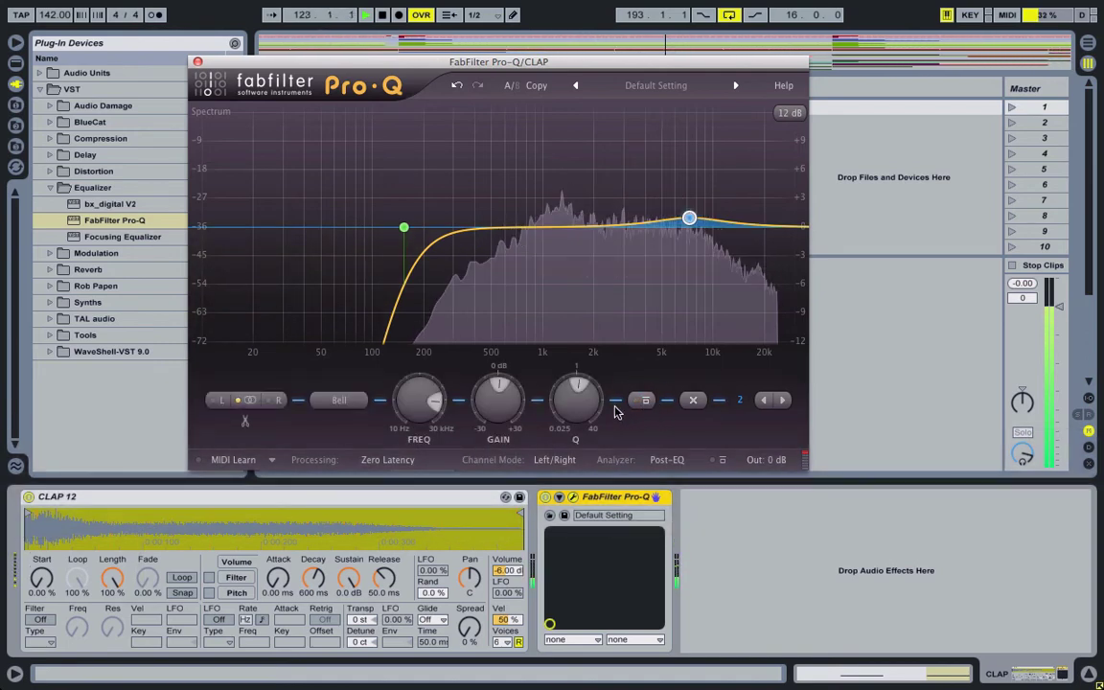
# Set the CLAP Pro-Q bell band's gain to +1.50 dB, compare it bypassed and active, and close the plug-in window.
pyautogui.moveTo(497, 399)
pyautogui.click(497, 447)
pyautogui.write('1')
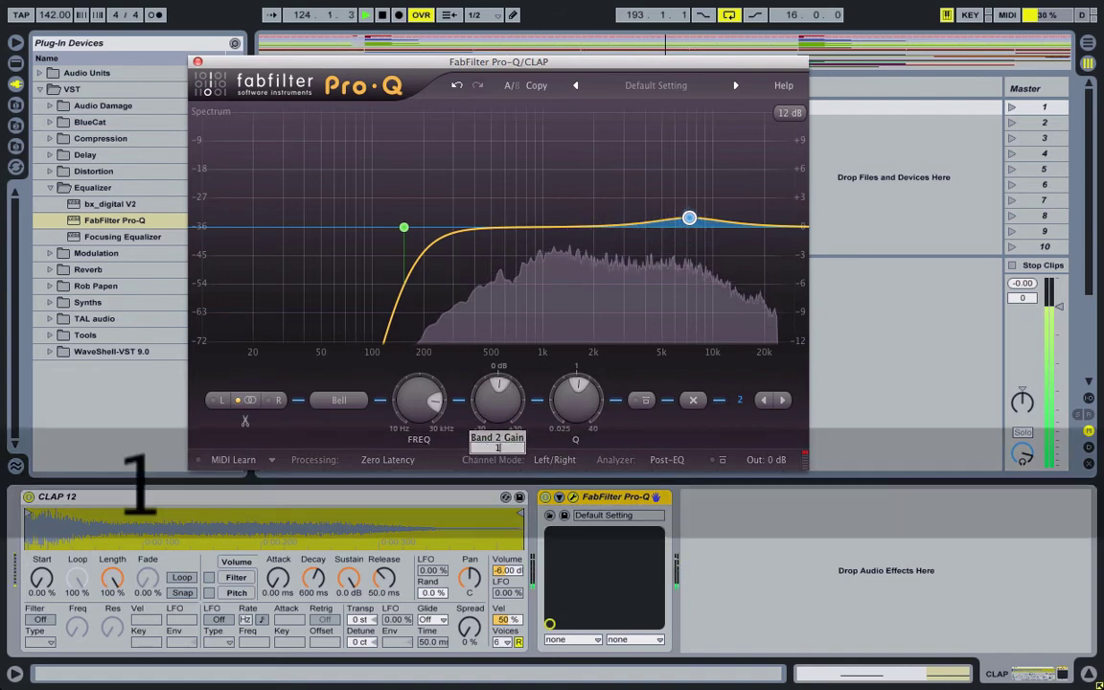
pyautogui.write('.5')
pyautogui.press('Return')
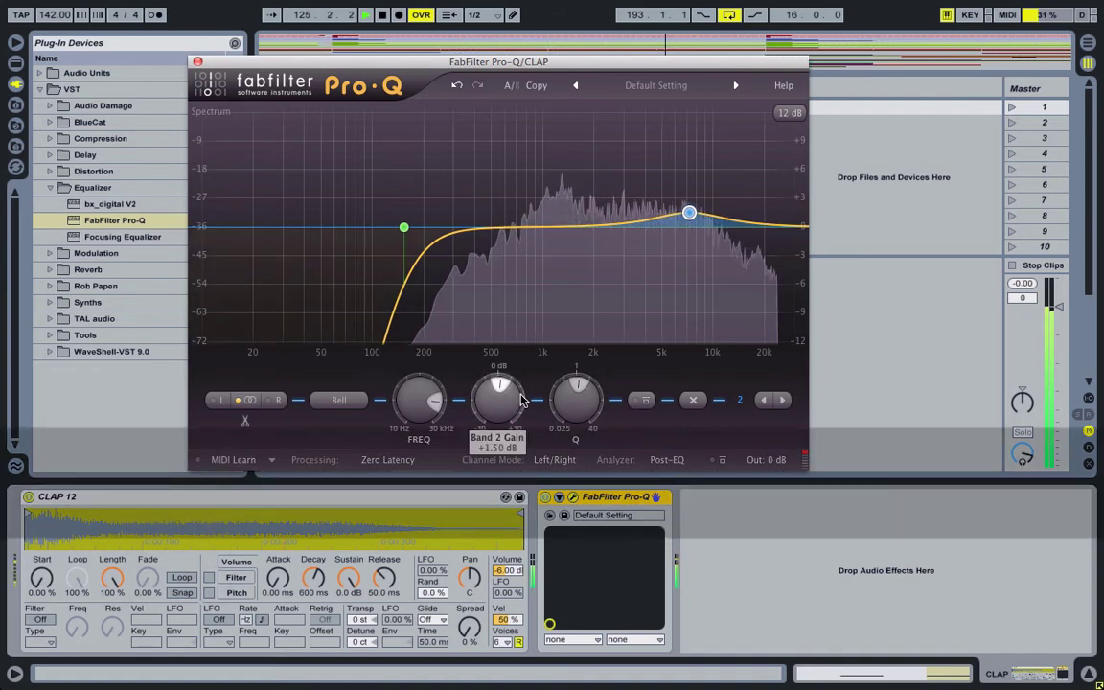
pyautogui.click(643, 401)
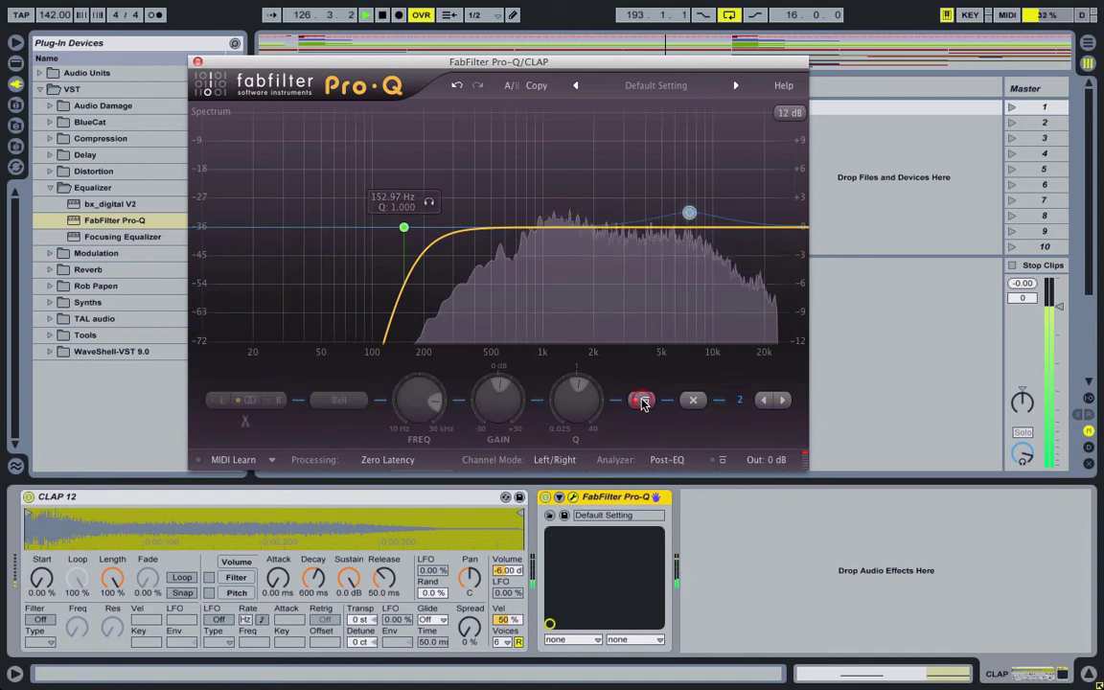
pyautogui.click(643, 400)
pyautogui.click(197, 61)
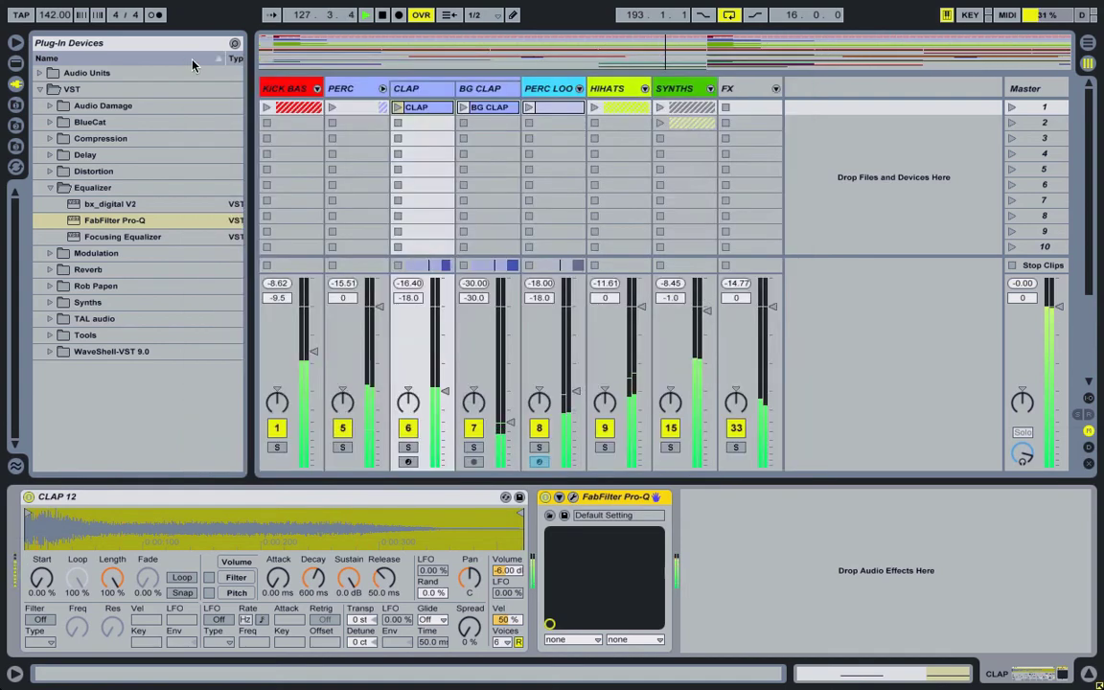
# Fold the PERC group and extend the arrangement loop from bar 1 to bar 233.
pyautogui.click(382, 89)
pyautogui.press('Tab')
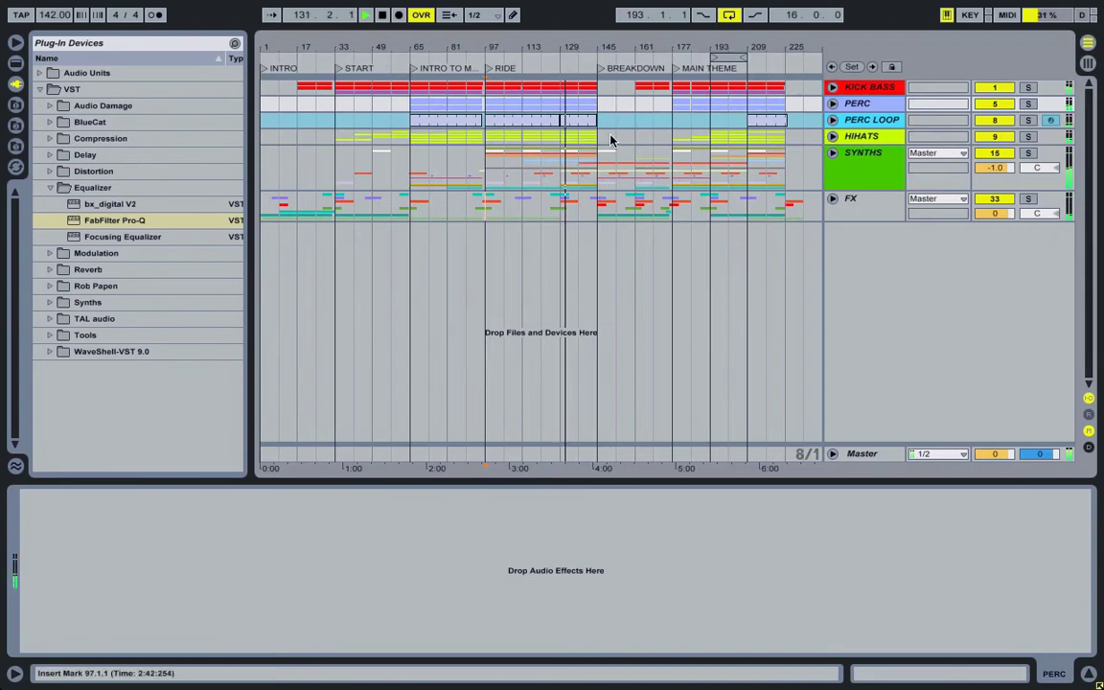
pyautogui.moveTo(714, 58); pyautogui.dragTo(257, 60)
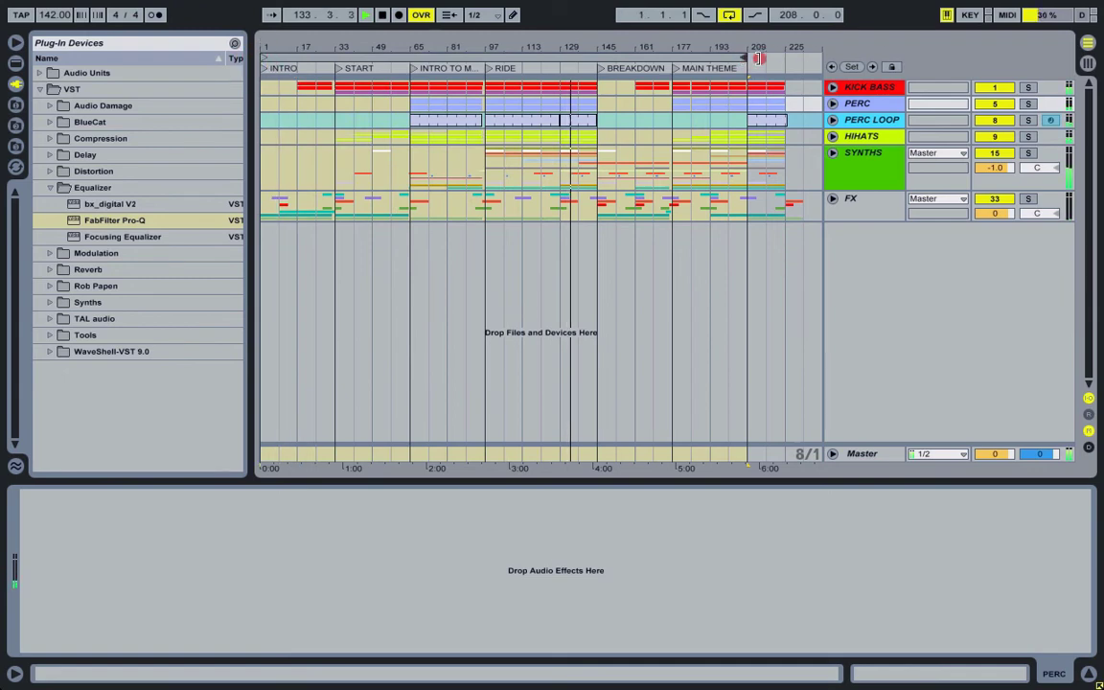
pyautogui.moveTo(758, 57); pyautogui.dragTo(804, 60)
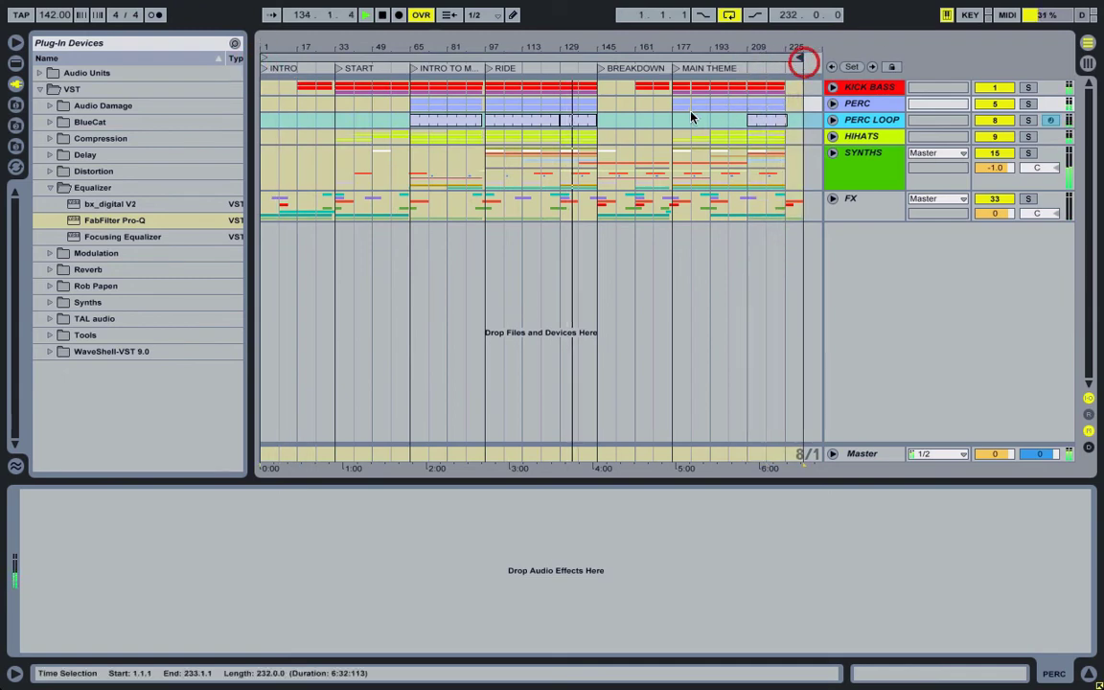
# Play the BREAKDOWN from bar 145, unfold the FX group in the mixer, and raise the BOOM track's volume to -6.0 dB.
pyautogui.click(596, 140)
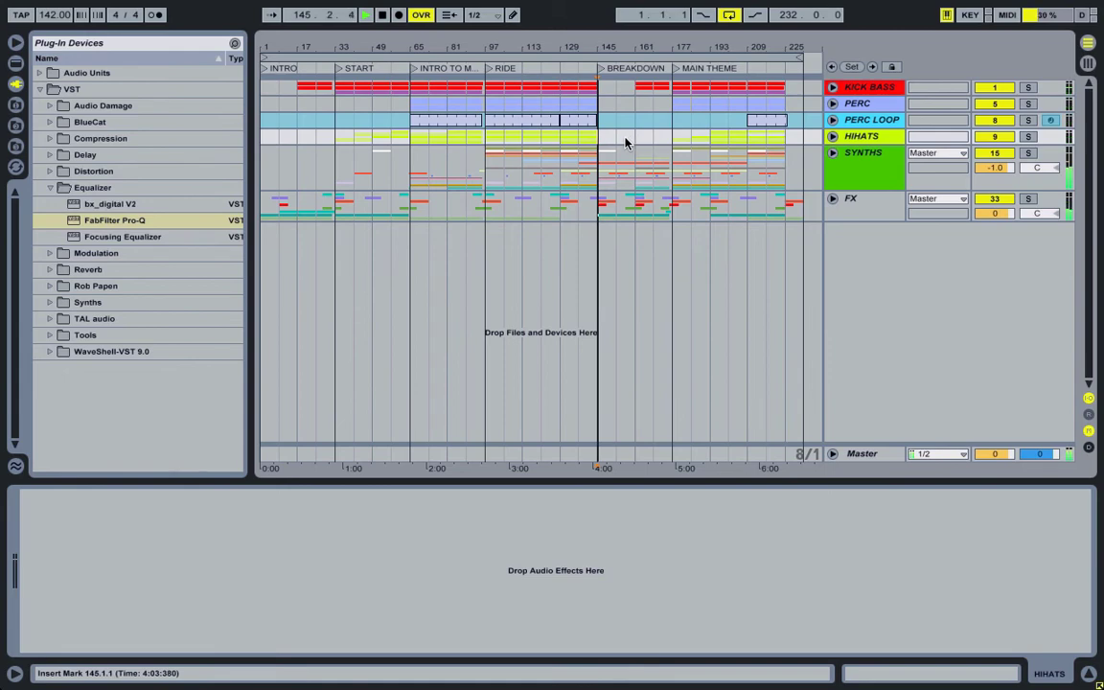
pyautogui.press('Tab')
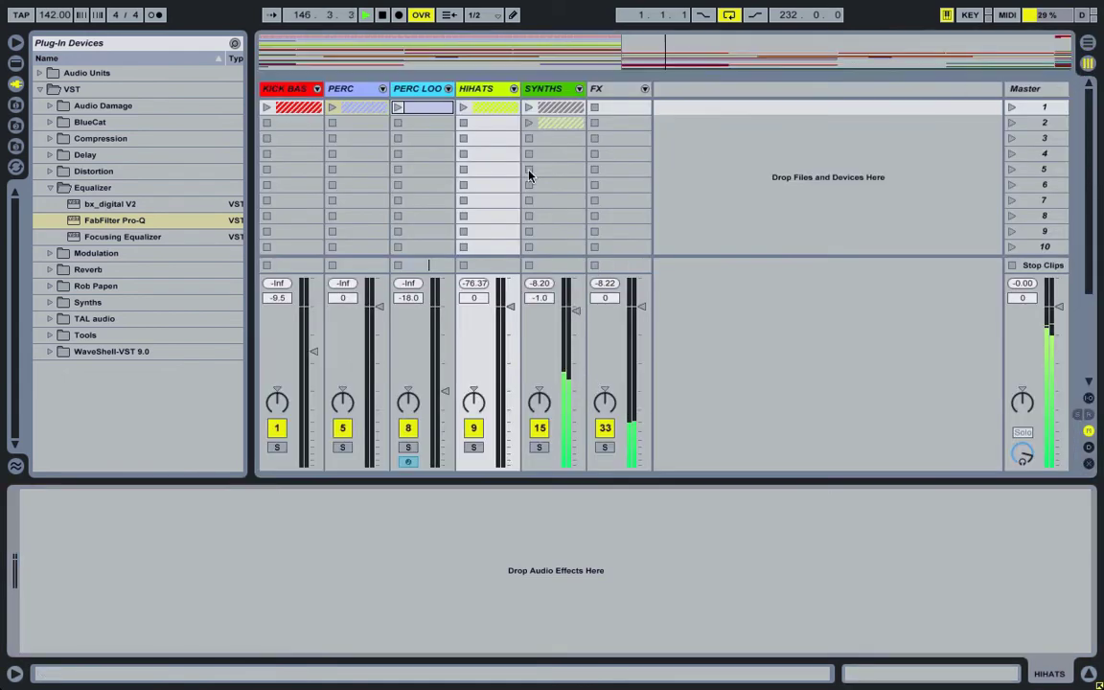
pyautogui.click(645, 89)
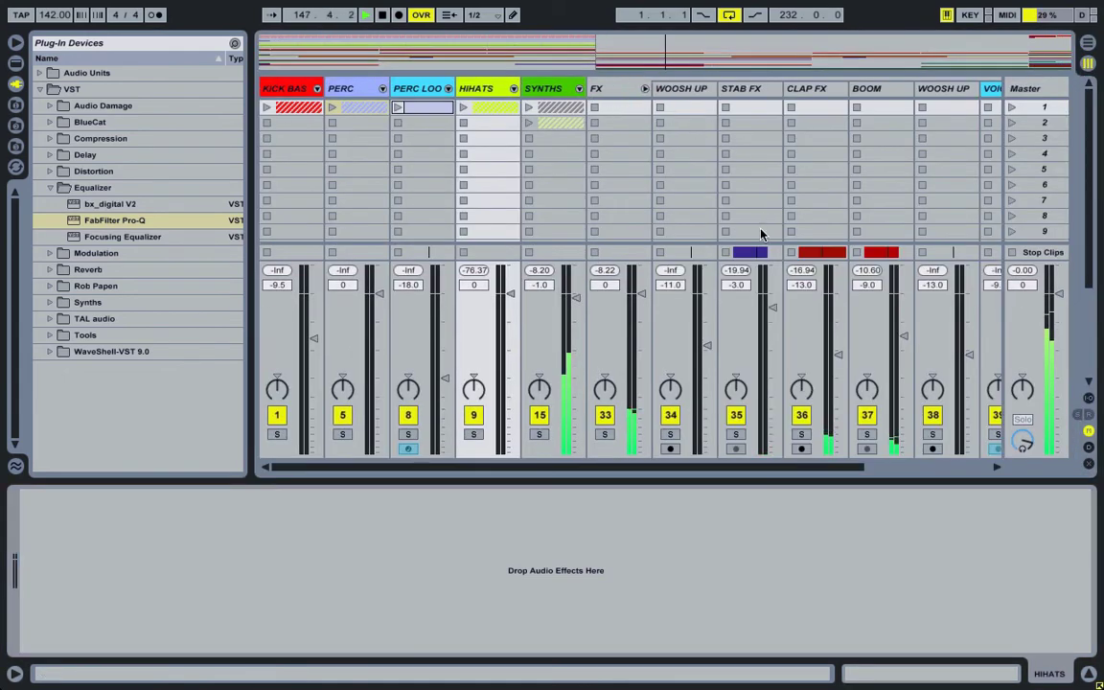
pyautogui.press('space')
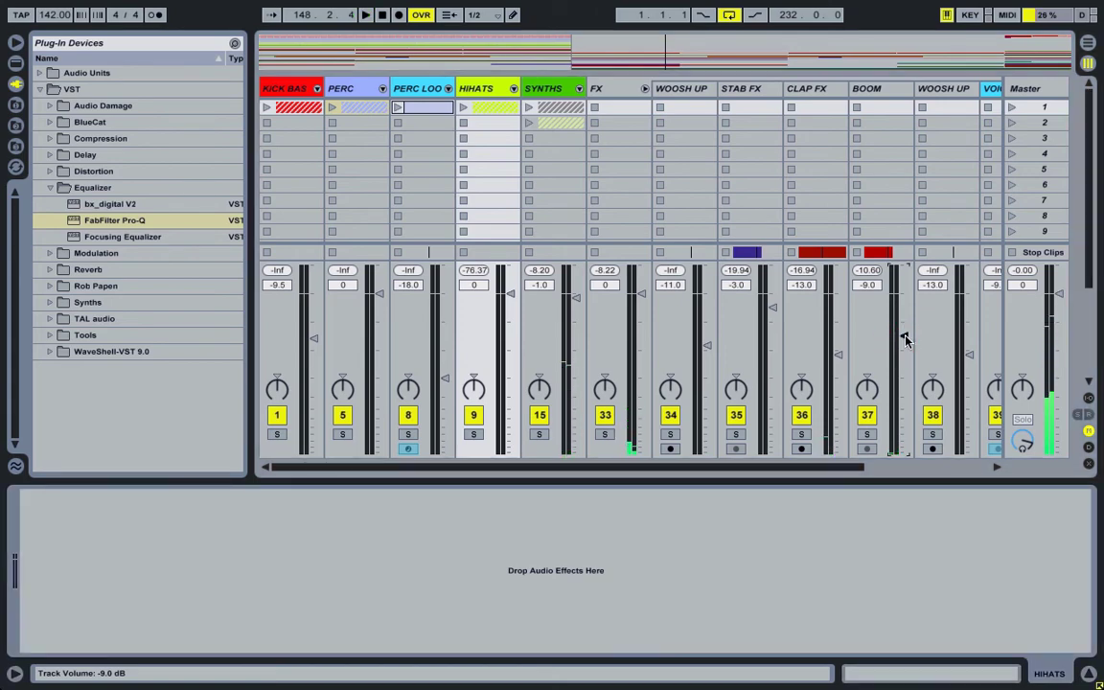
pyautogui.press('Tab')
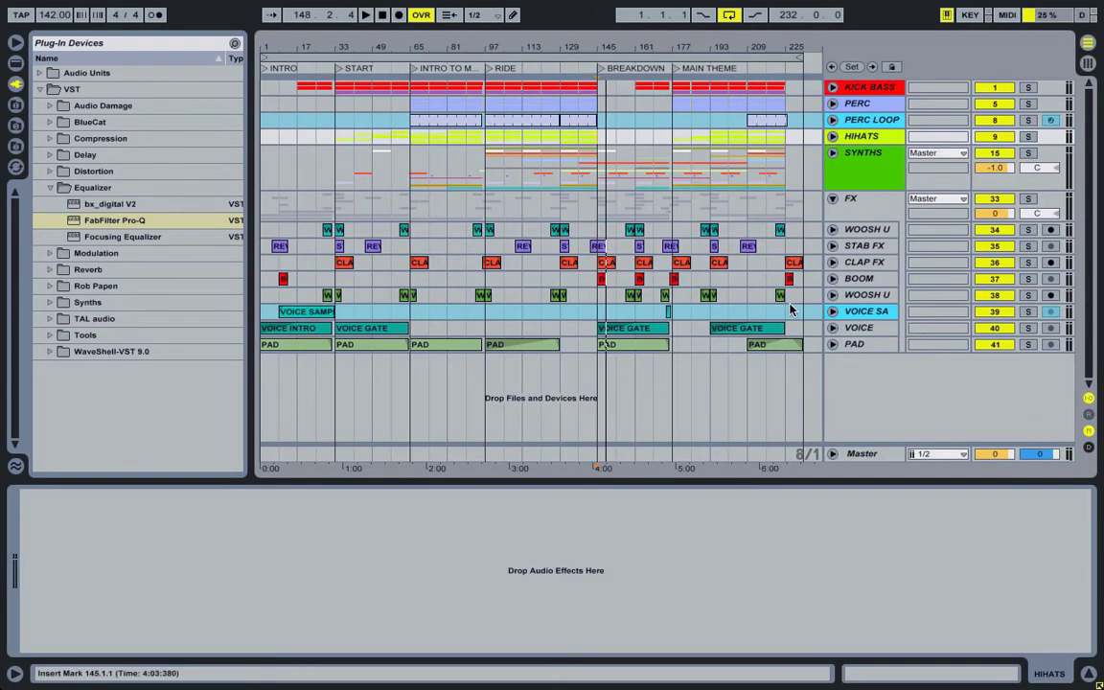
# Replay the BREAKDOWN from bar 145 to check the BOOM and group levels in the mixer, and fold the FX group.
pyautogui.click(598, 182)
pyautogui.press('space')
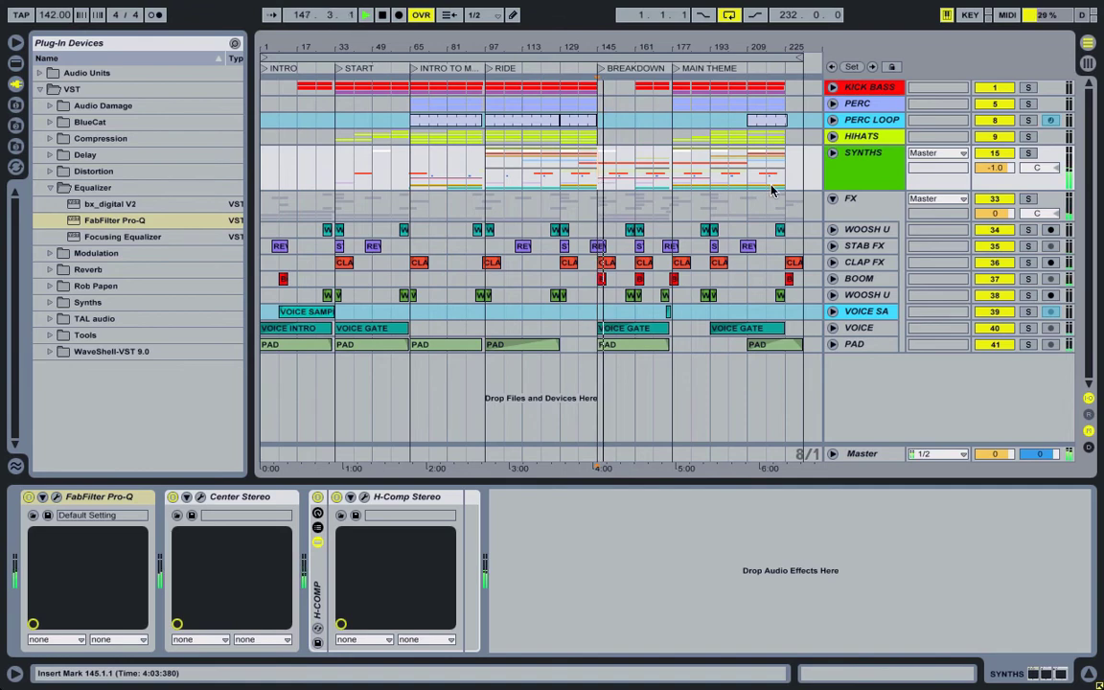
pyautogui.press('Tab')
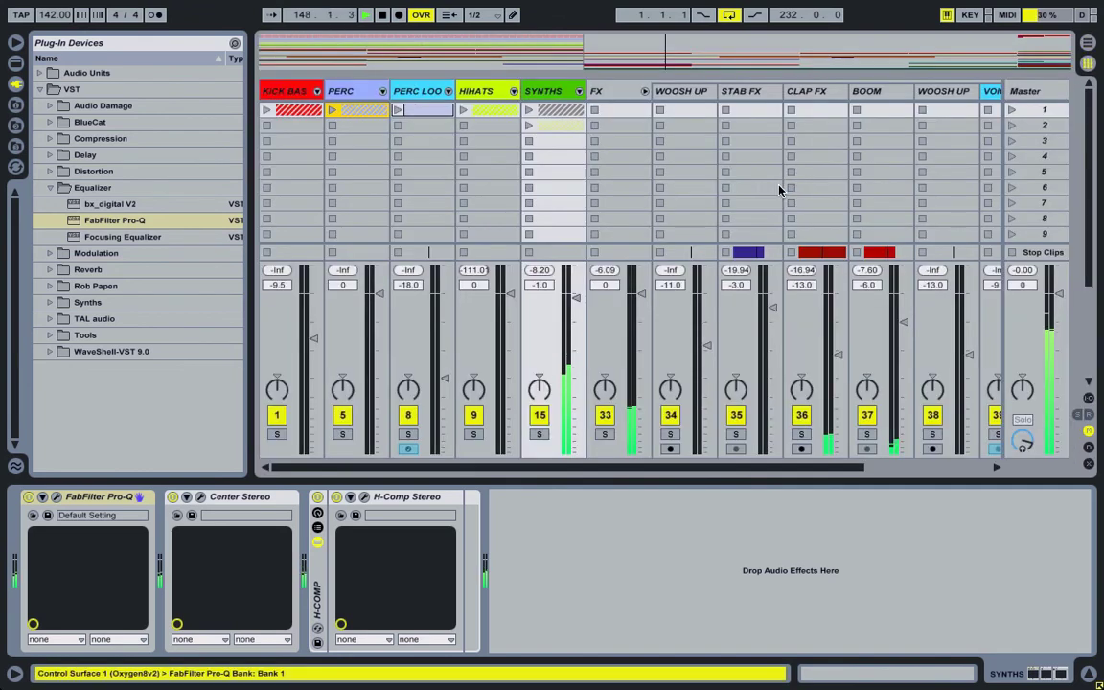
pyautogui.click(645, 91)
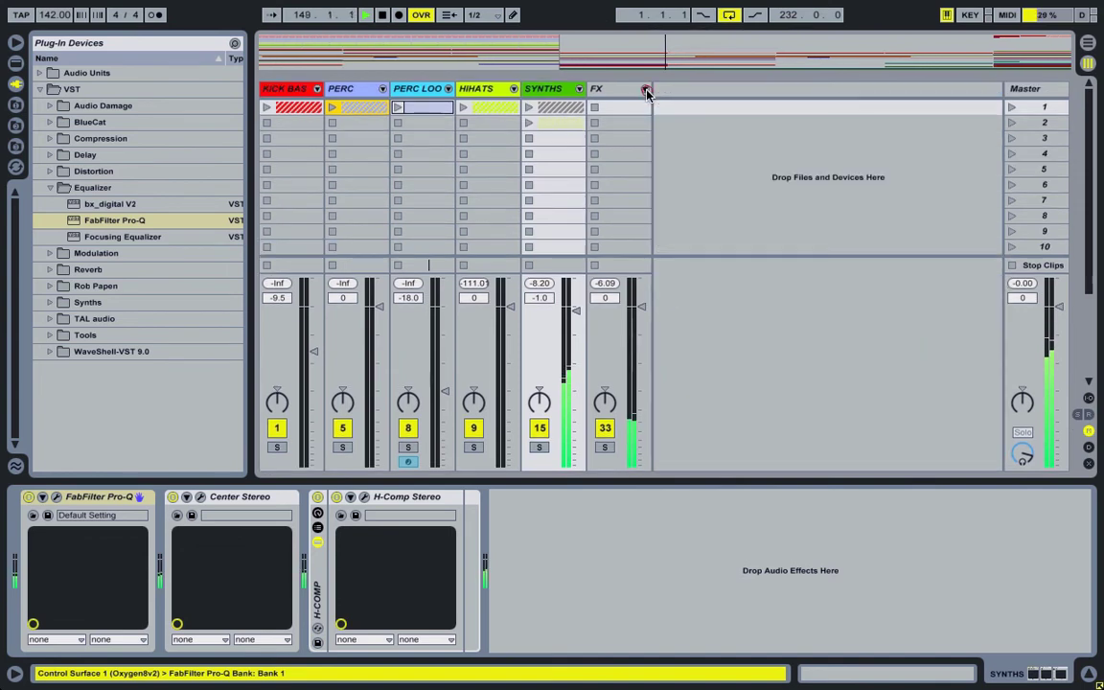
# Unfold the SYNTHS group, delete the PONG clip at bar 145 in the arrangement, fold the group, and return to the mixer.
pyautogui.click(1088, 42)
pyautogui.click(703, 45)
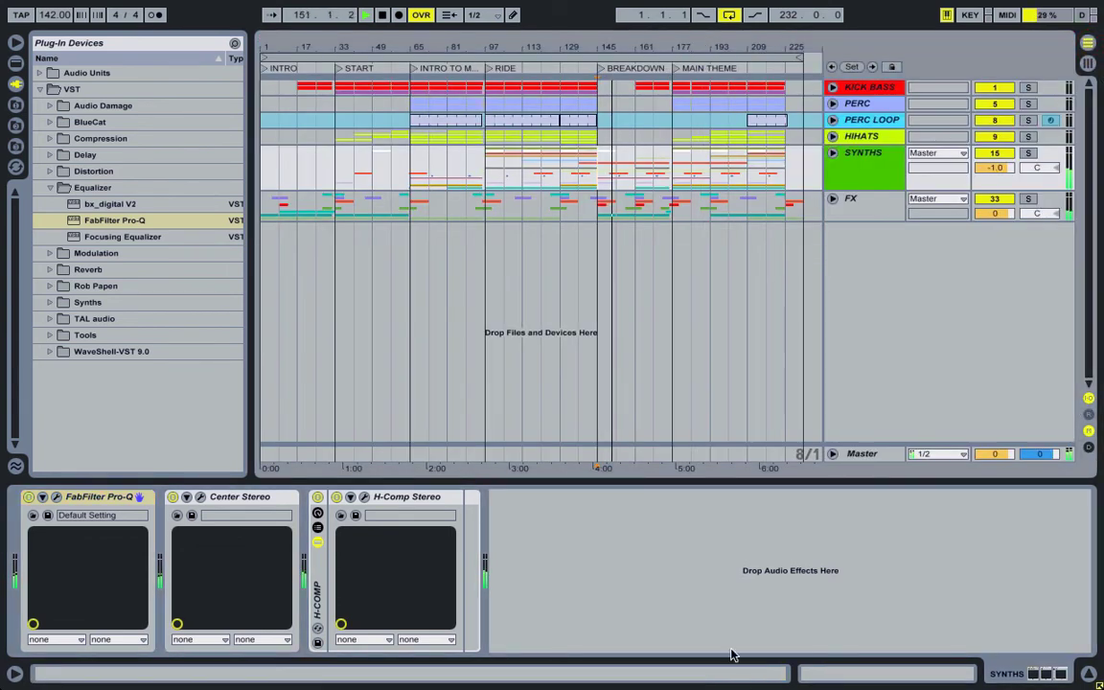
pyautogui.click(833, 155)
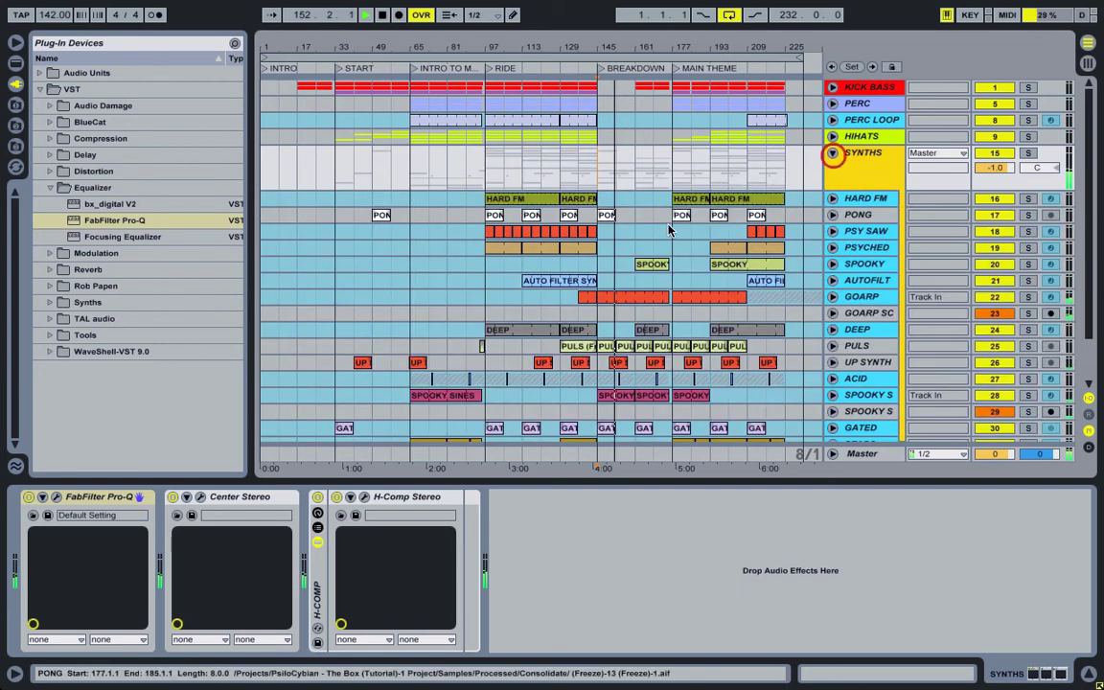
pyautogui.click(605, 220)
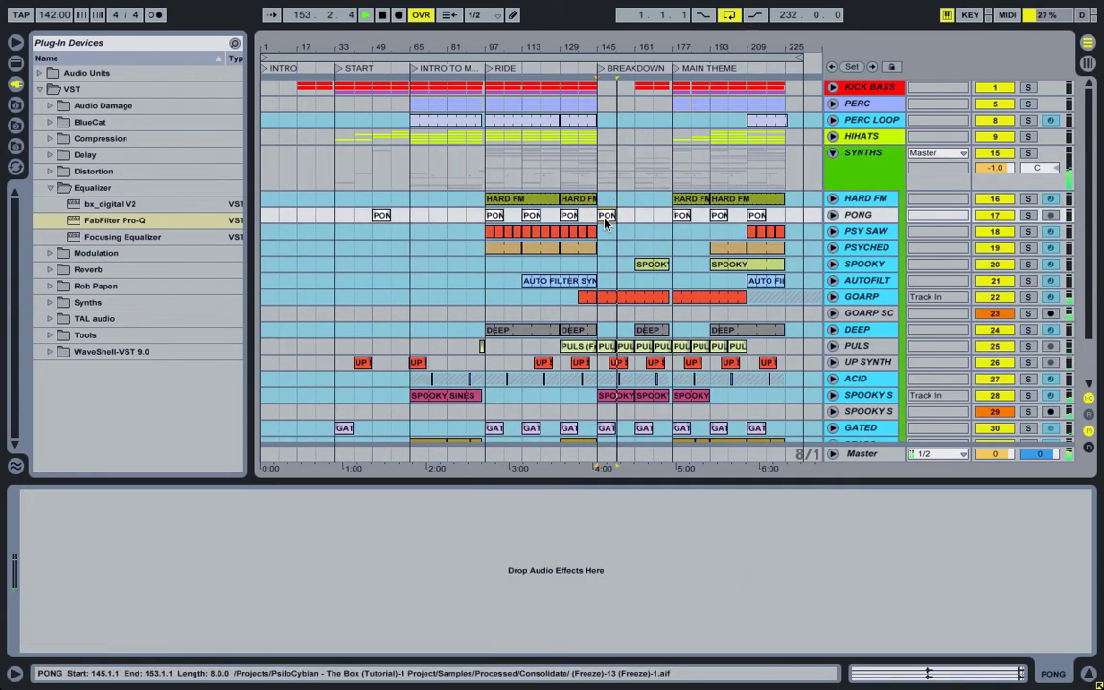
pyautogui.click(605, 219)
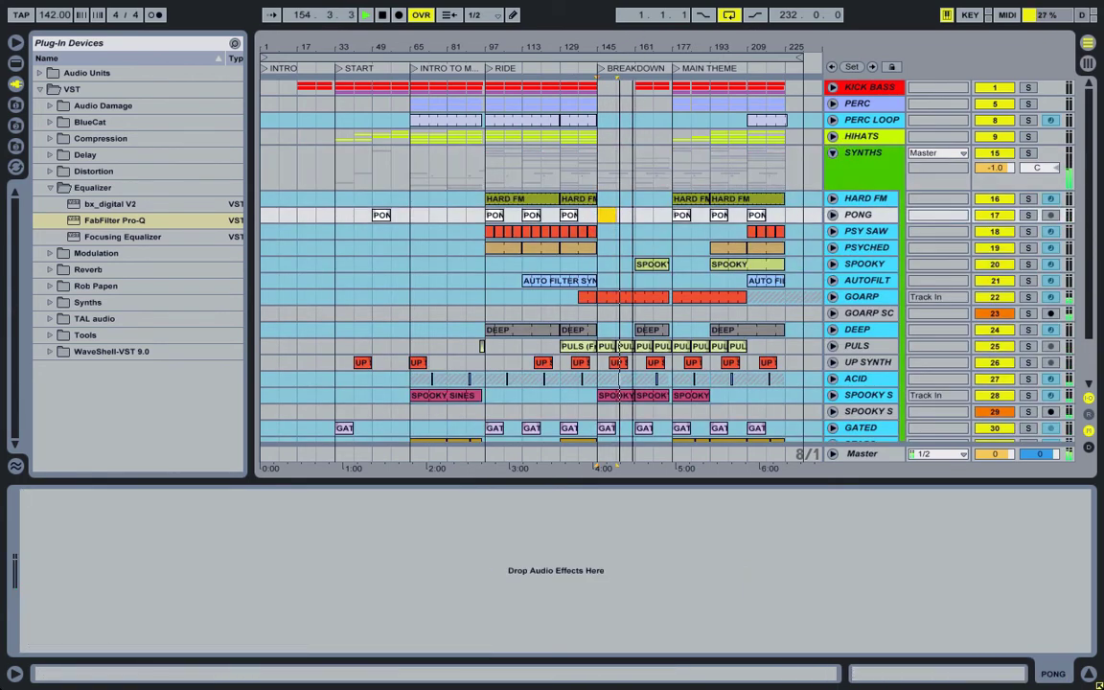
pyautogui.scroll(-3, 652, 252)
pyautogui.scroll(3, 652, 251)
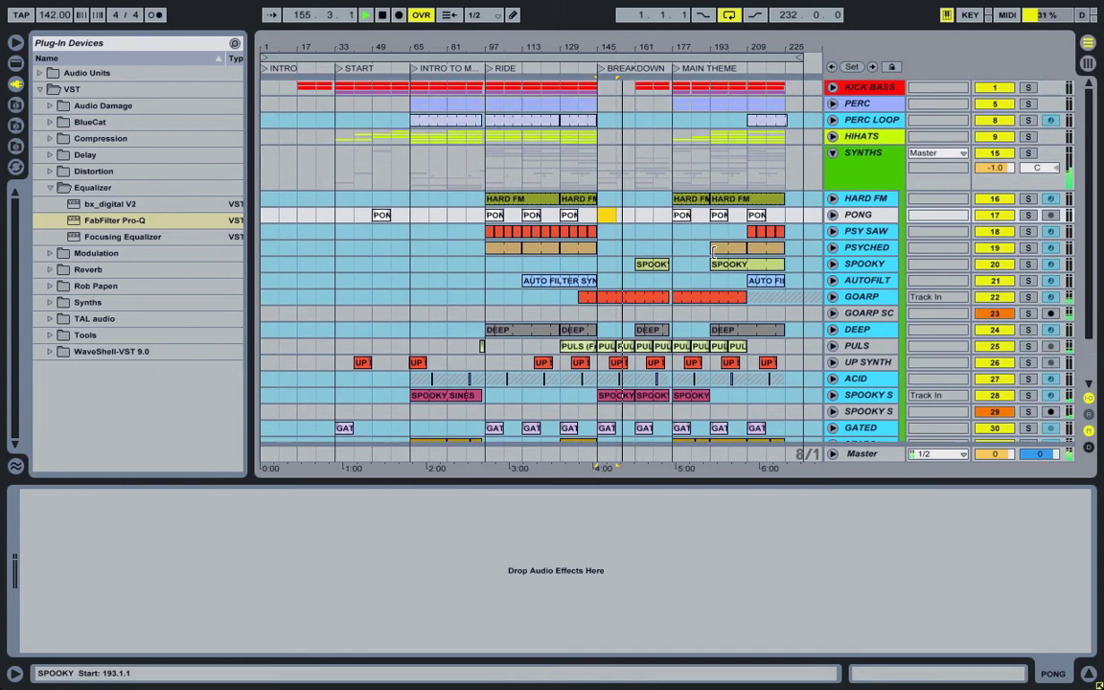
pyautogui.click(834, 153)
pyautogui.press('Tab')
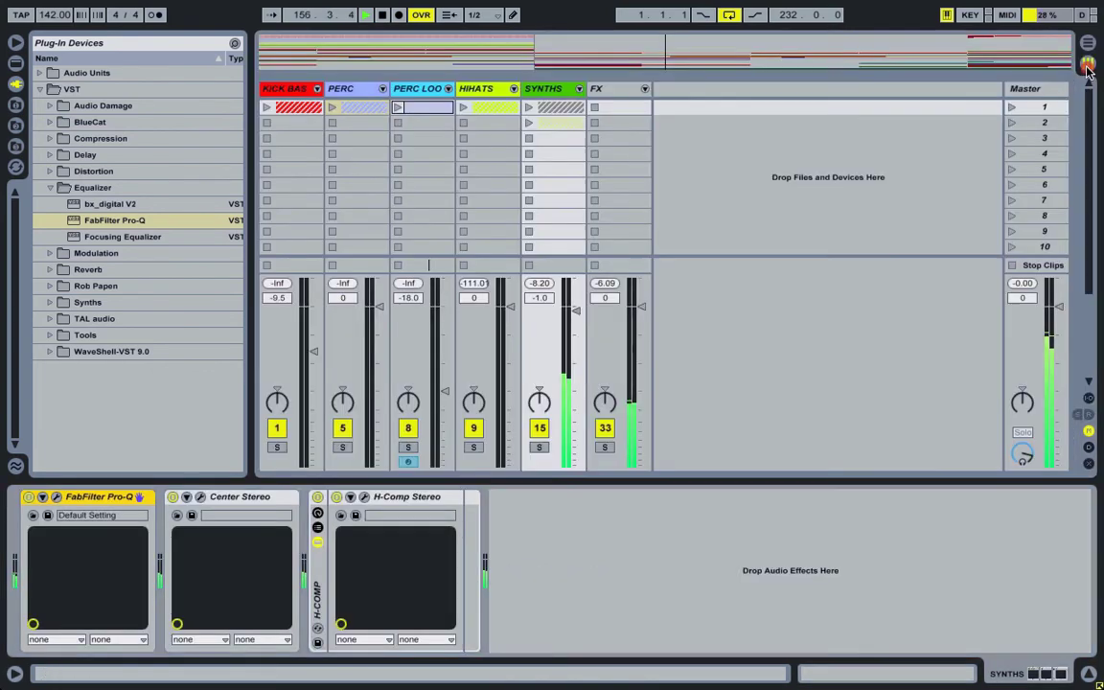
# Examine the breakdown's spectrum in the master's Voxengo SPAN and its second Pro-Q, closing each plug-in window.
pyautogui.click(1025, 91)
pyautogui.click(778, 496)
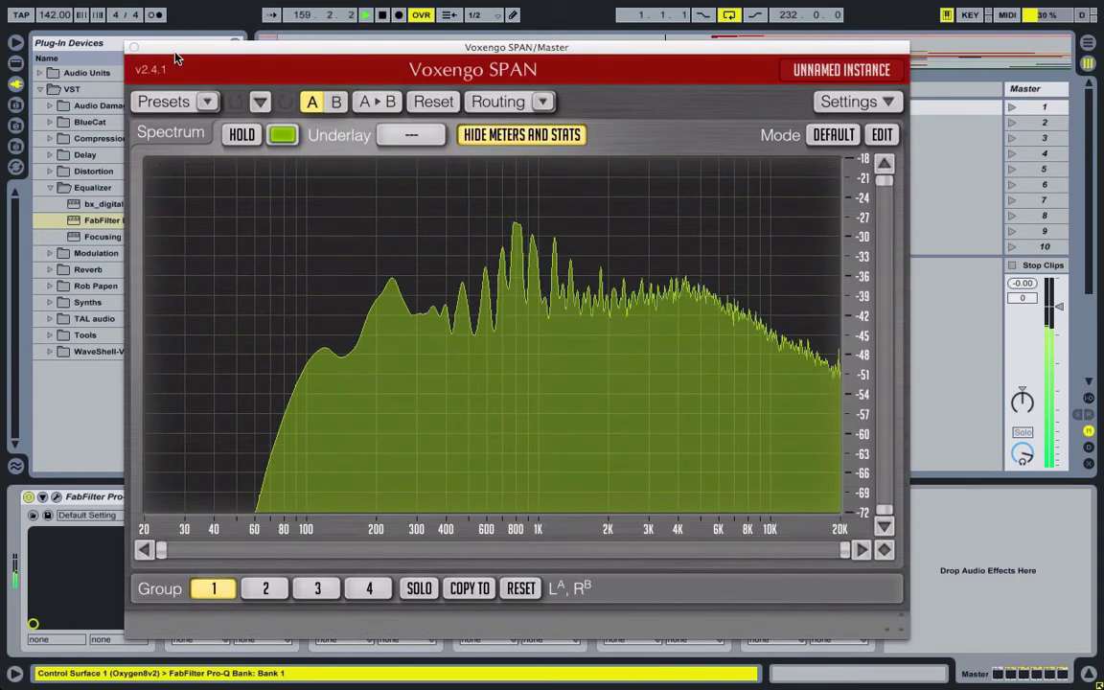
pyautogui.click(135, 48)
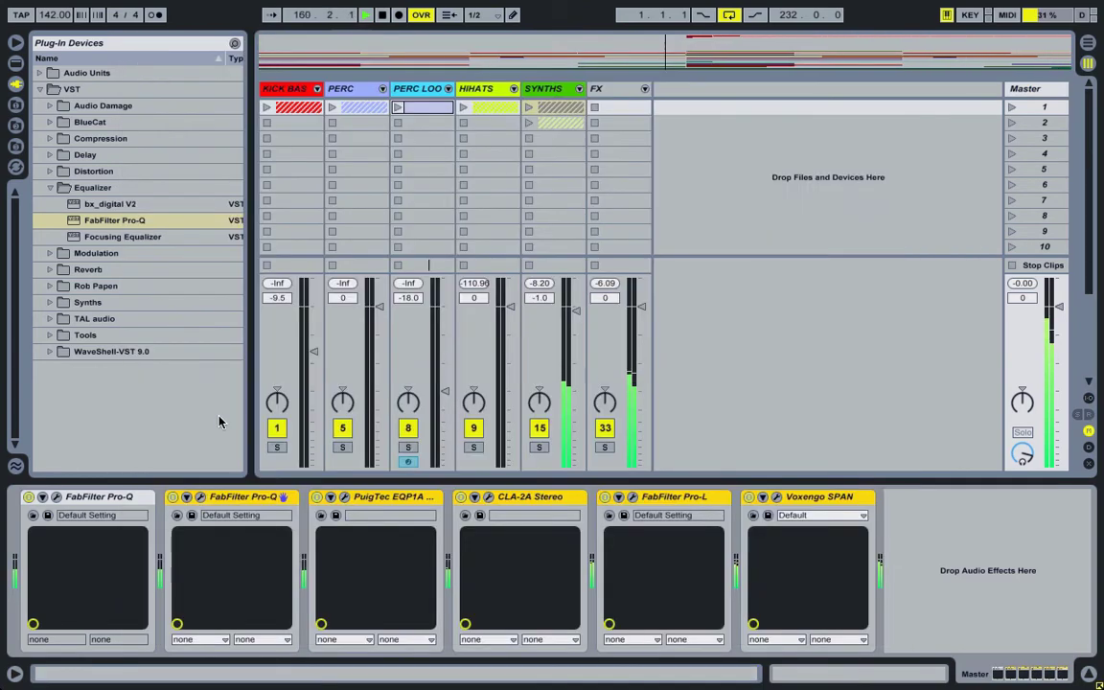
pyautogui.click(201, 496)
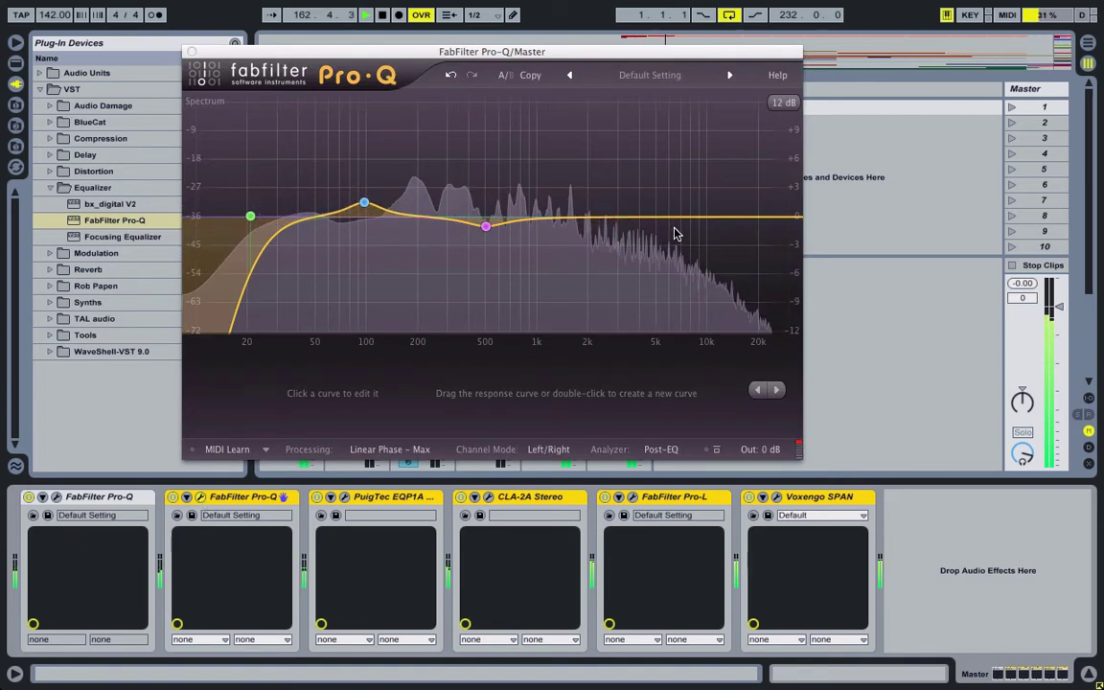
pyautogui.click(192, 51)
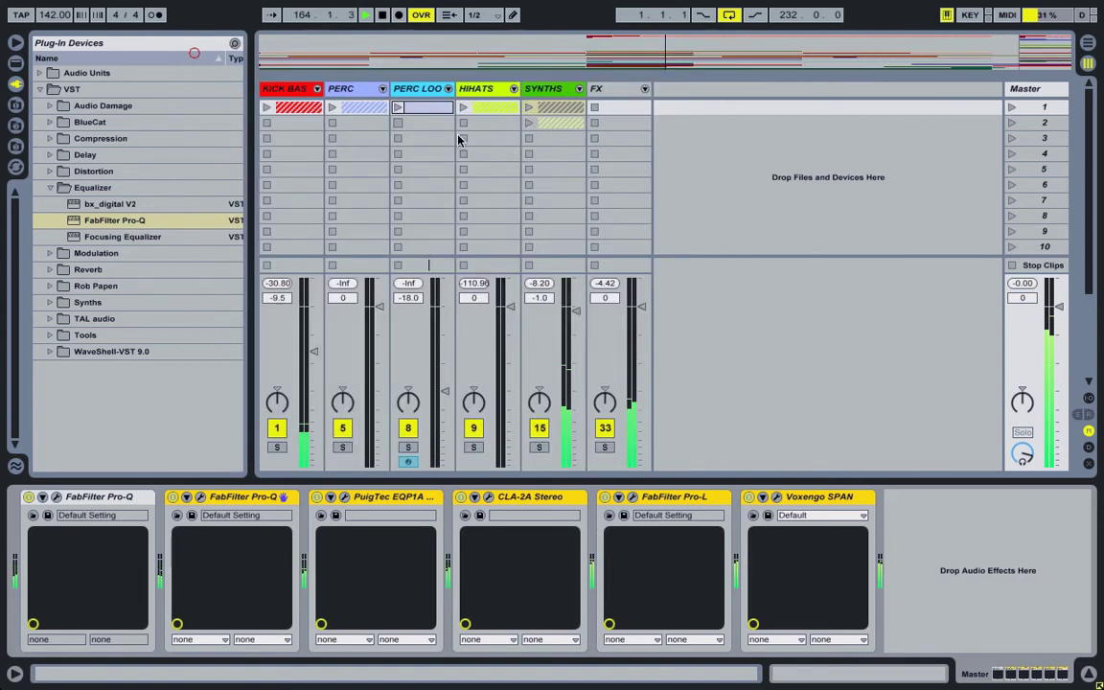
# Review the EQ curve of the Pro-Q on the SYNTHS group and close its window.
pyautogui.click(546, 88)
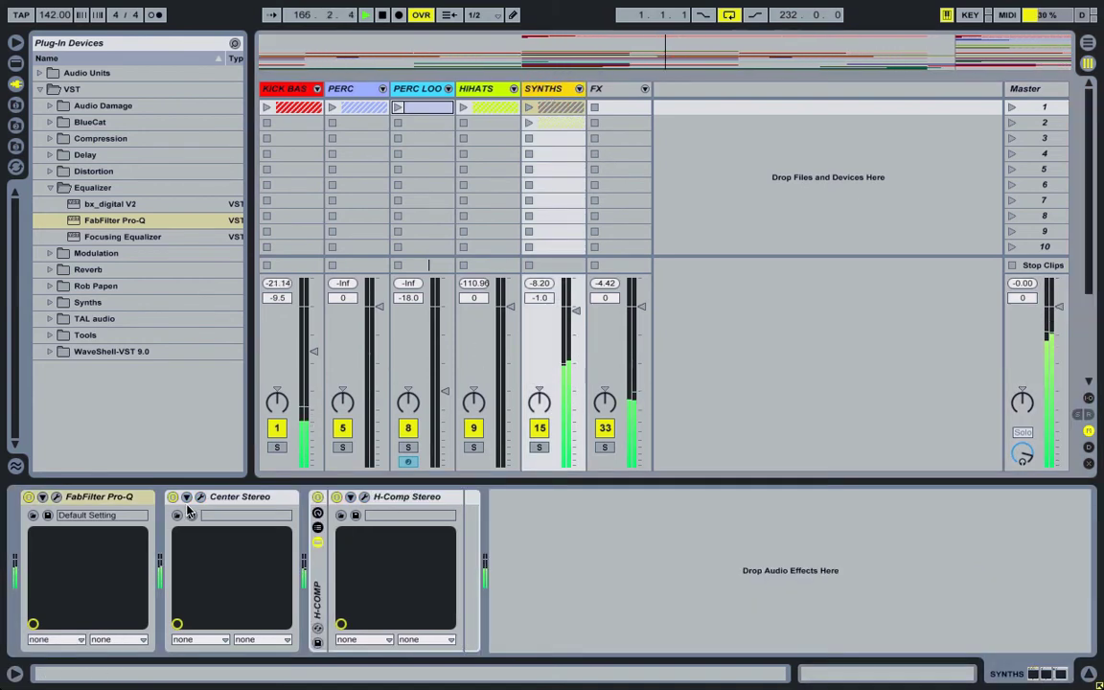
pyautogui.click(57, 498)
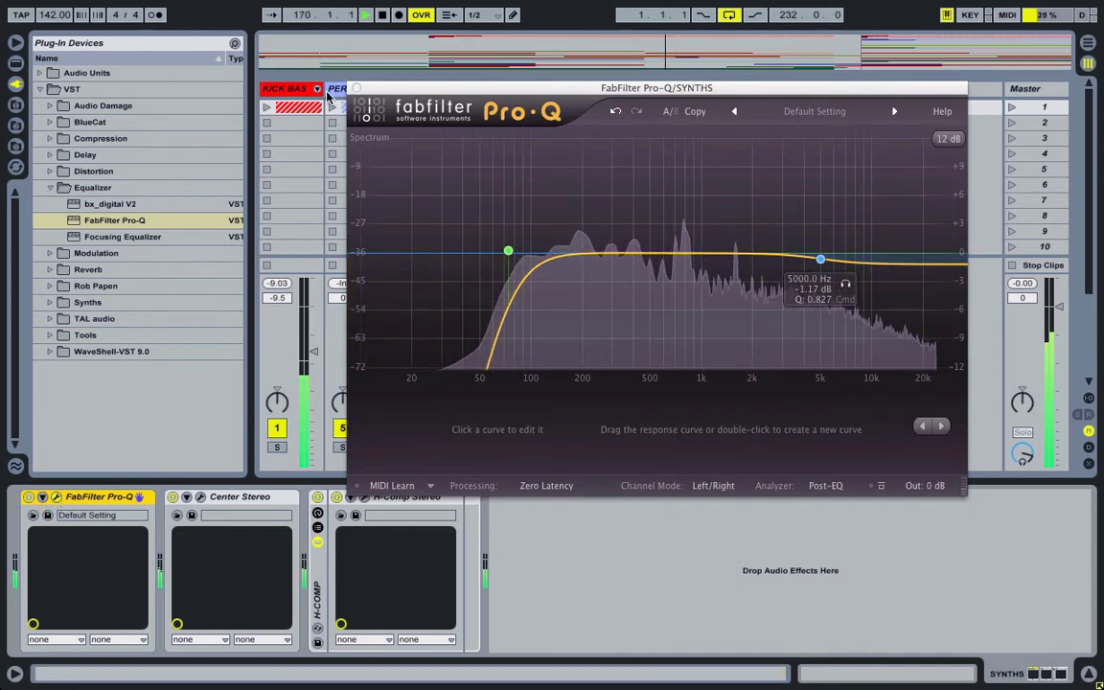
pyautogui.click(356, 87)
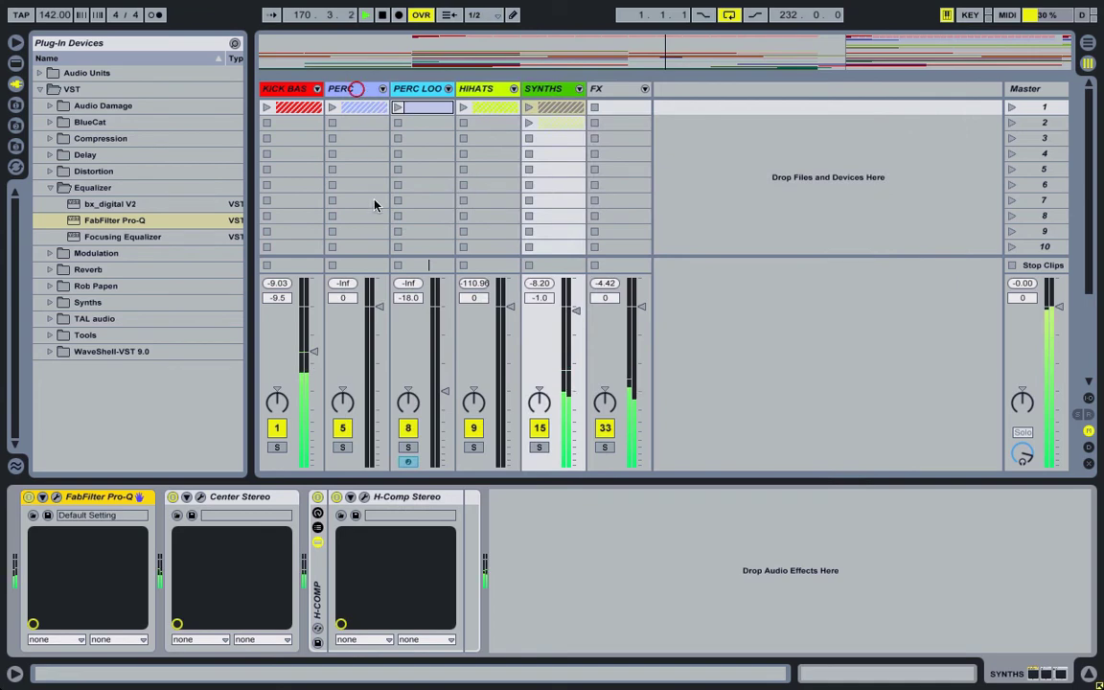
# In the SYNTHS group's Center Stereo plug-in, adjust the SIDES fader slightly above 0 and turn PUNCH toward SIDES.
pyautogui.click(200, 497)
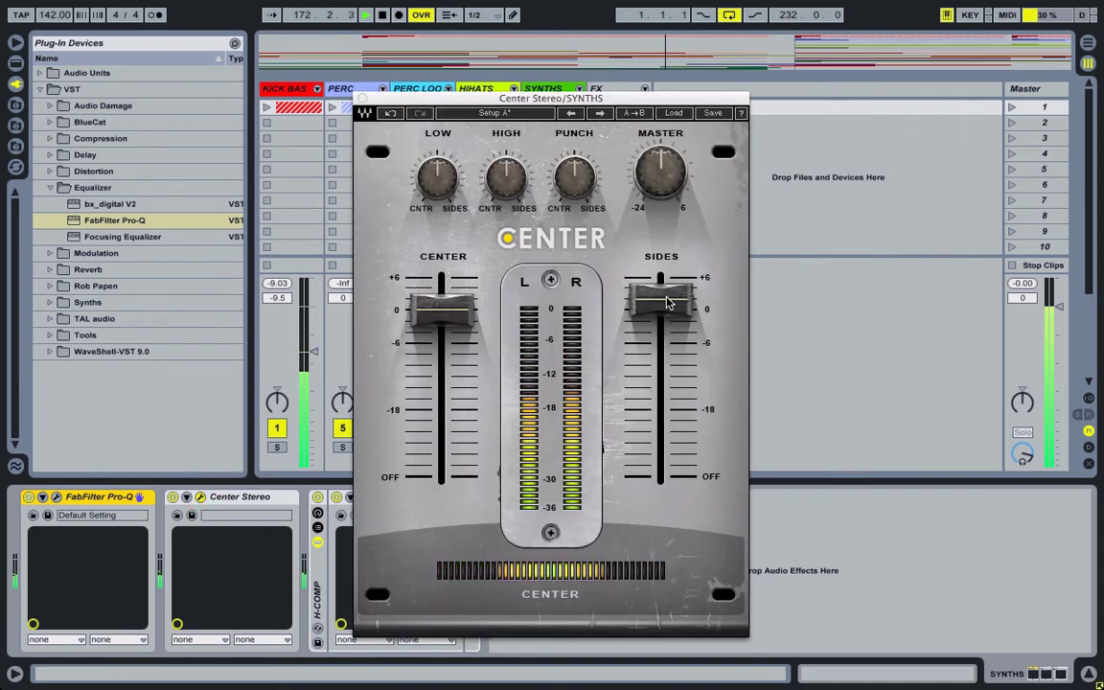
pyautogui.moveTo(668, 303); pyautogui.dragTo(668, 299)
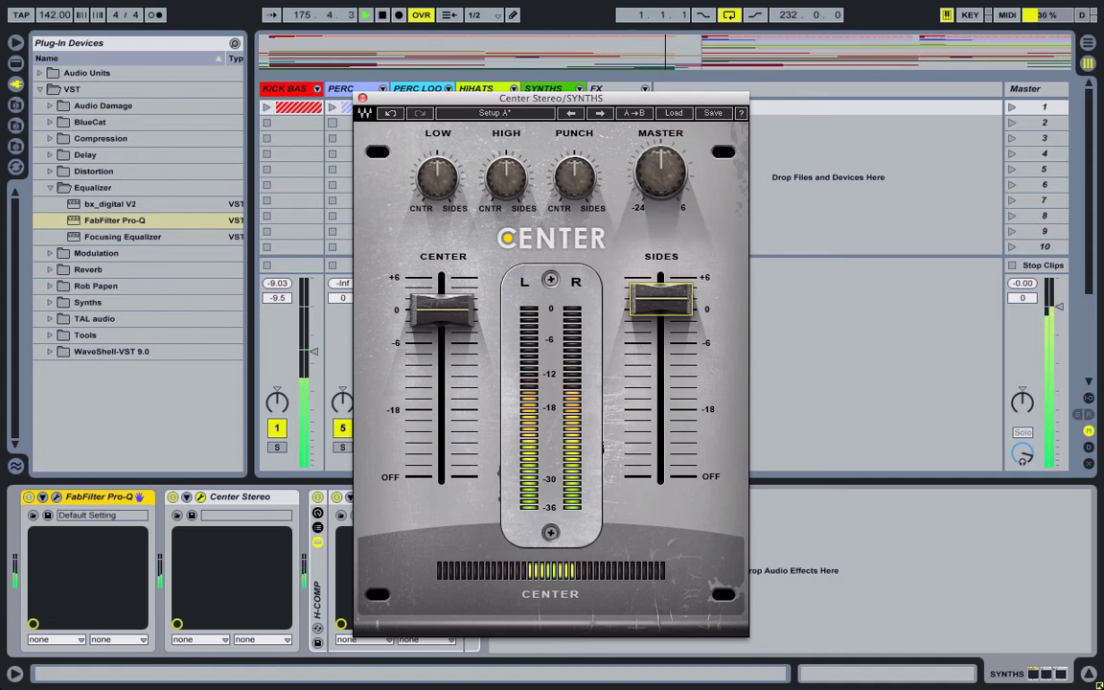
pyautogui.moveTo(575, 173); pyautogui.dragTo(574, 158)
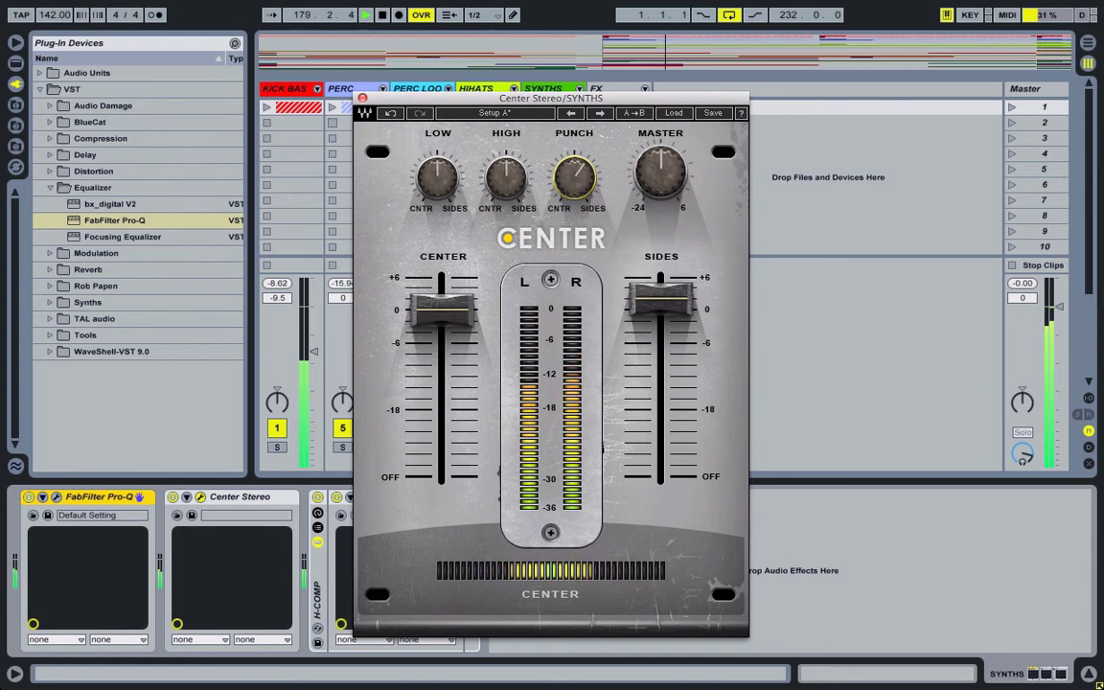
# Set PUNCH to 55.2 in the SYNTHS group's Center Stereo plug-in and close its window.
pyautogui.moveTo(574, 176)
pyautogui.mouseDown()
pyautogui.moveTo(574, 140)
pyautogui.moveTo(575, 185)
pyautogui.mouseUp()
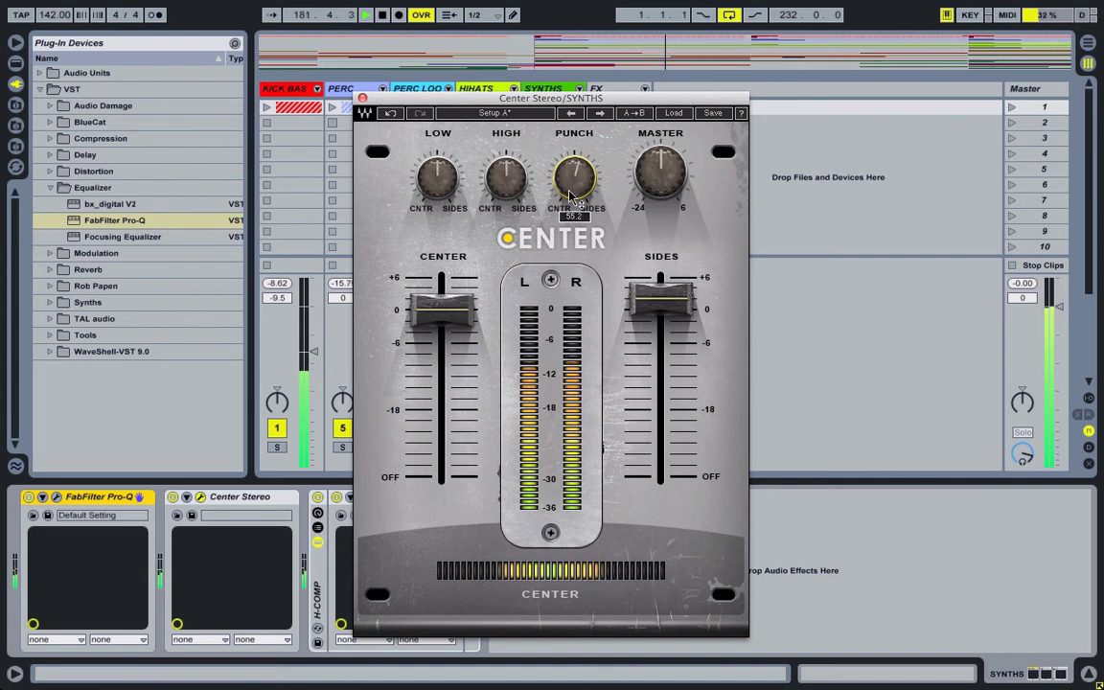
pyautogui.click(363, 97)
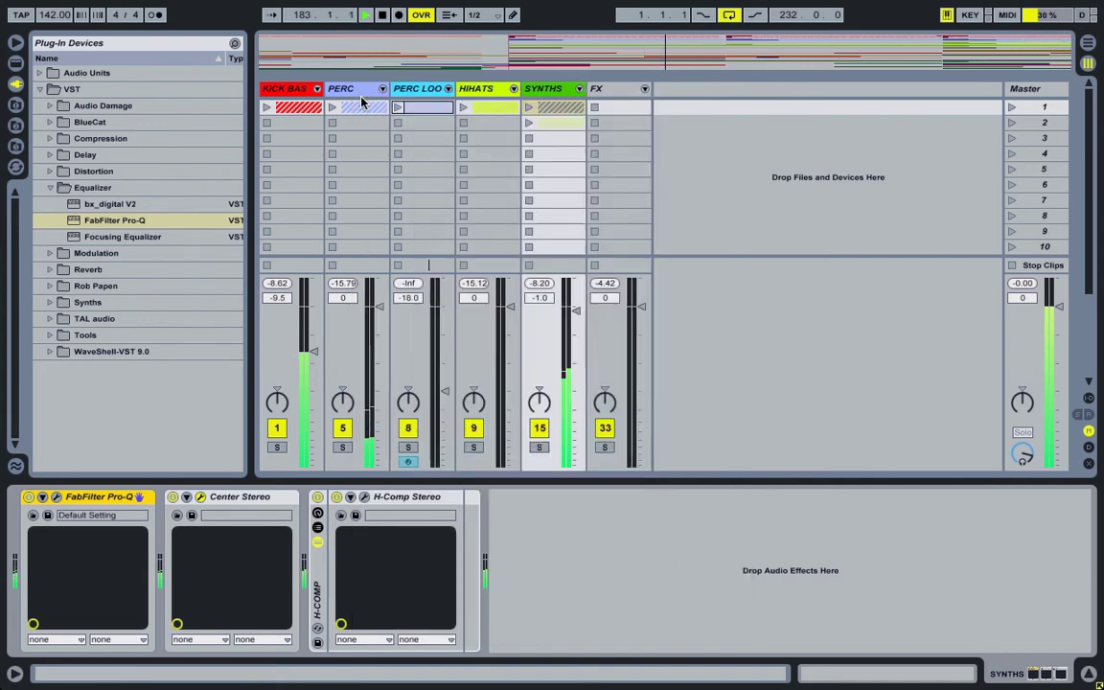
# Examine the main theme's spectrum in the master's Voxengo SPAN and close the plug-in window.
pyautogui.click(1040, 90)
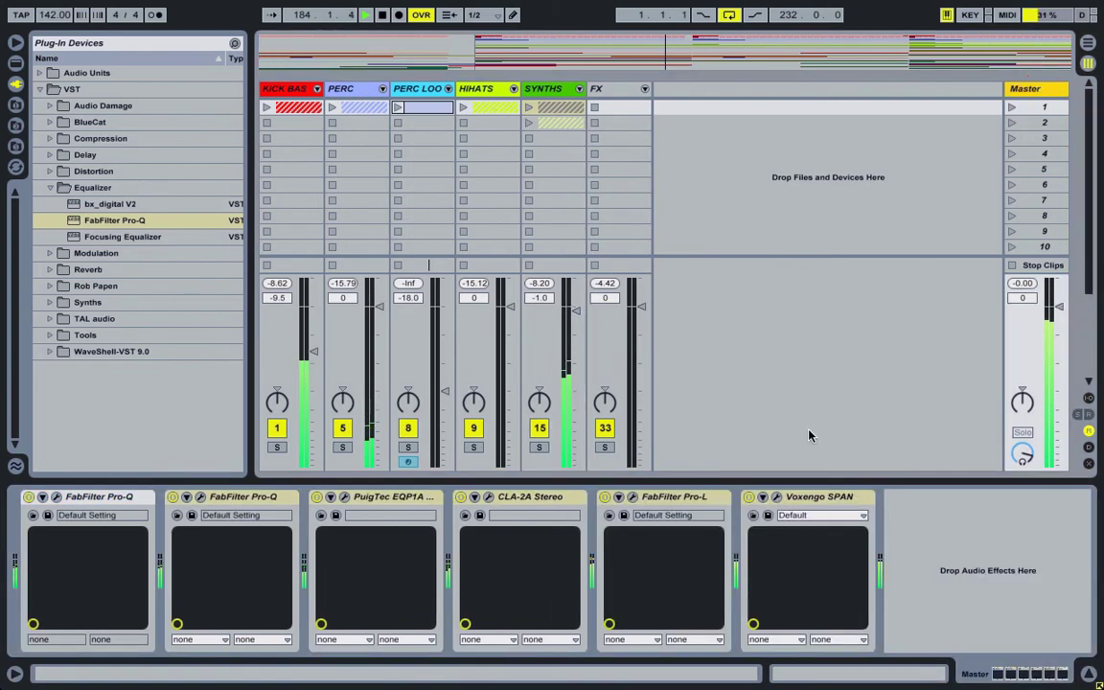
pyautogui.click(776, 499)
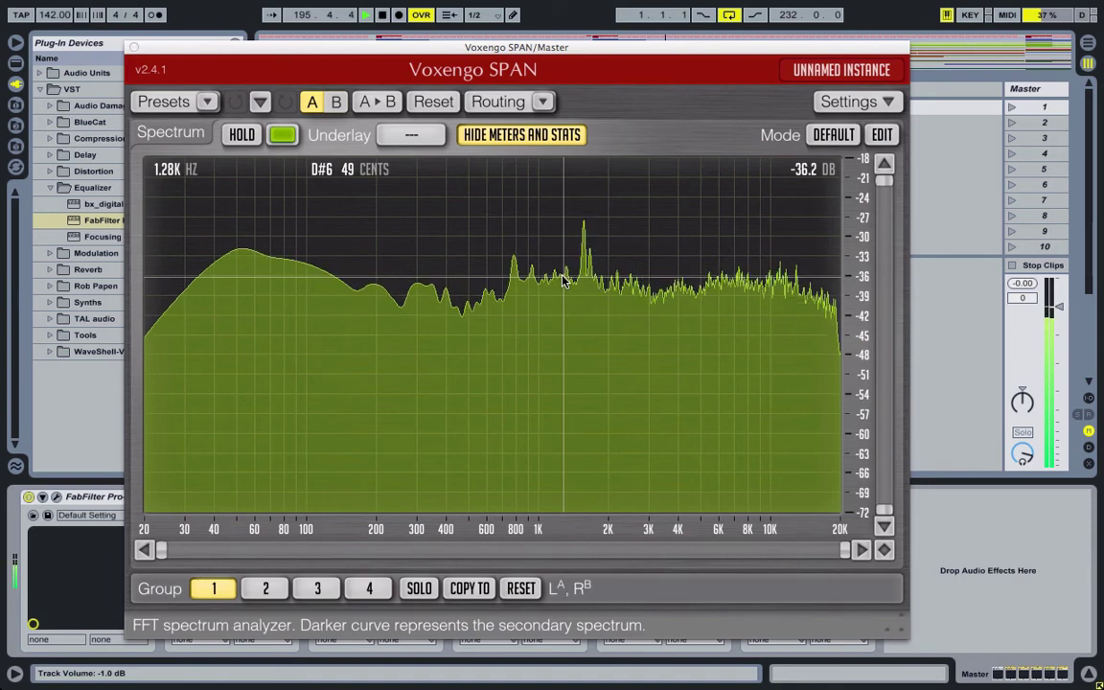
pyautogui.click(134, 47)
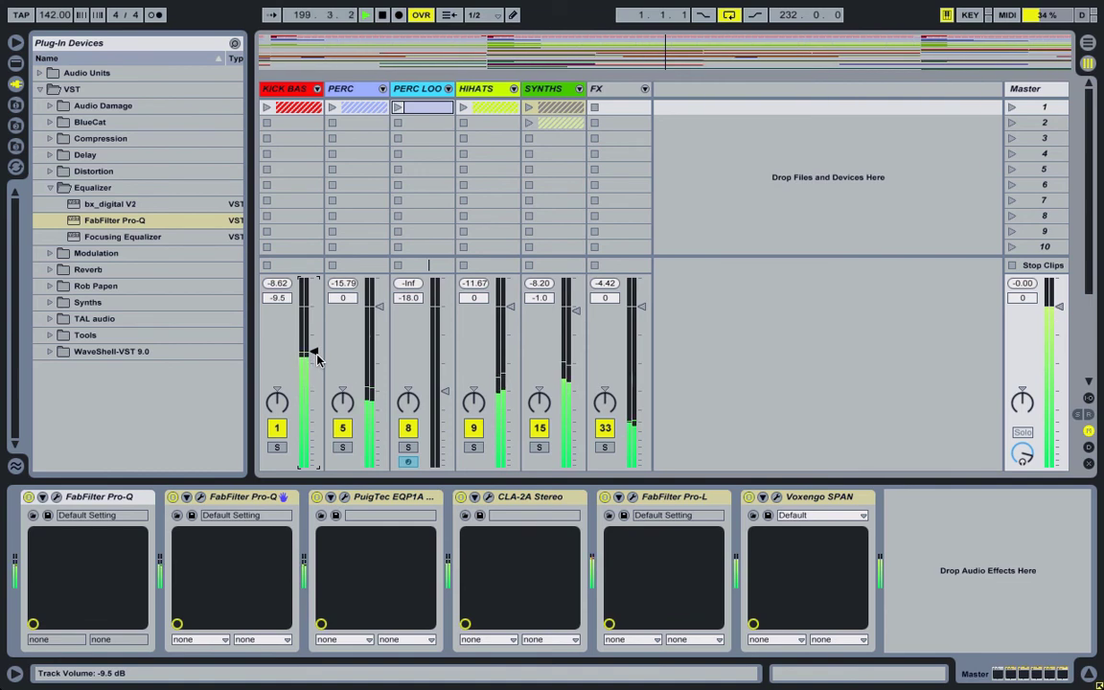
# Lower the KICK BASS volume to -10.0 dB and recheck the overall spectrum in the master's Voxengo SPAN.
pyautogui.moveTo(317, 355); pyautogui.dragTo(317, 357)
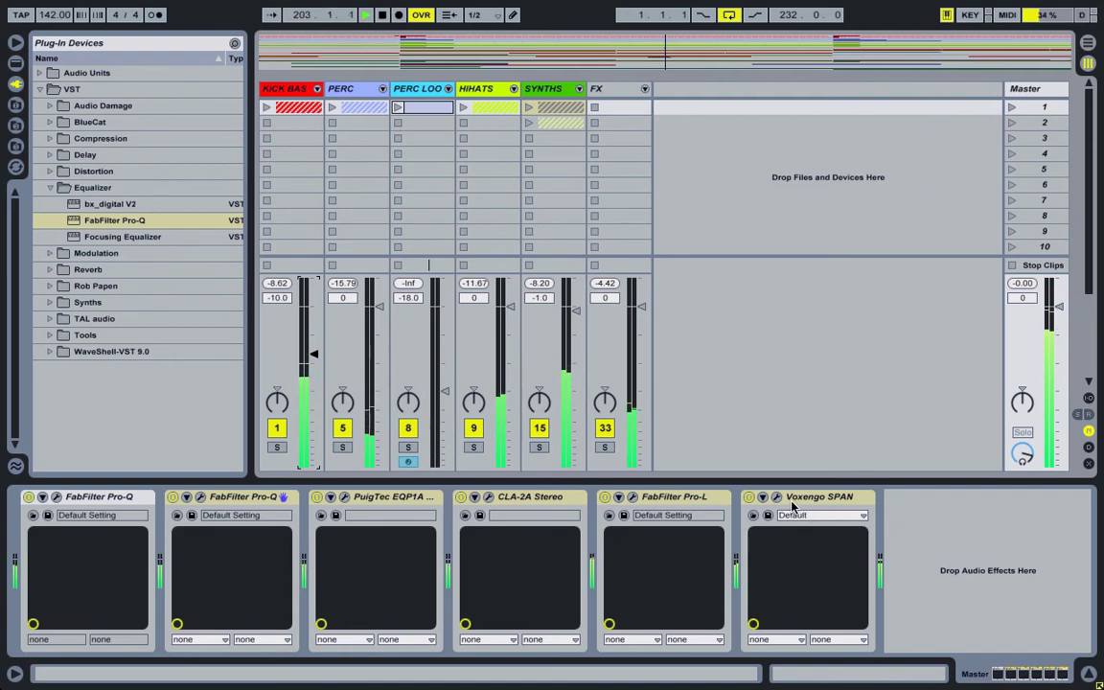
pyautogui.click(780, 499)
pyautogui.click(777, 498)
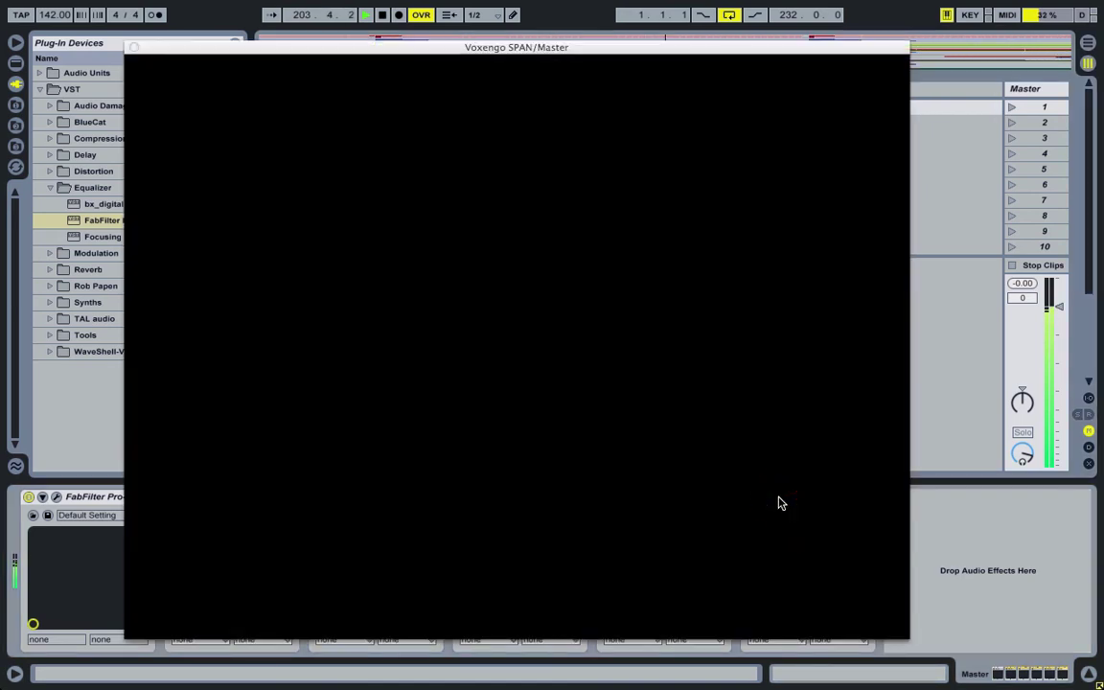
pyautogui.press('XF86AudioRaiseVolume')
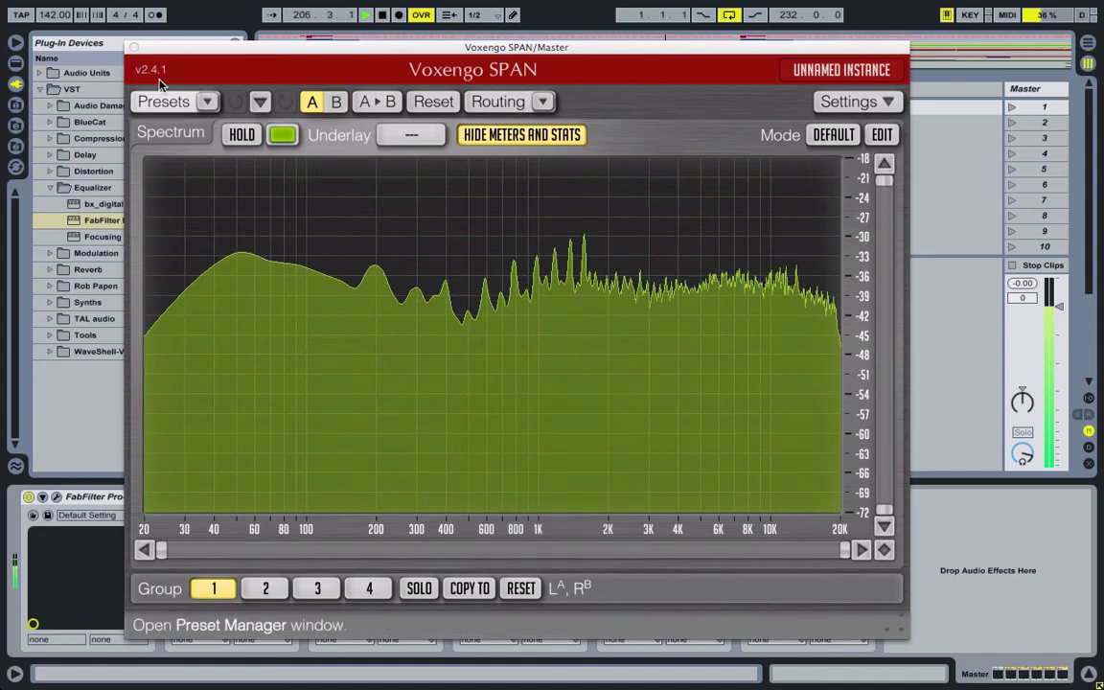
pyautogui.click(134, 47)
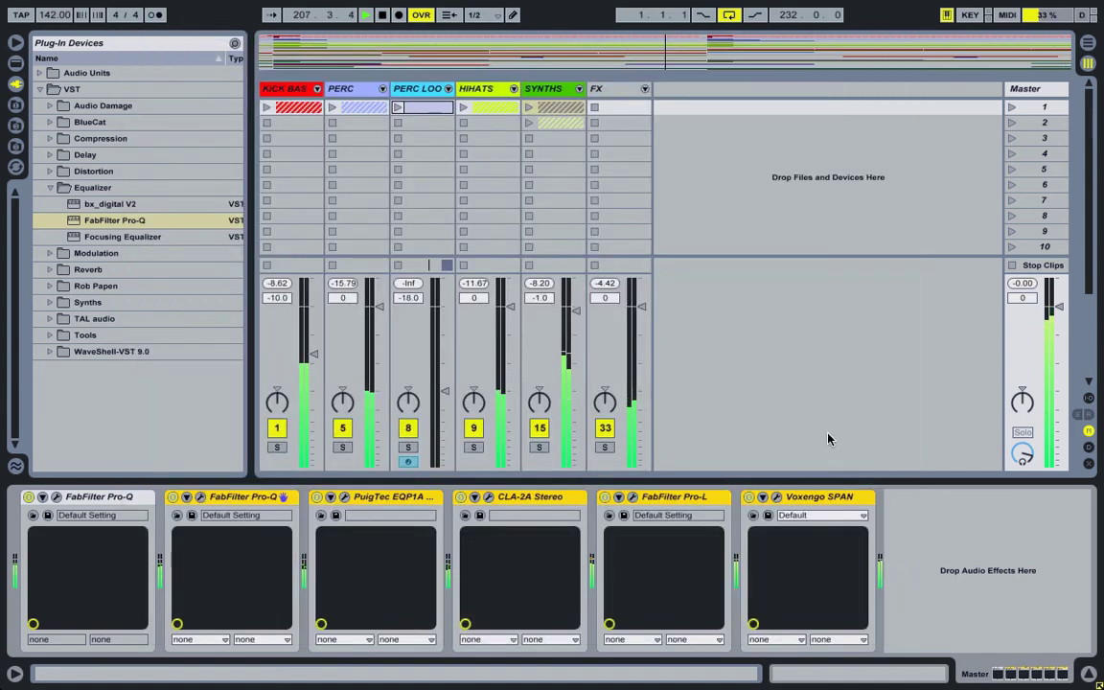
# Show the arrangement and fold all six devices in the master's effect chain, from the first Pro-Q to Voxengo SPAN.
pyautogui.click(1089, 44)
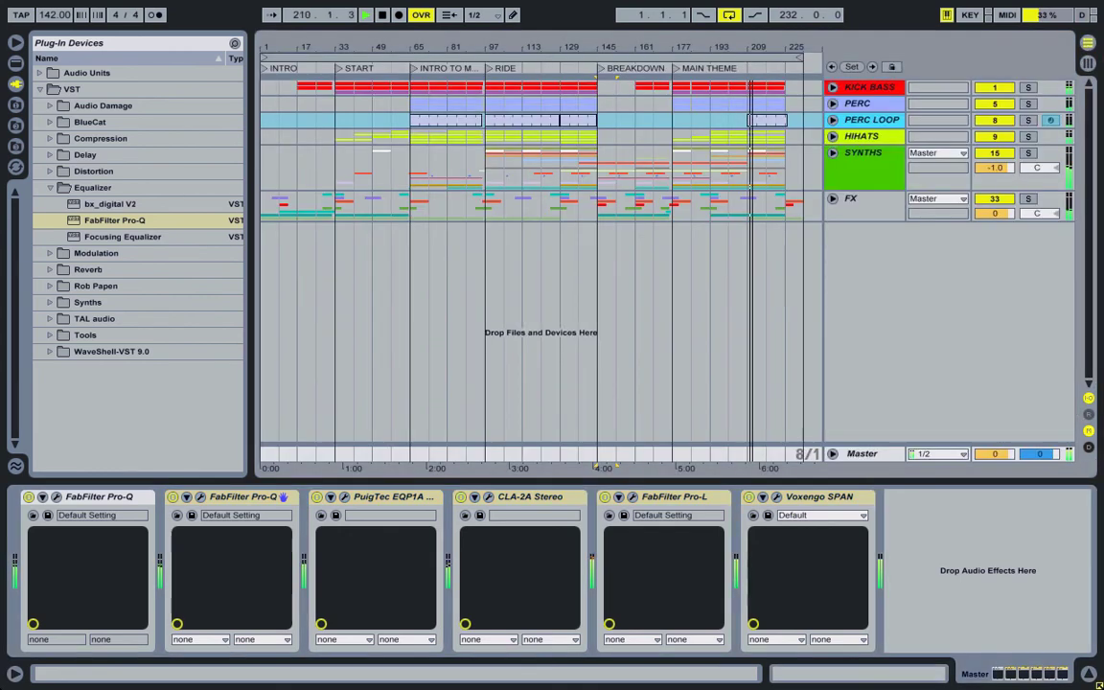
pyautogui.doubleClick(96, 497)
pyautogui.doubleClick(134, 496)
pyautogui.doubleClick(158, 497)
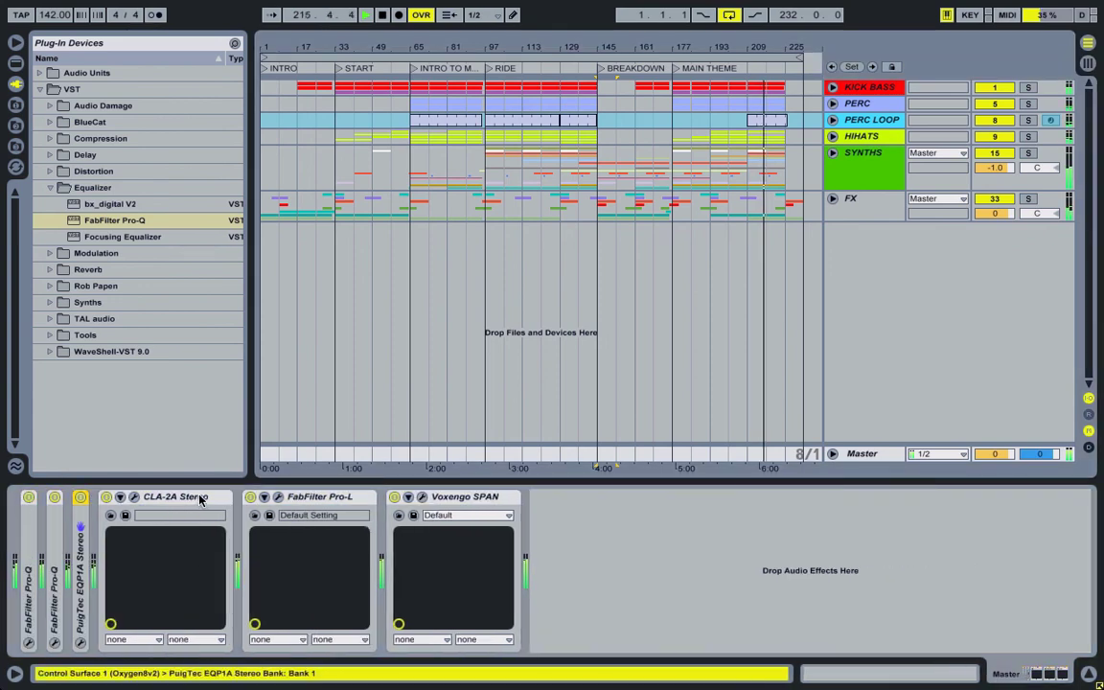
pyautogui.doubleClick(201, 497)
pyautogui.doubleClick(216, 496)
pyautogui.doubleClick(230, 497)
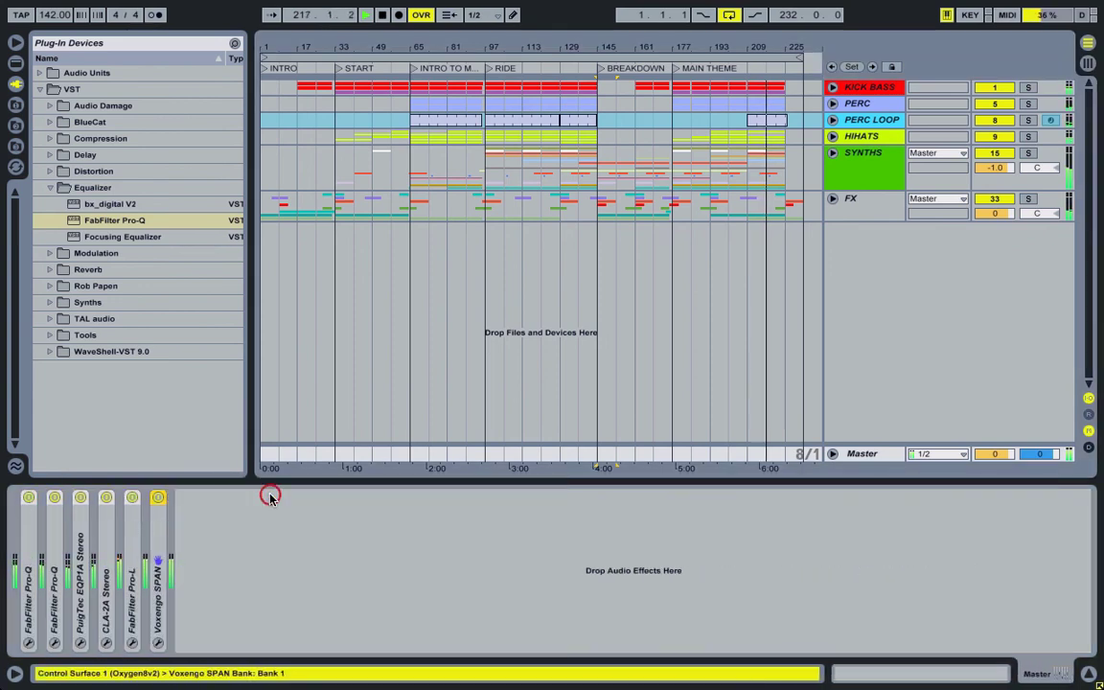
# Stop playback and select the whole track in the arrangement across the loop range, from 1.1.1 to 233.1.1.
pyautogui.press('Tab')
pyautogui.press('space')
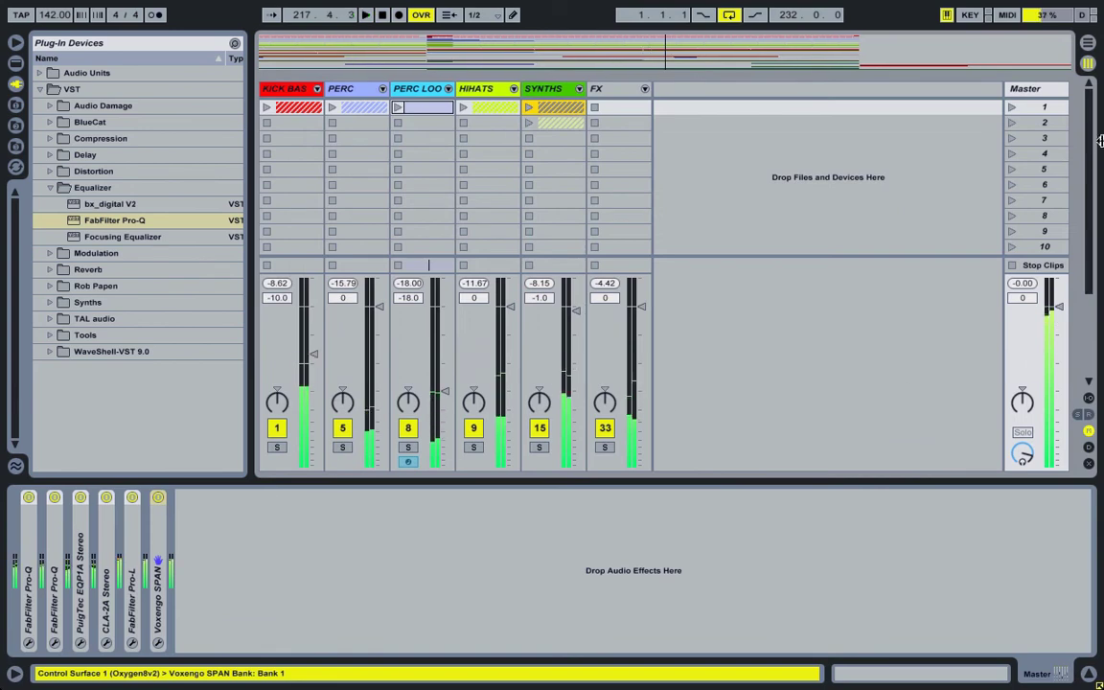
pyautogui.click(1087, 47)
pyautogui.click(646, 57)
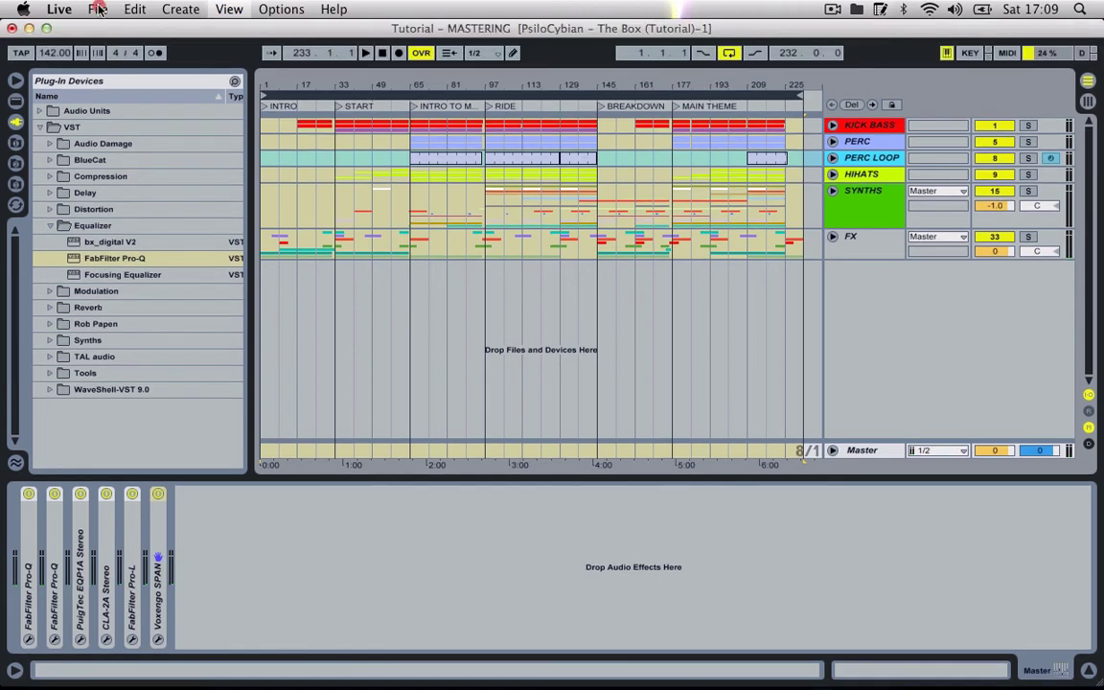
# Export the Master output as a 24-bit, 44100 Hz WAV file named "PsiloCybian TheBox" on the Desktop.
pyautogui.click(100, 7)
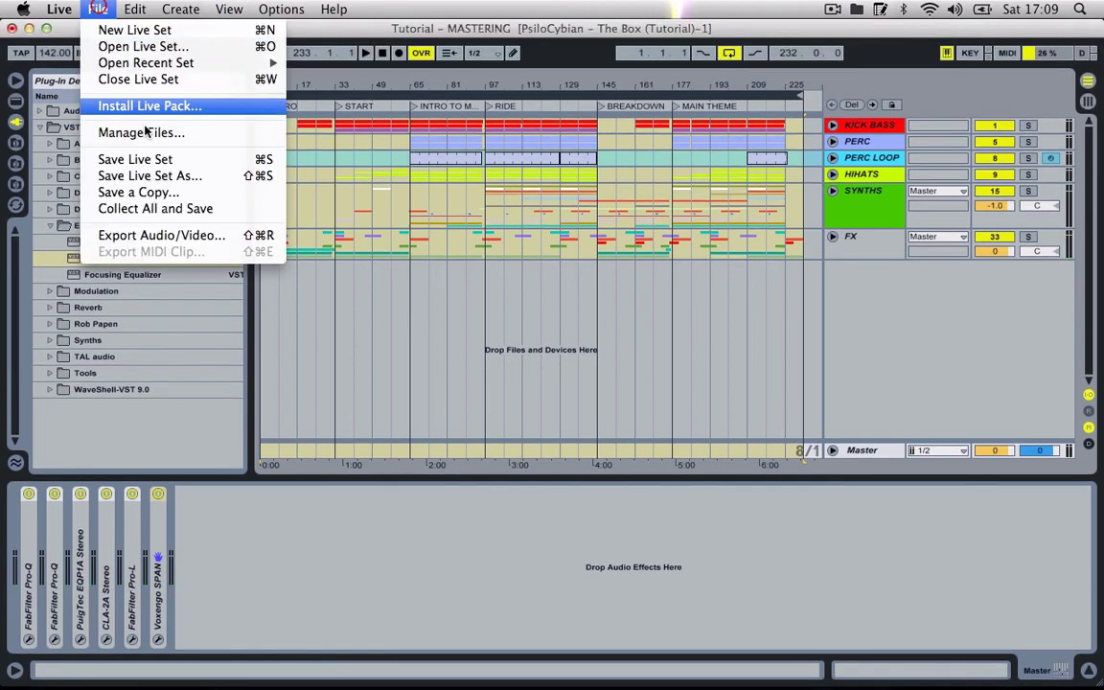
pyautogui.click(151, 233)
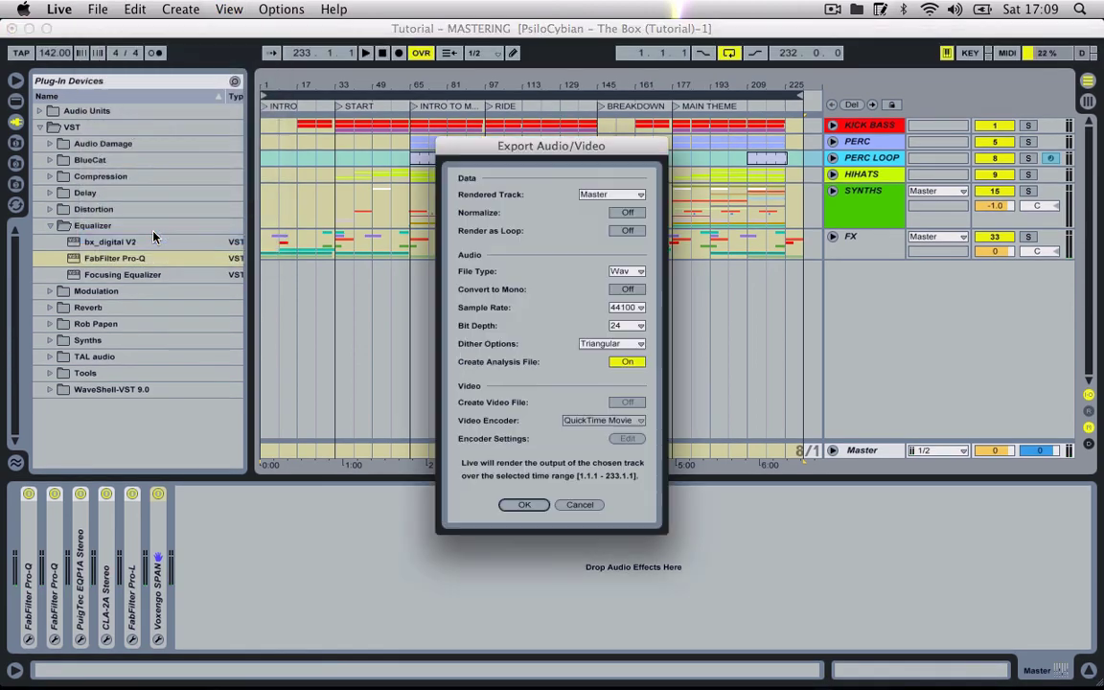
pyautogui.click(524, 505)
pyautogui.press('super+shift+d')
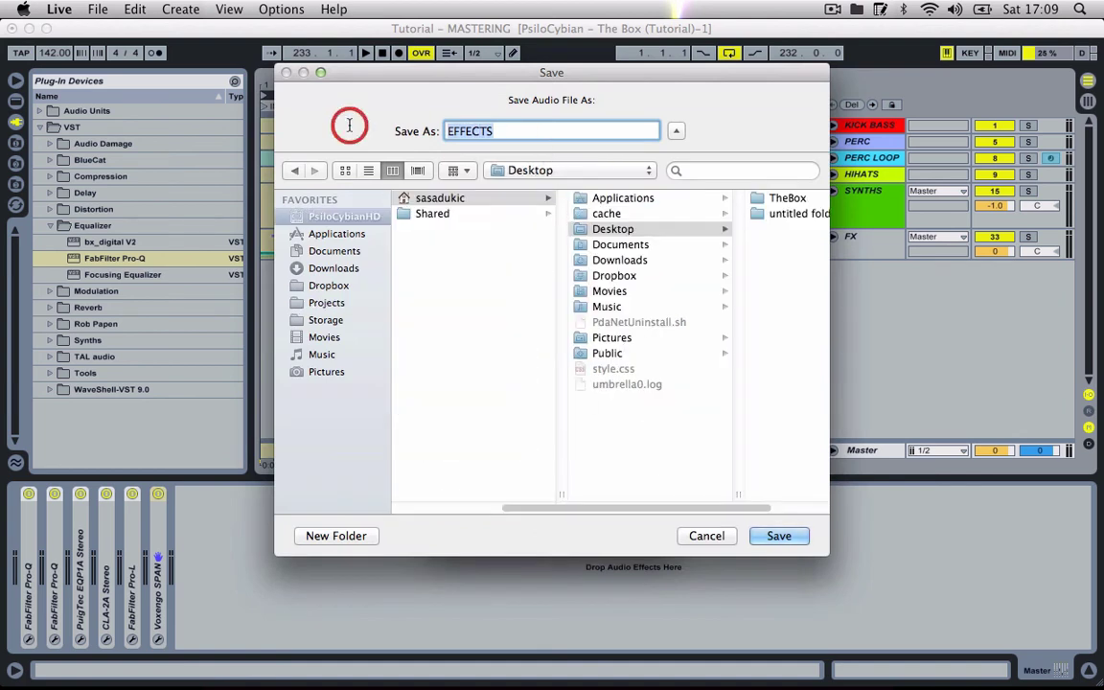
pyautogui.write('Psilo')
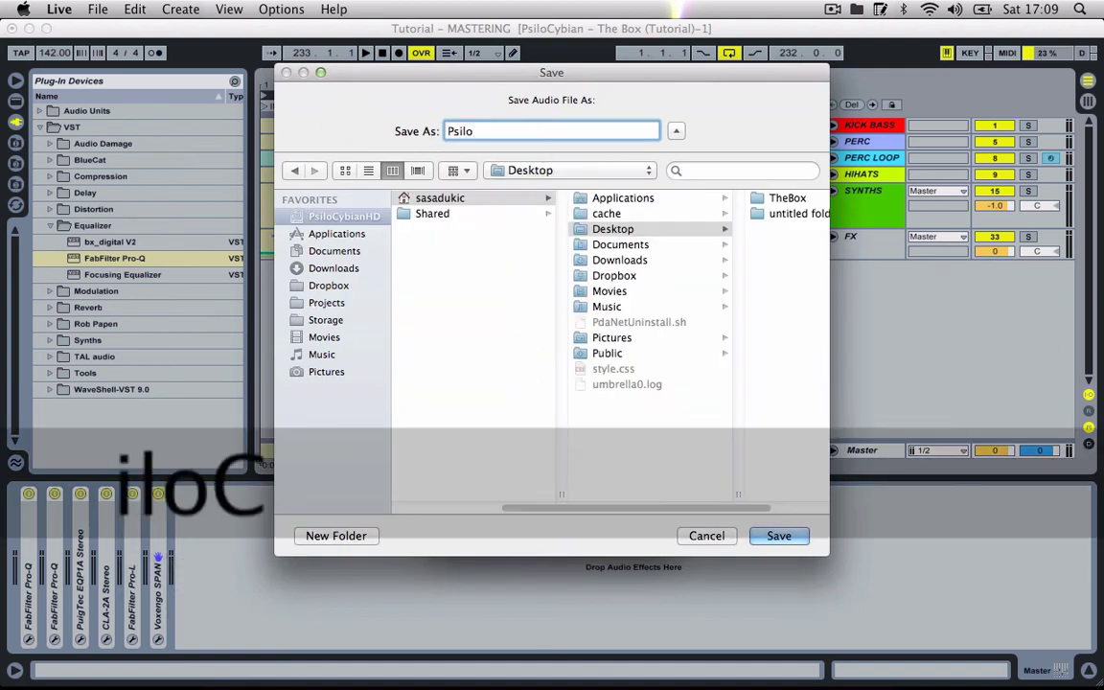
pyautogui.write('Cybian Th')
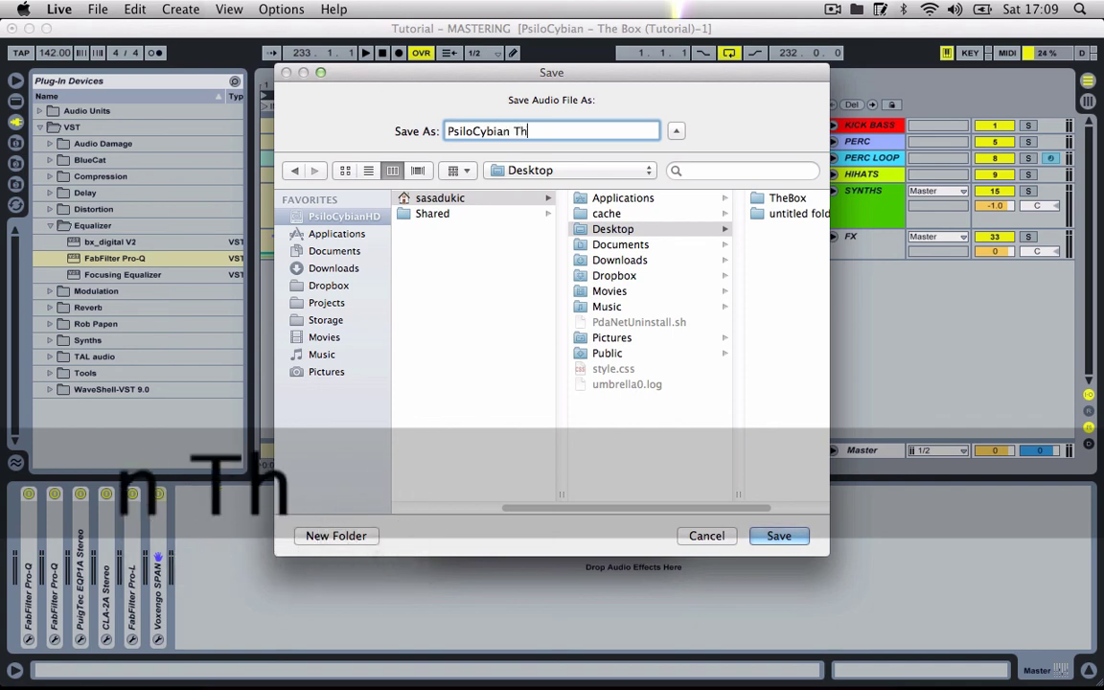
pyautogui.write('e')
pyautogui.write(' B')
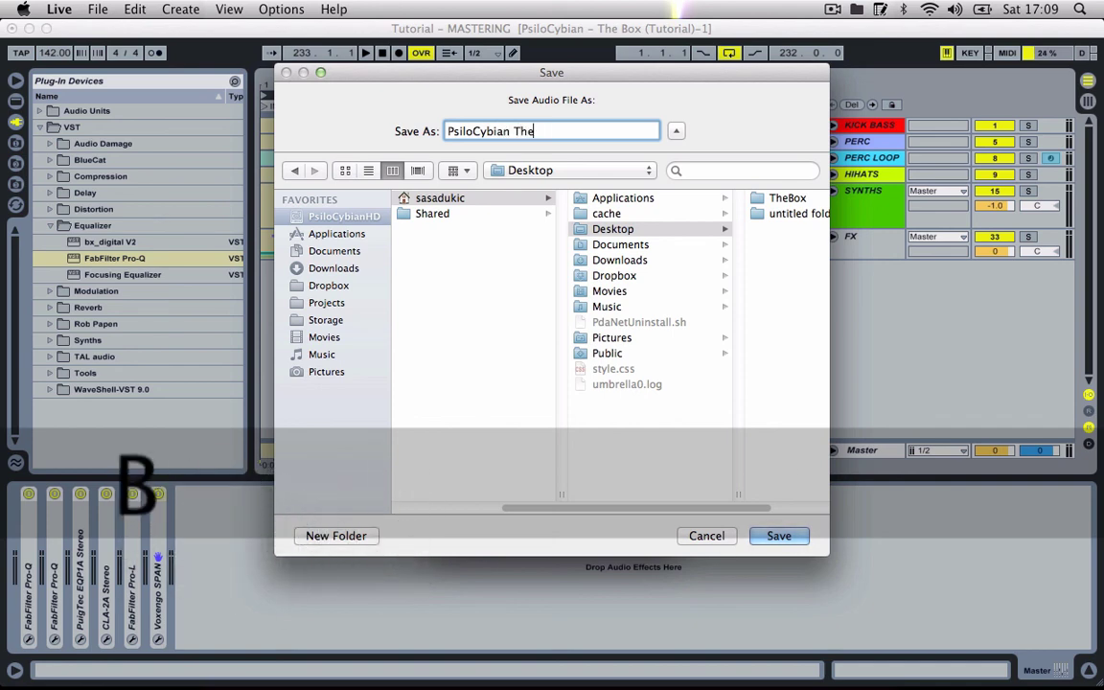
pyautogui.write('ox')
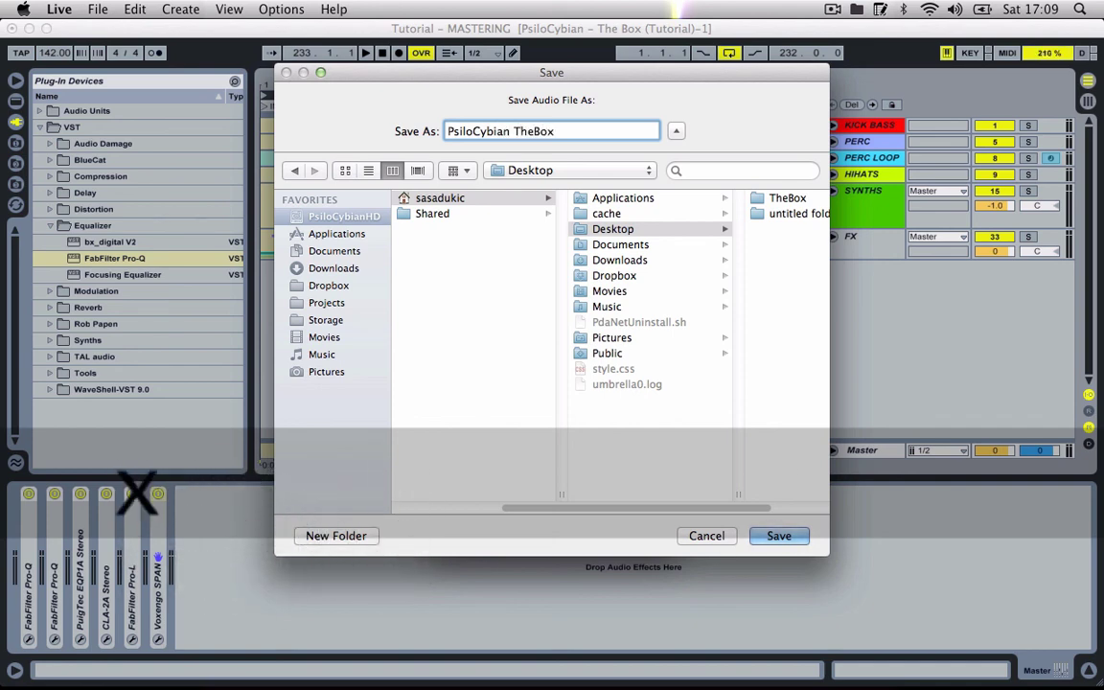
pyautogui.press('Return')
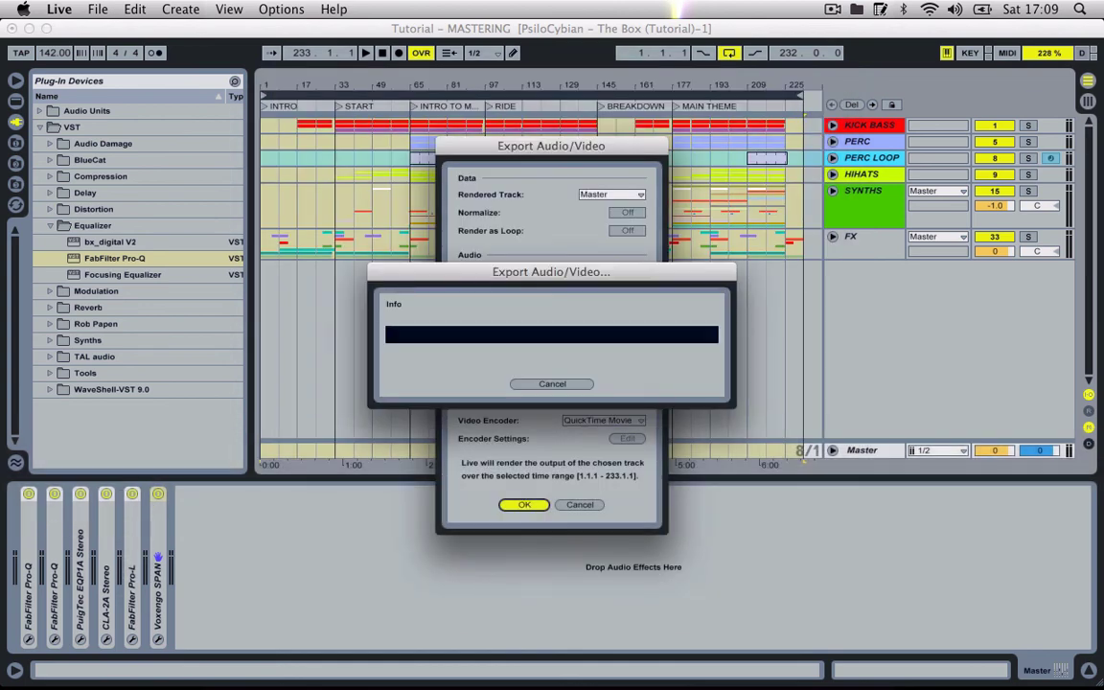